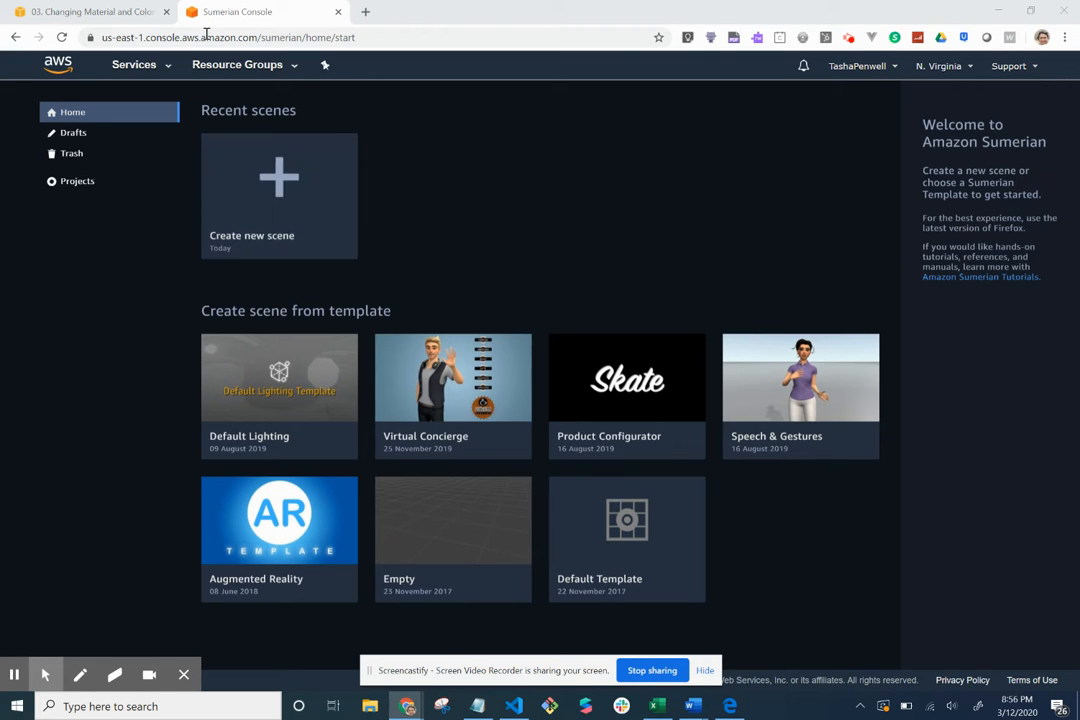
# Go to the Sumerian badge course's module list and locate the "03. Changing Material and Color" lesson in Module 3
pyautogui.click(88, 11)
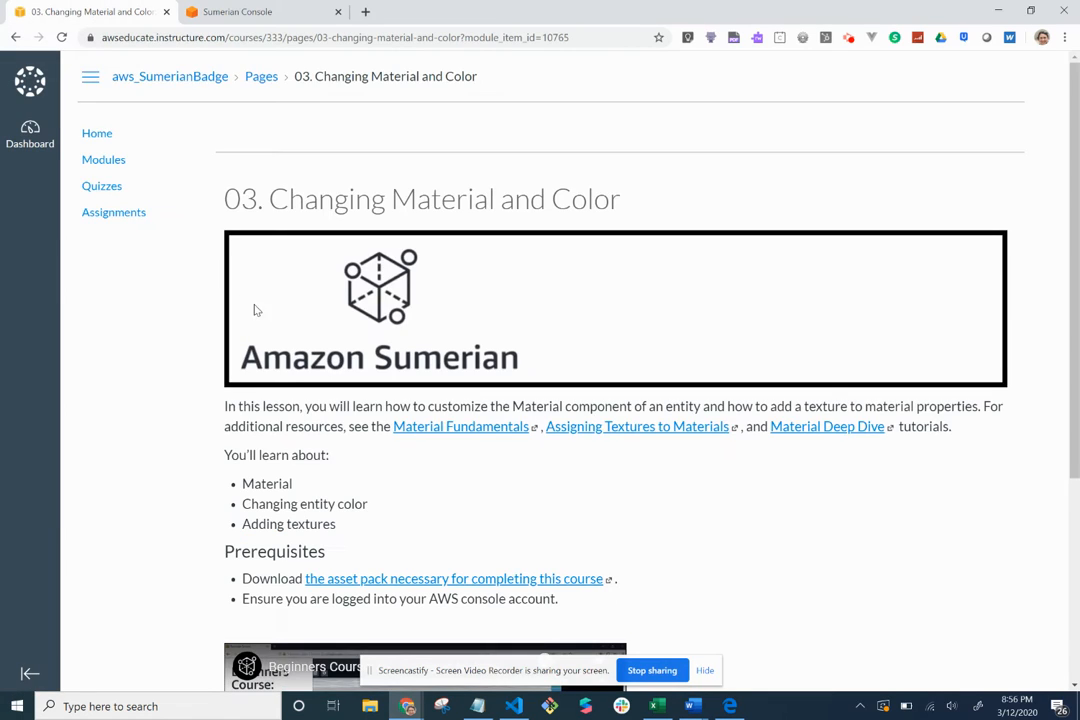
pyautogui.scroll(-1, 280, 370)
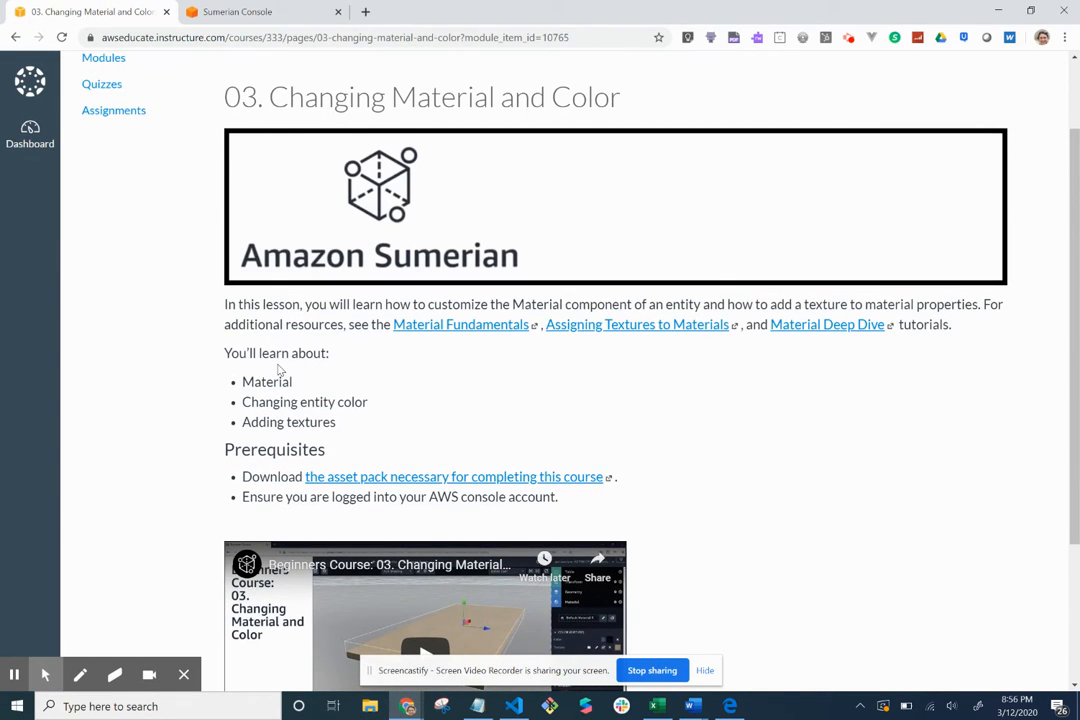
pyautogui.scroll(1, 280, 370)
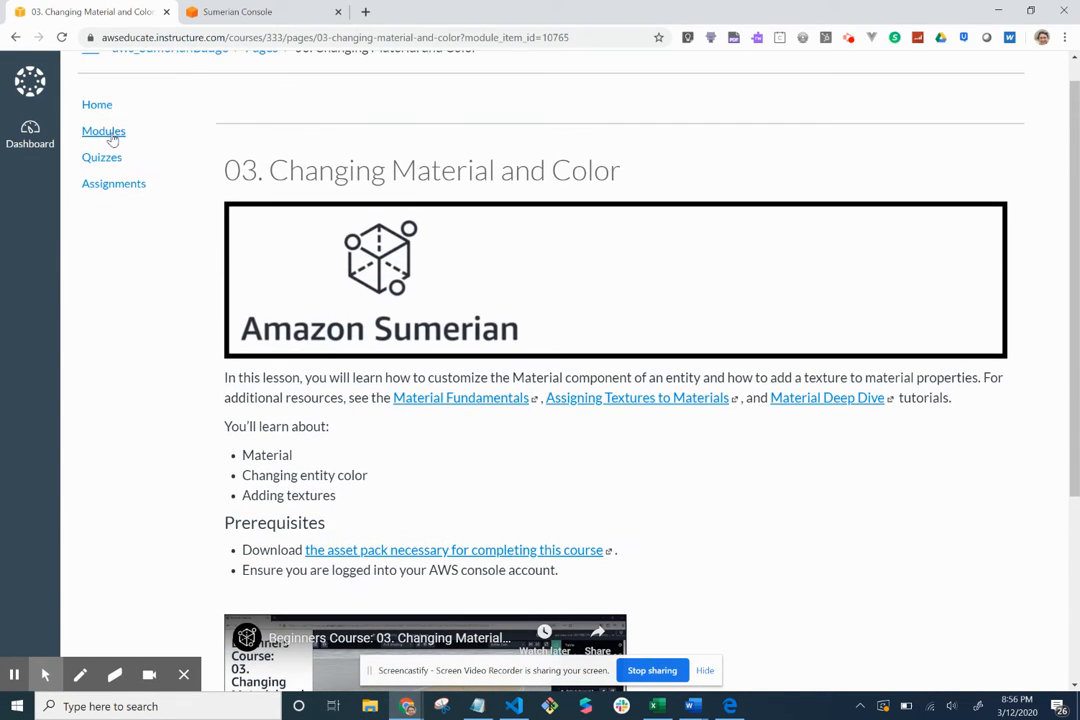
pyautogui.click(112, 138)
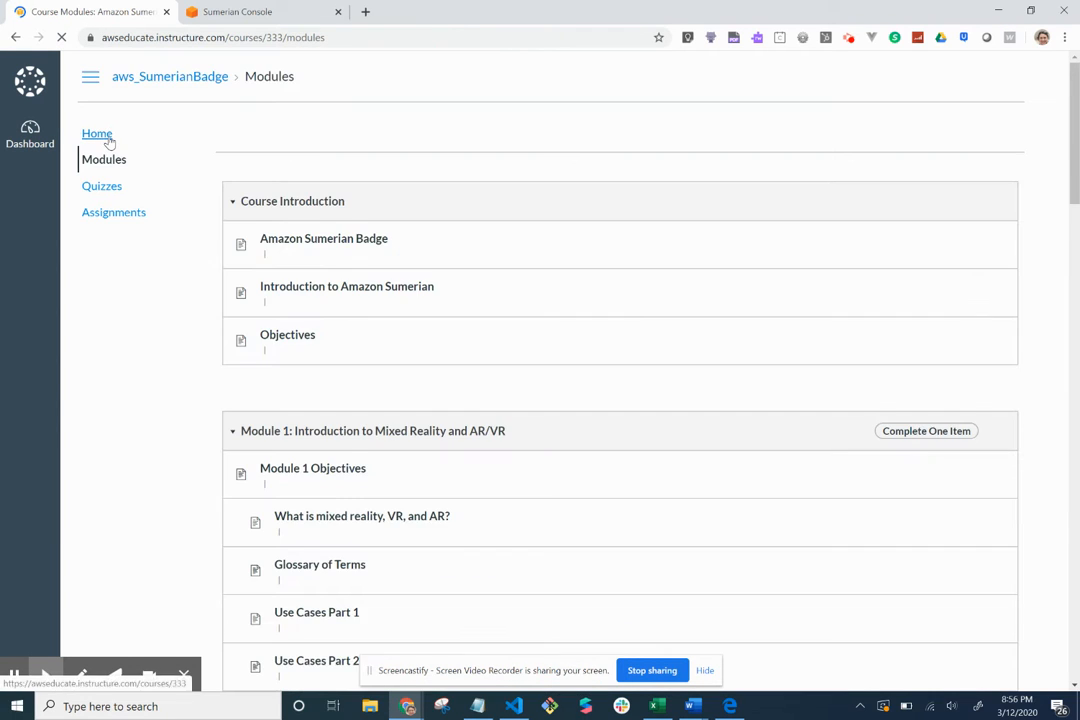
pyautogui.scroll(-9, 224, 374)
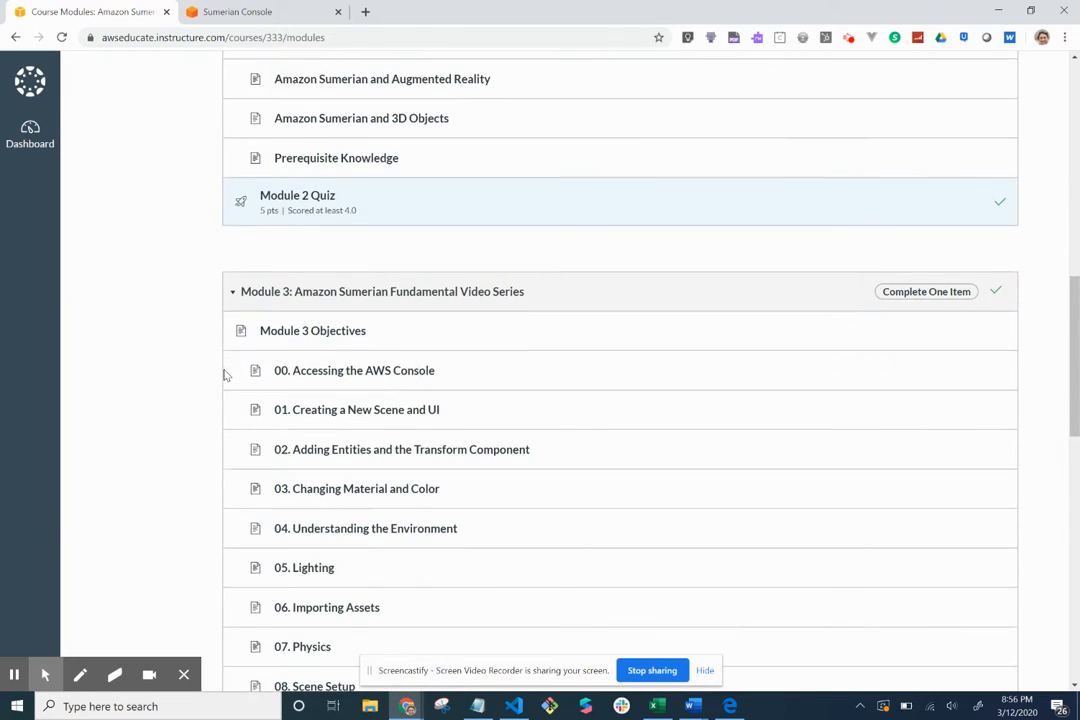
pyautogui.scroll(-1, 230, 370)
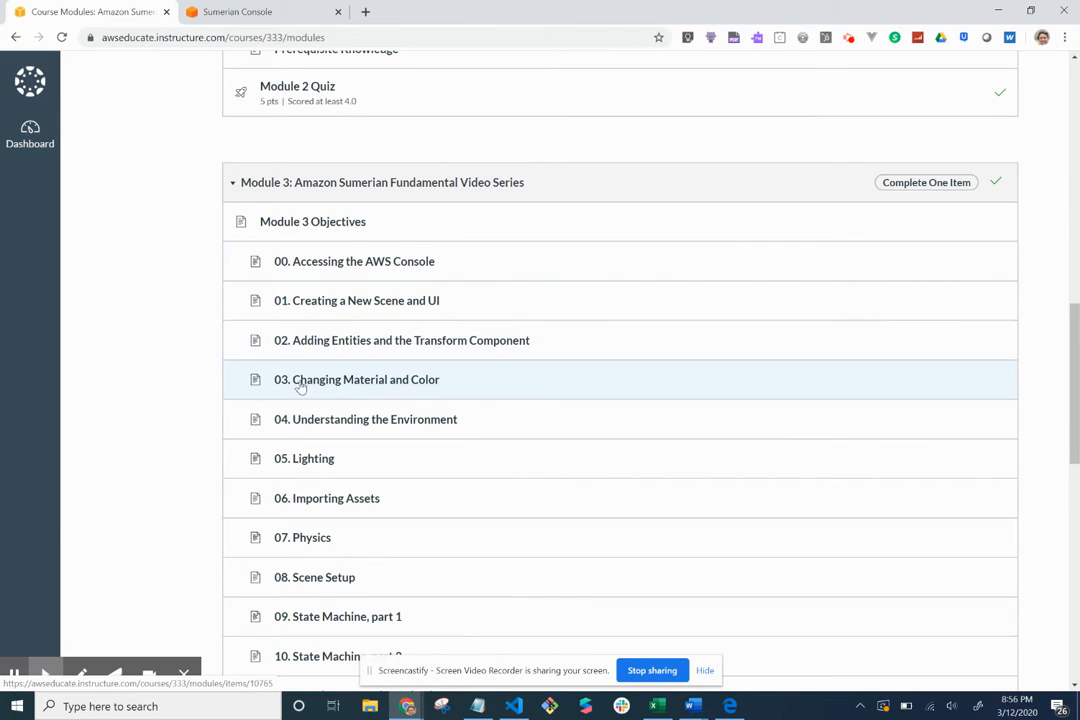
pyautogui.click(333, 390)
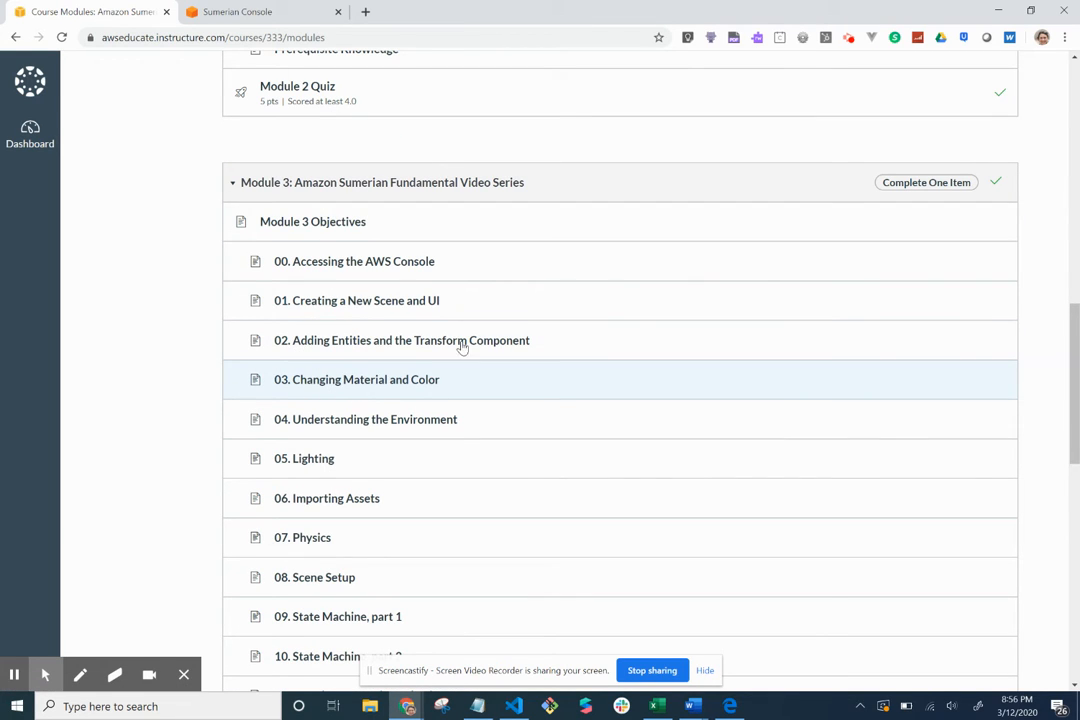
# Switch to the Sumerian console and create a new scene named Tutorial20200312
pyautogui.click(249, 14)
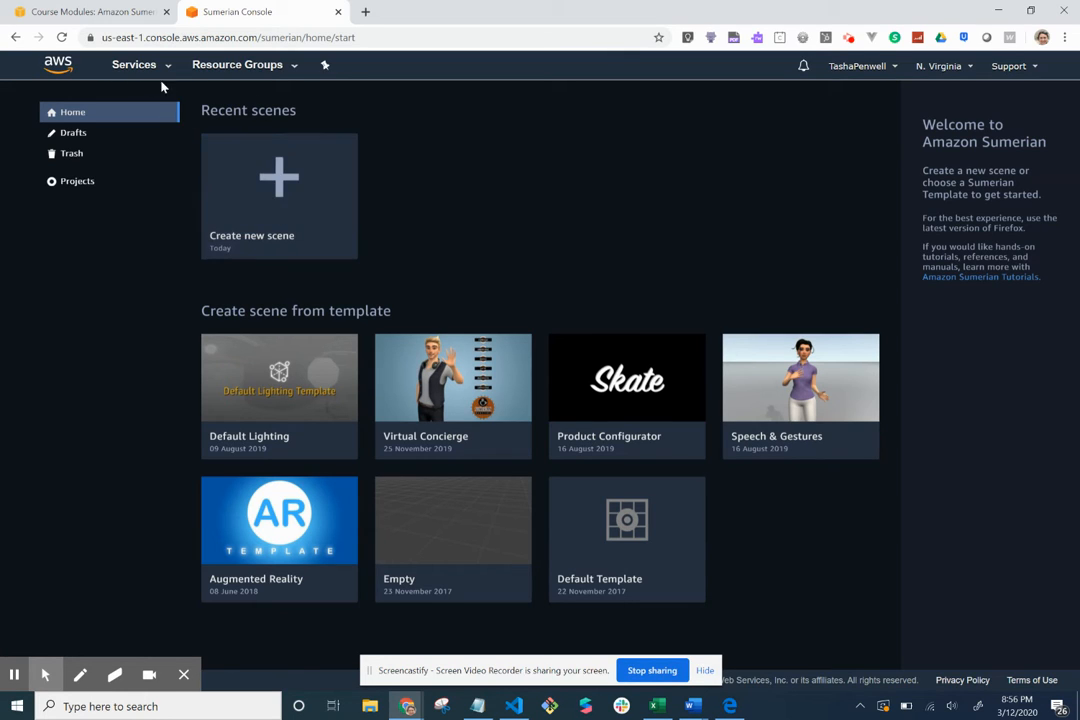
pyautogui.click(291, 212)
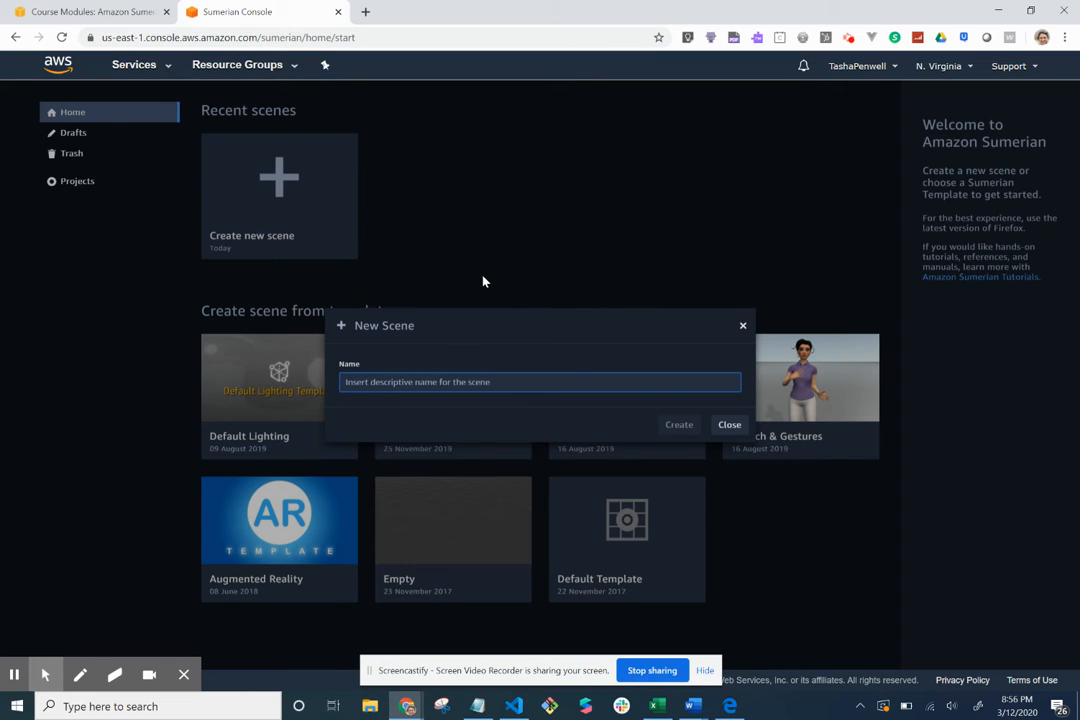
pyautogui.write('Tutorial20200312')
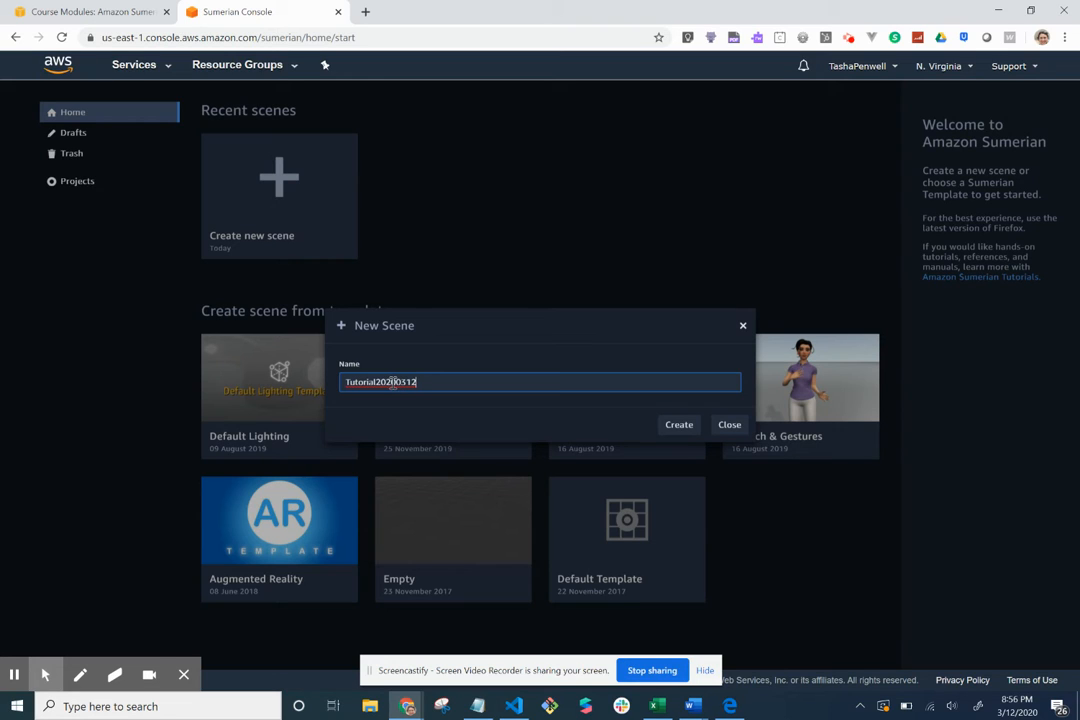
pyautogui.moveTo(393, 382); pyautogui.dragTo(383, 383)
pyautogui.click(405, 382)
pyautogui.click(681, 427)
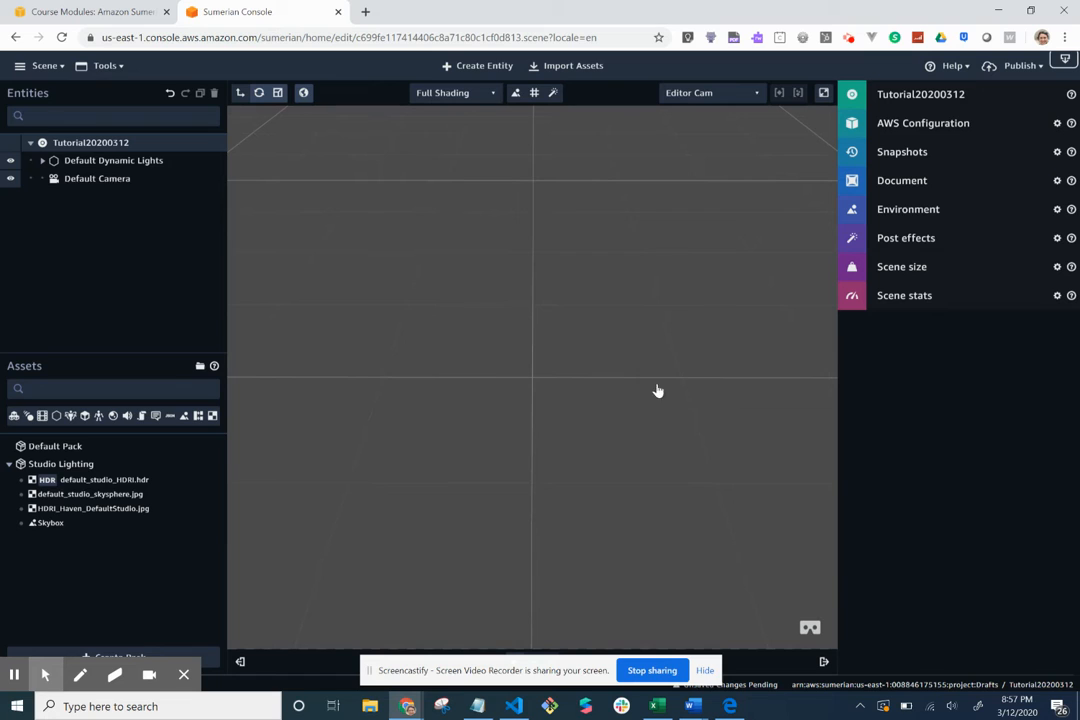
pyautogui.click(484, 66)
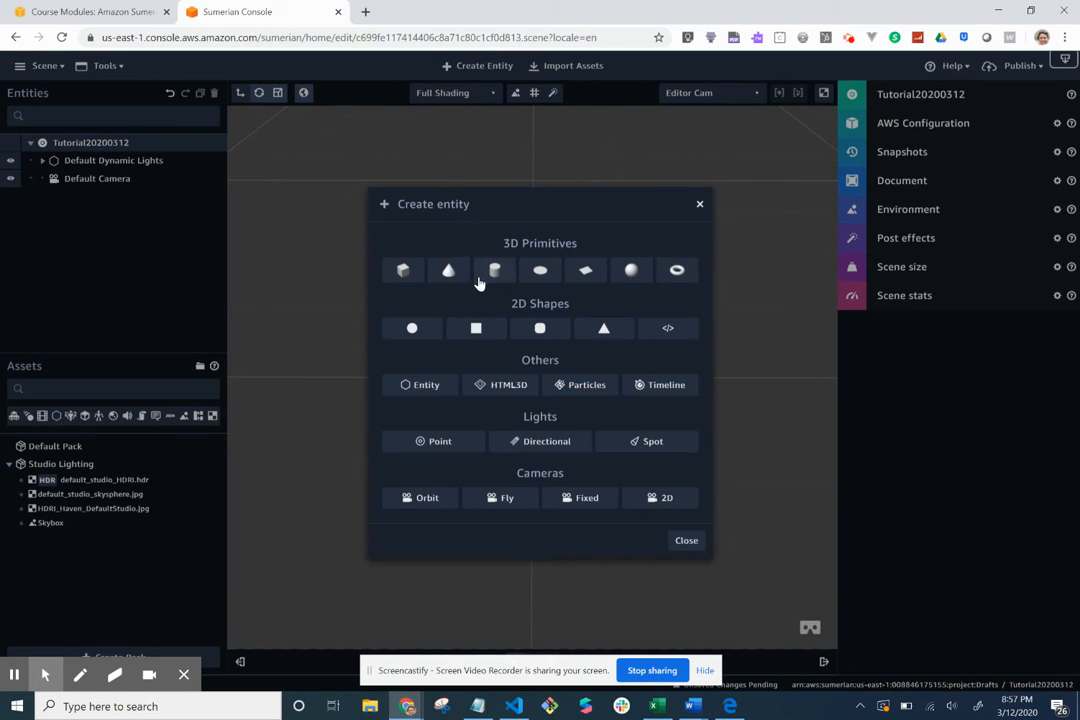
pyautogui.click(405, 276)
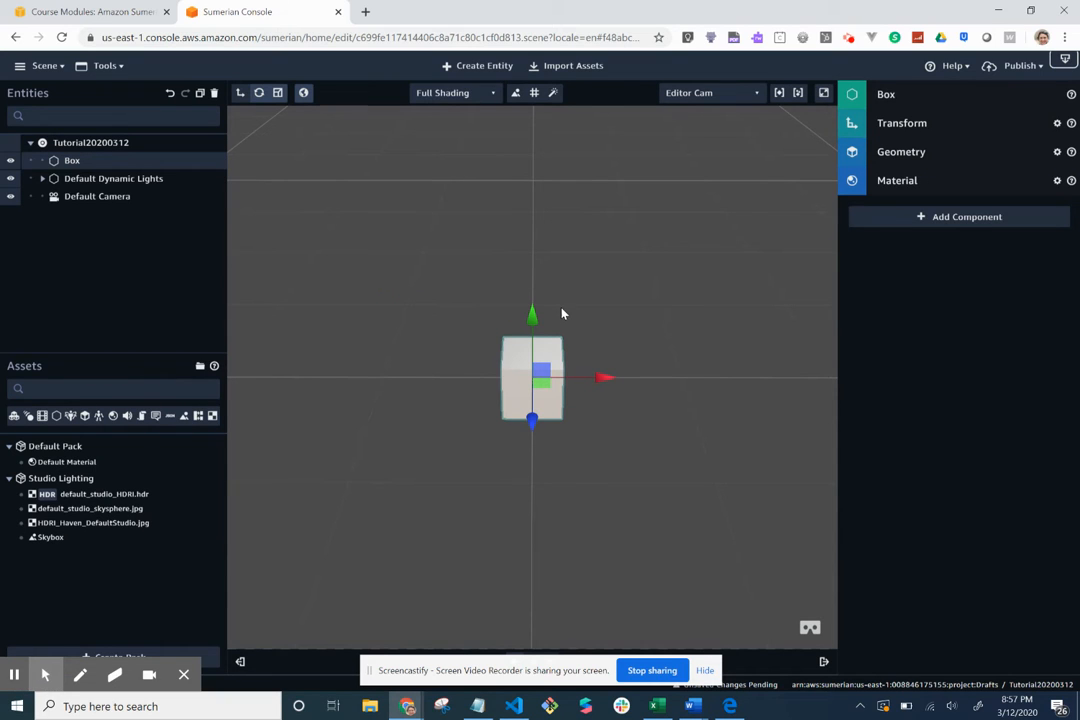
pyautogui.press('Delete')
pyautogui.click(656, 424)
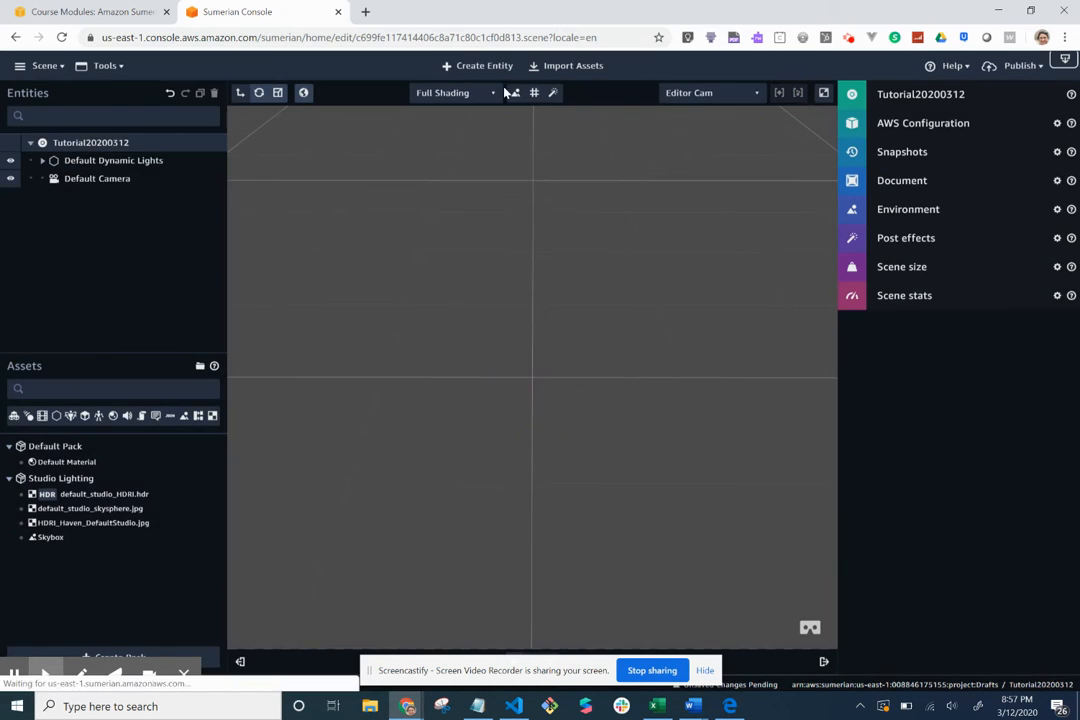
# Add a 3D box primitive to the scene and examine it from several sides
pyautogui.click(484, 66)
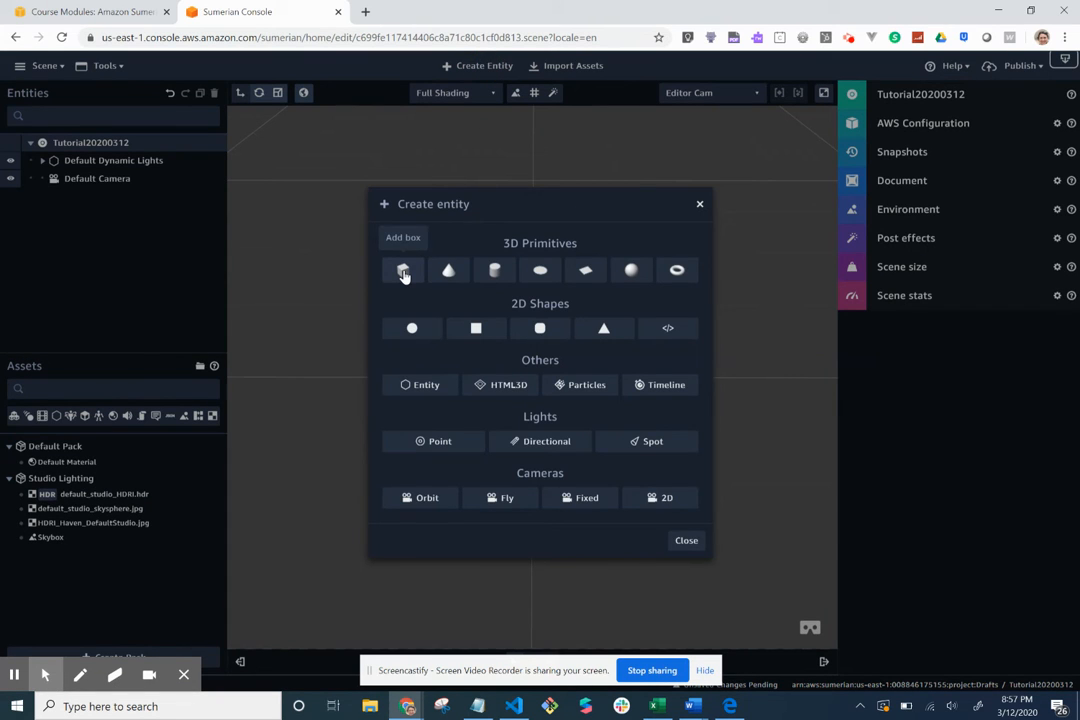
pyautogui.click(404, 273)
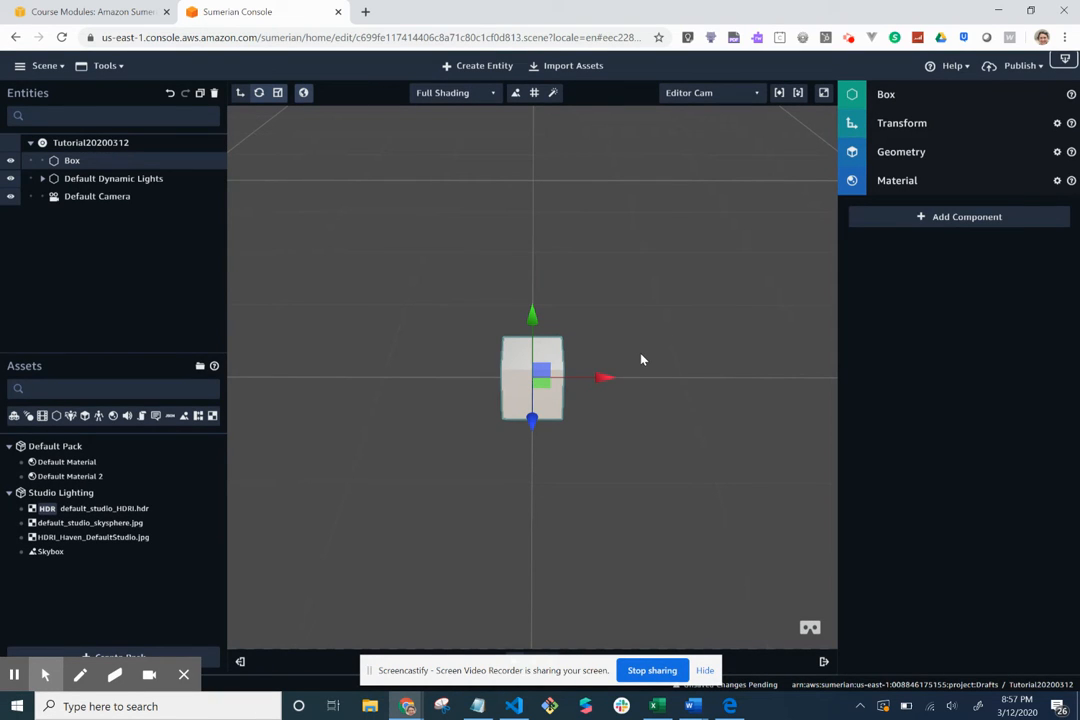
pyautogui.moveTo(642, 359); pyautogui.dragTo(562, 318)
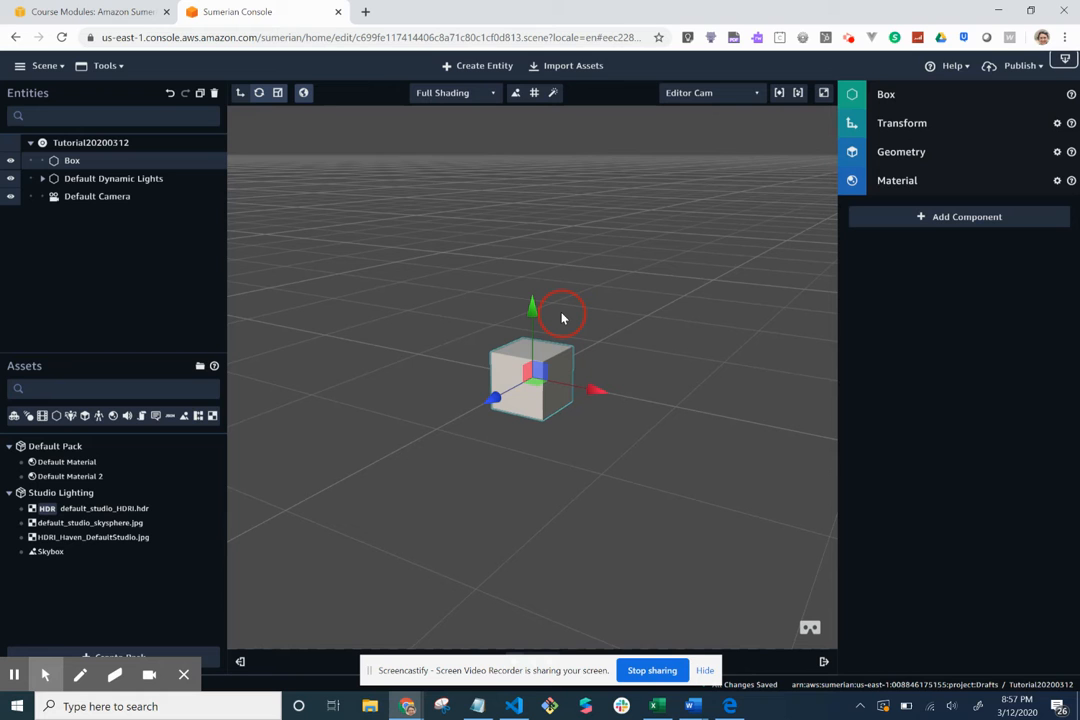
pyautogui.moveTo(562, 316); pyautogui.dragTo(200, 297)
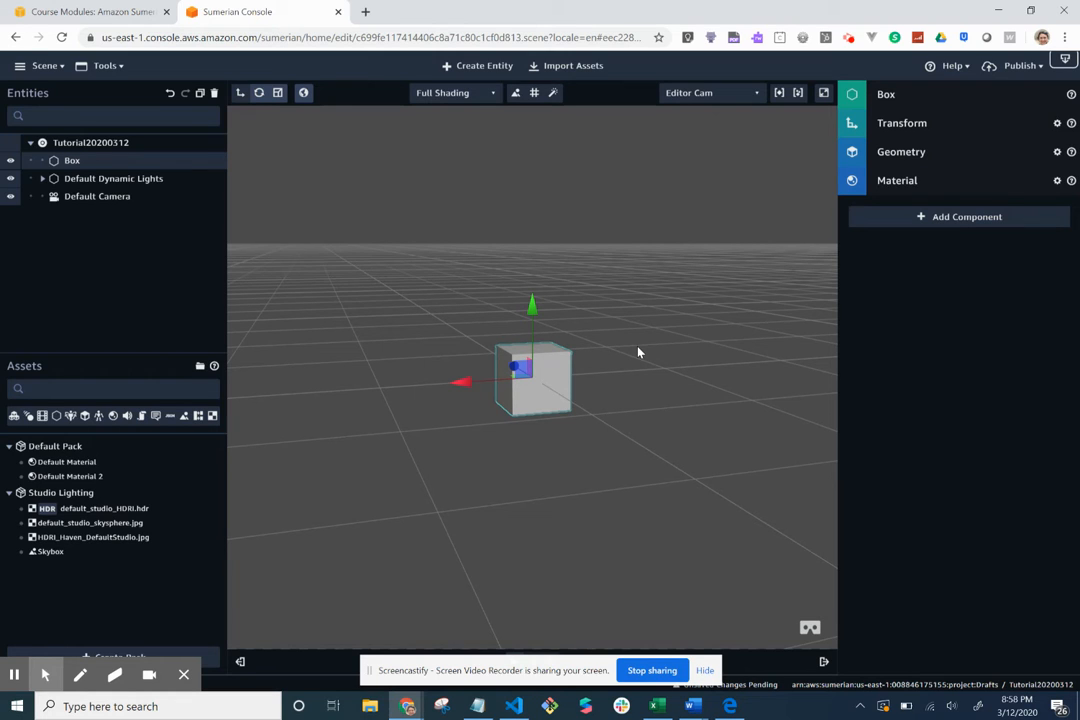
pyautogui.moveTo(638, 352); pyautogui.dragTo(443, 346)
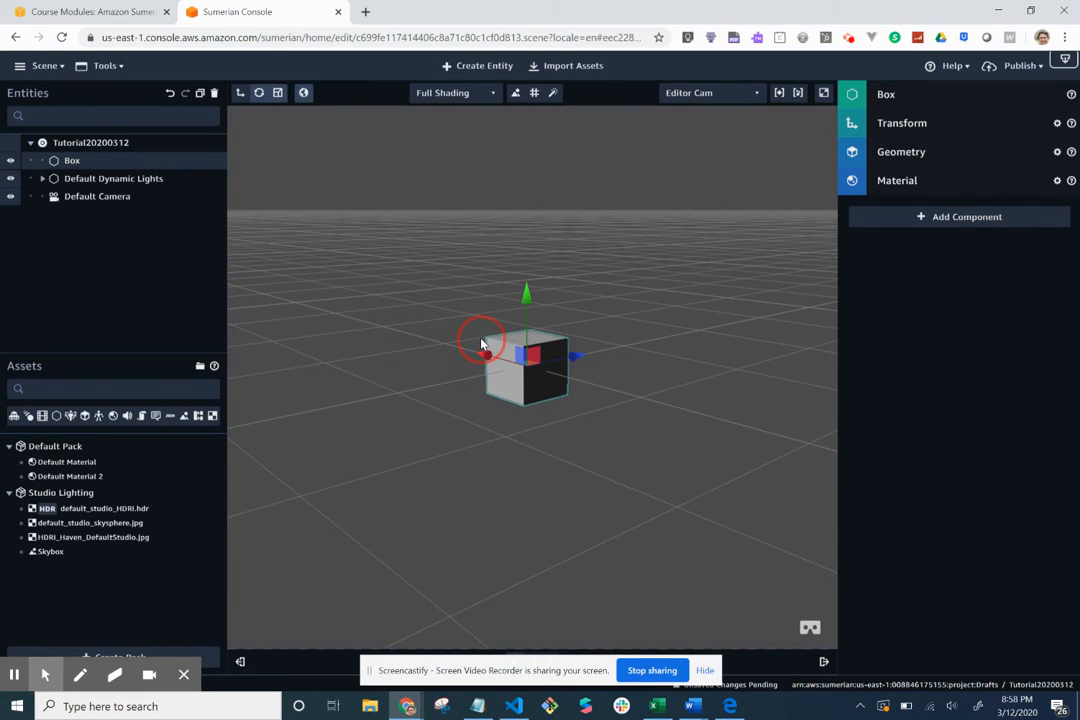
pyautogui.moveTo(481, 343); pyautogui.dragTo(636, 368)
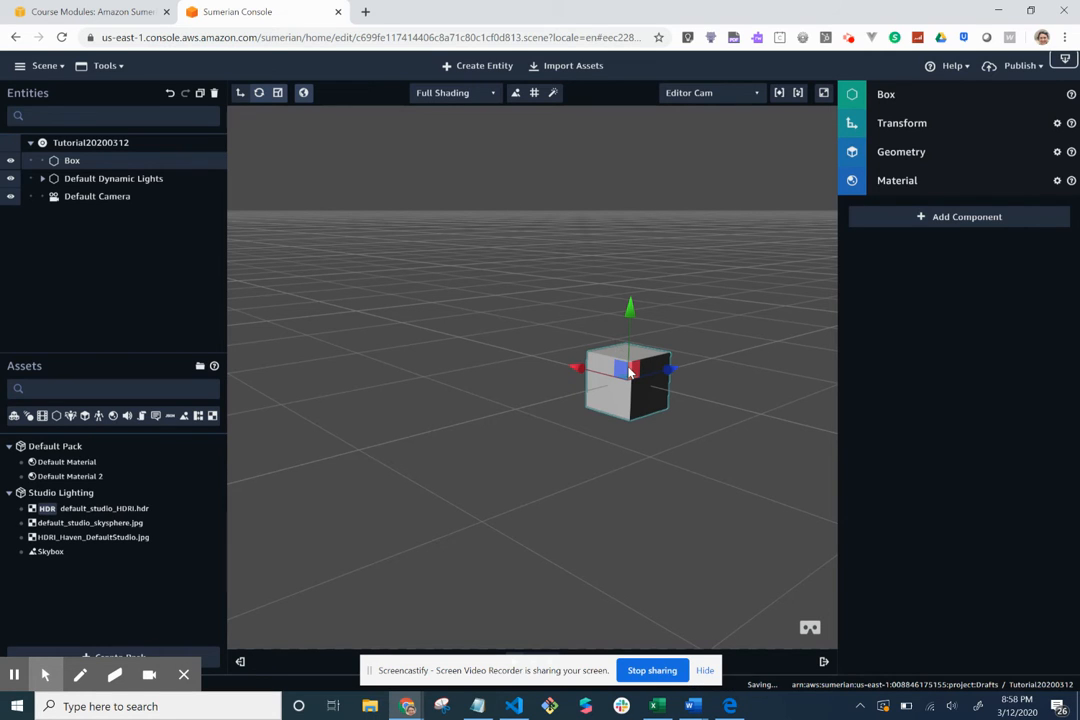
pyautogui.moveTo(608, 366); pyautogui.dragTo(500, 355)
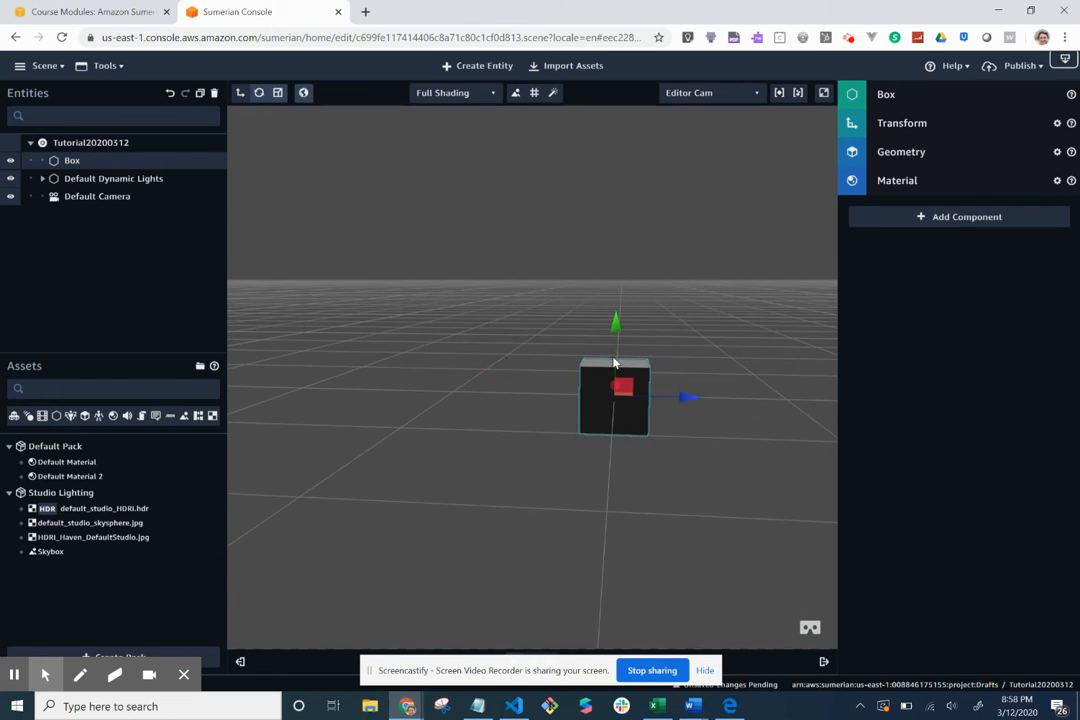
pyautogui.moveTo(631, 326); pyautogui.dragTo(436, 352)
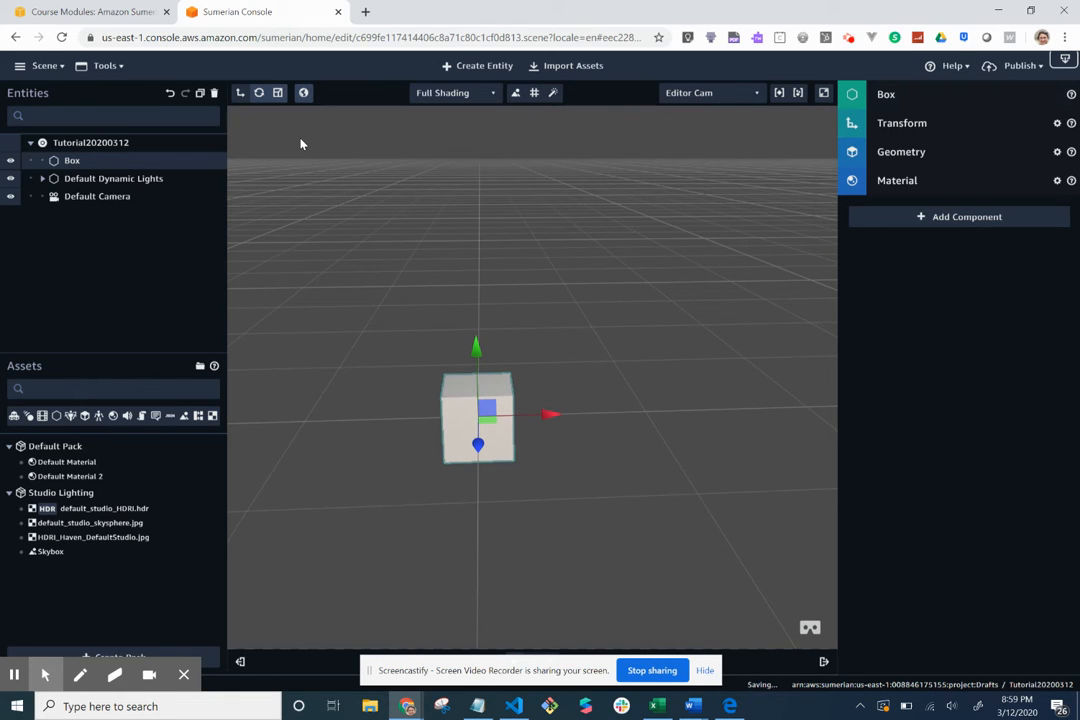
# Rename the box entity as Table
pyautogui.click(1003, 103)
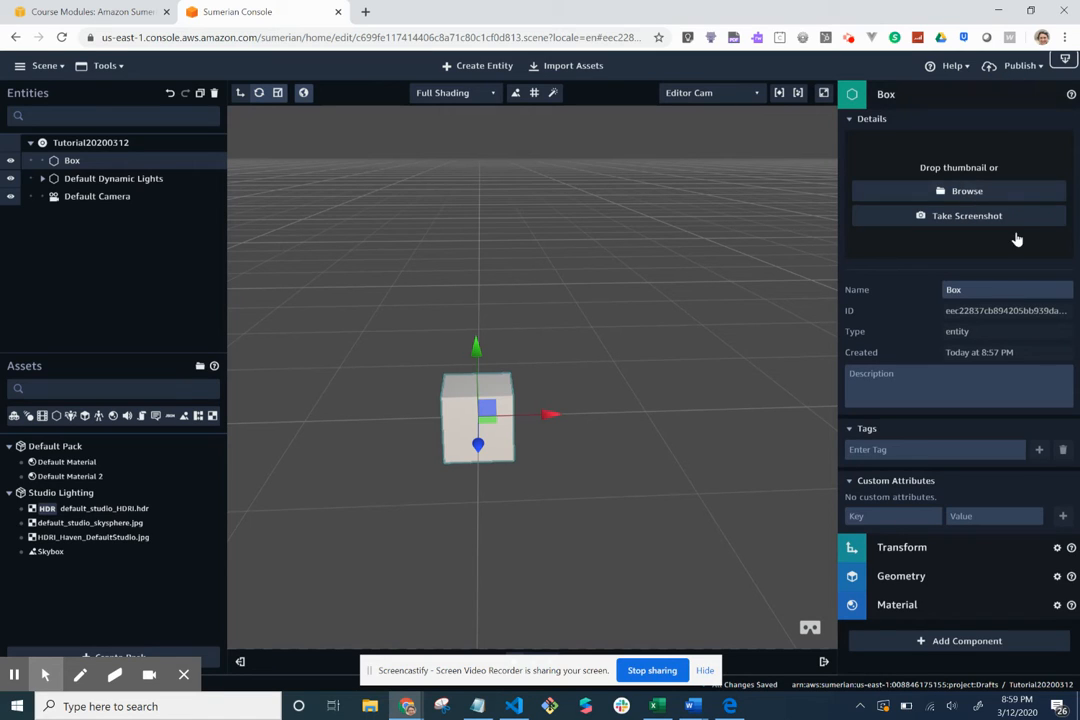
pyautogui.click(998, 289)
pyautogui.write('Table')
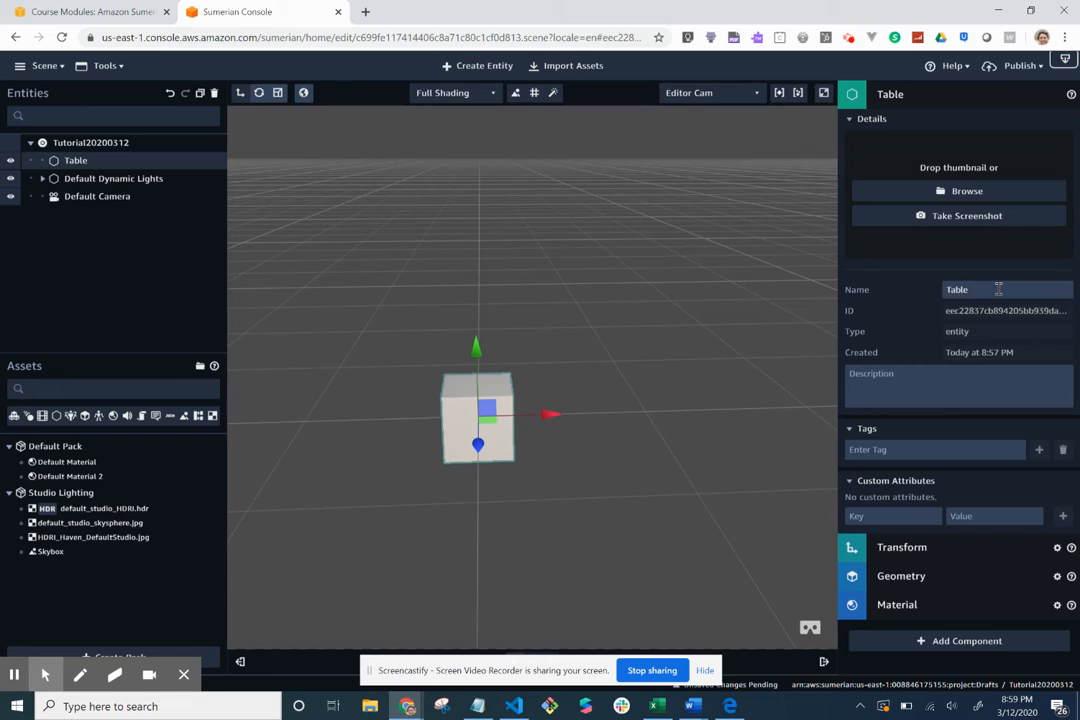
pyautogui.moveTo(76, 160); pyautogui.dragTo(78, 161)
pyautogui.click(1008, 96)
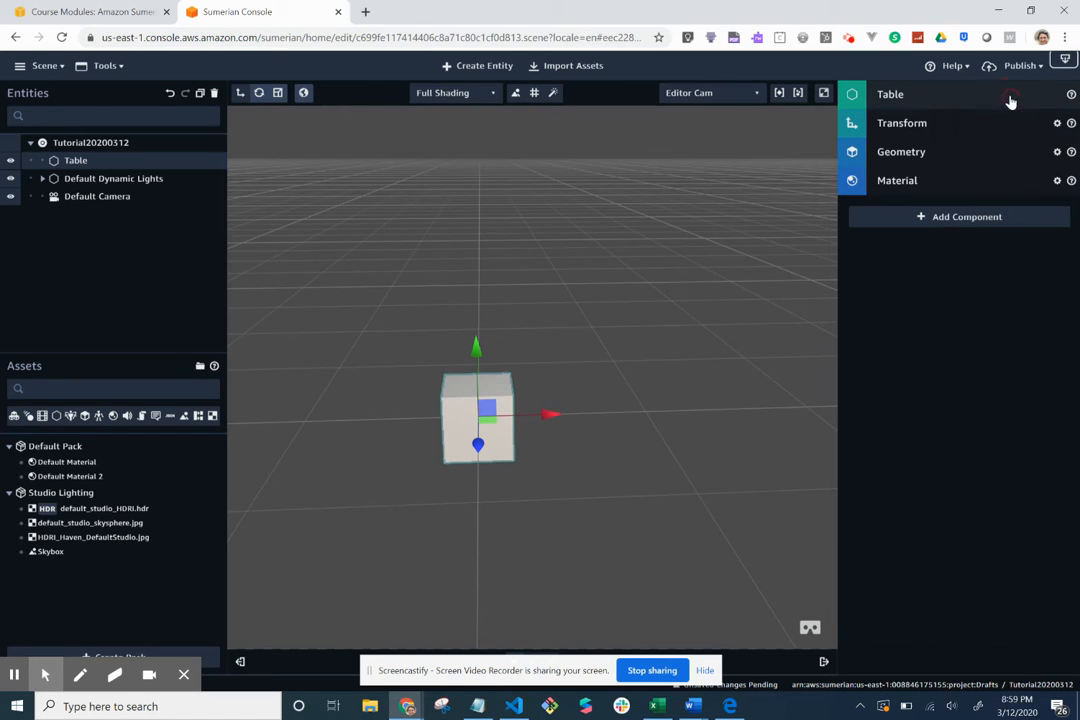
# Open the Table entity's Transform properties and examine the X, Y and Z columns
pyautogui.click(959, 127)
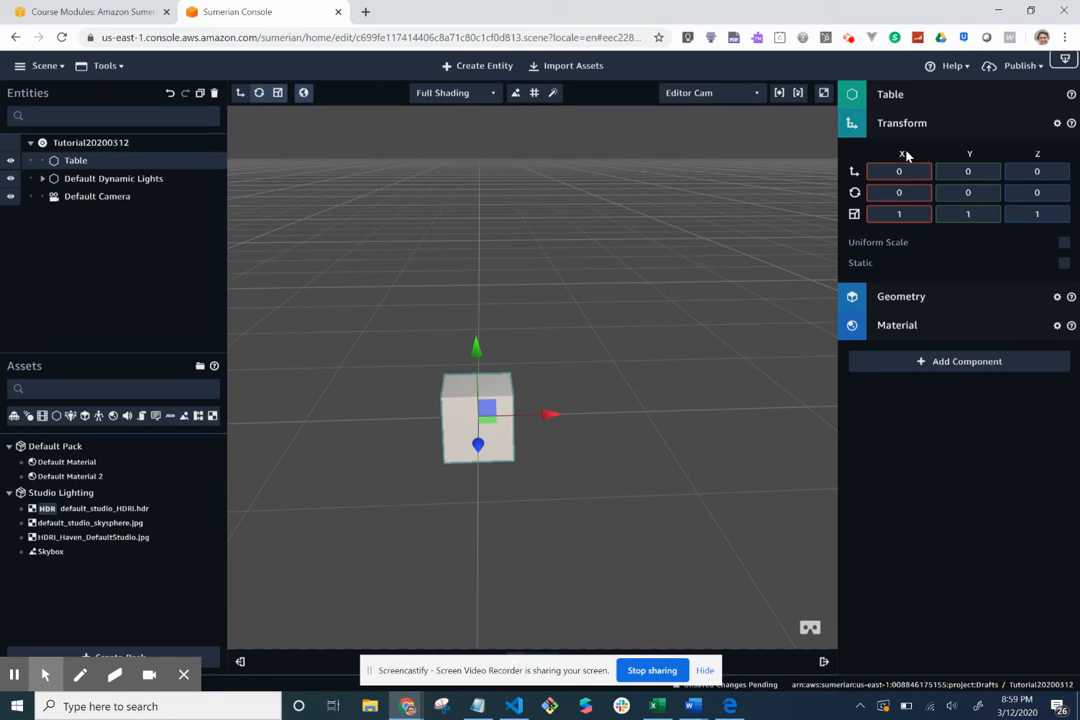
pyautogui.click(906, 155)
pyautogui.click(974, 157)
pyautogui.click(1037, 157)
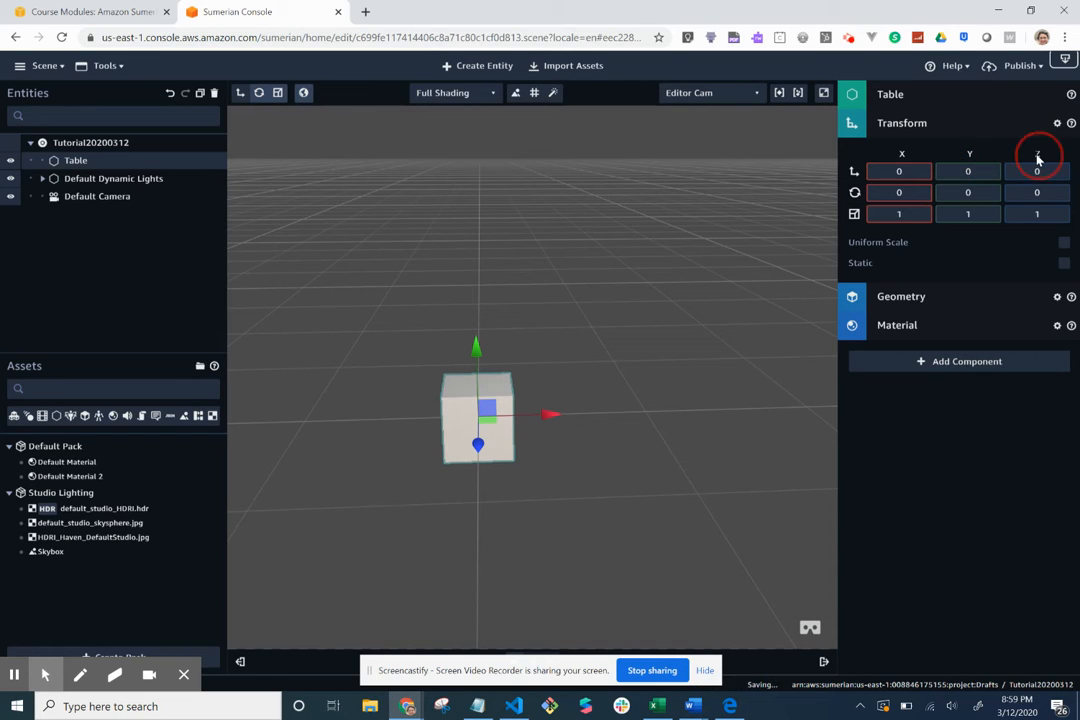
pyautogui.click(899, 157)
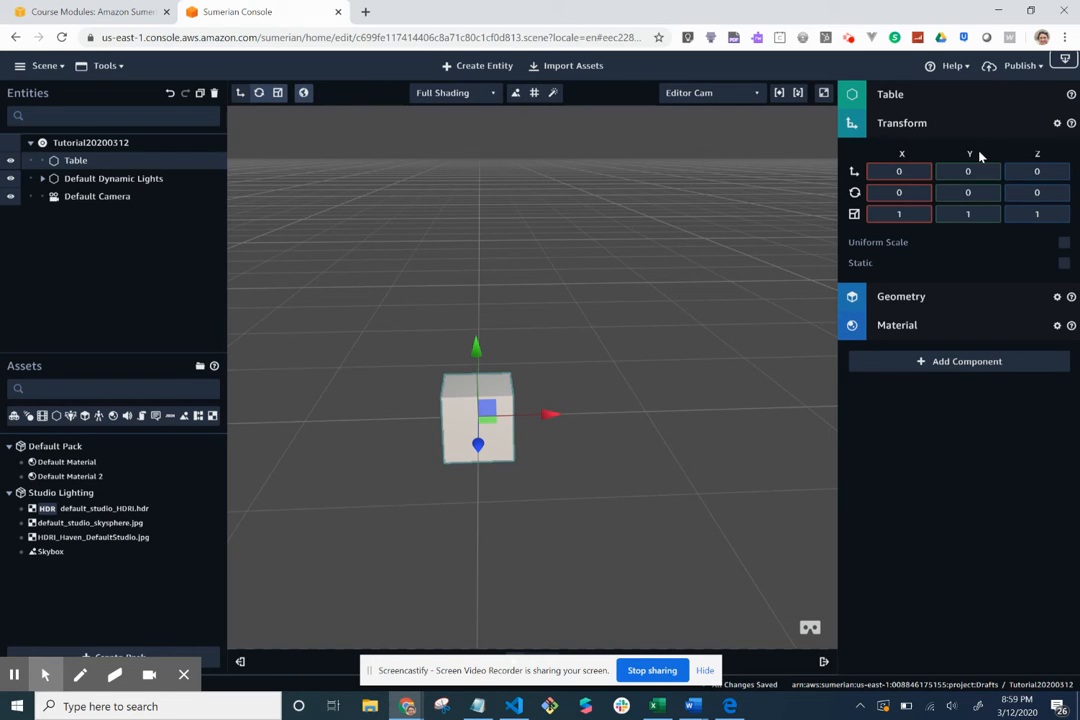
pyautogui.click(972, 154)
pyautogui.click(1040, 152)
# Toggle the Table entity's selection in the viewport to examine its coloured axis handles
pyautogui.click(560, 414)
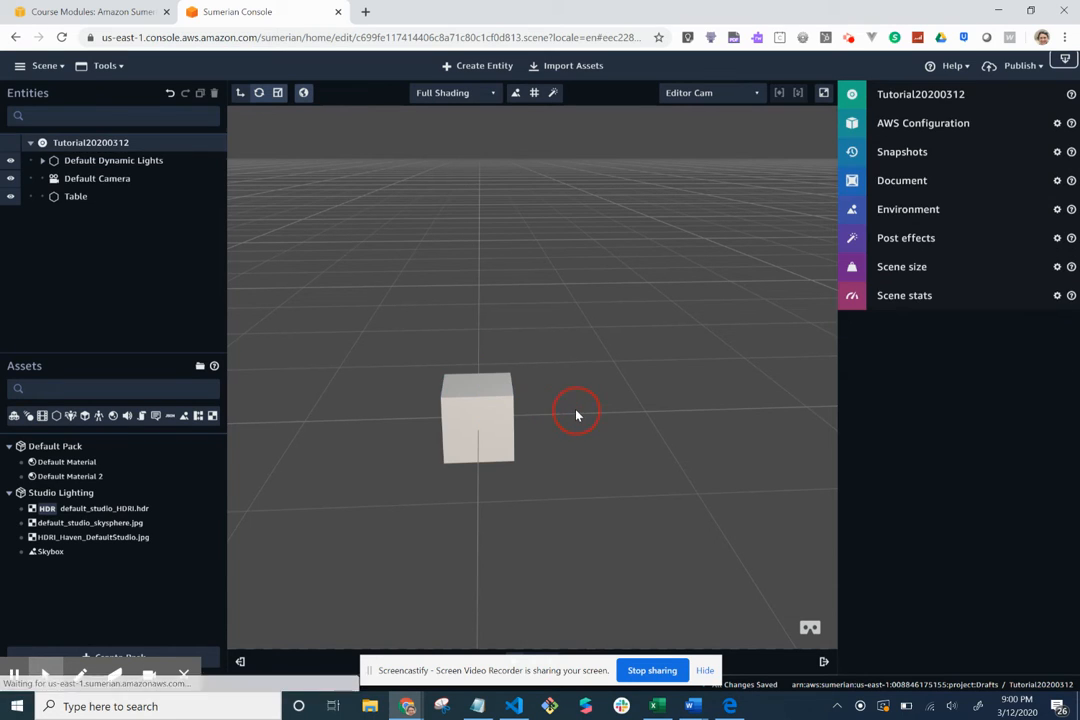
pyautogui.click(503, 406)
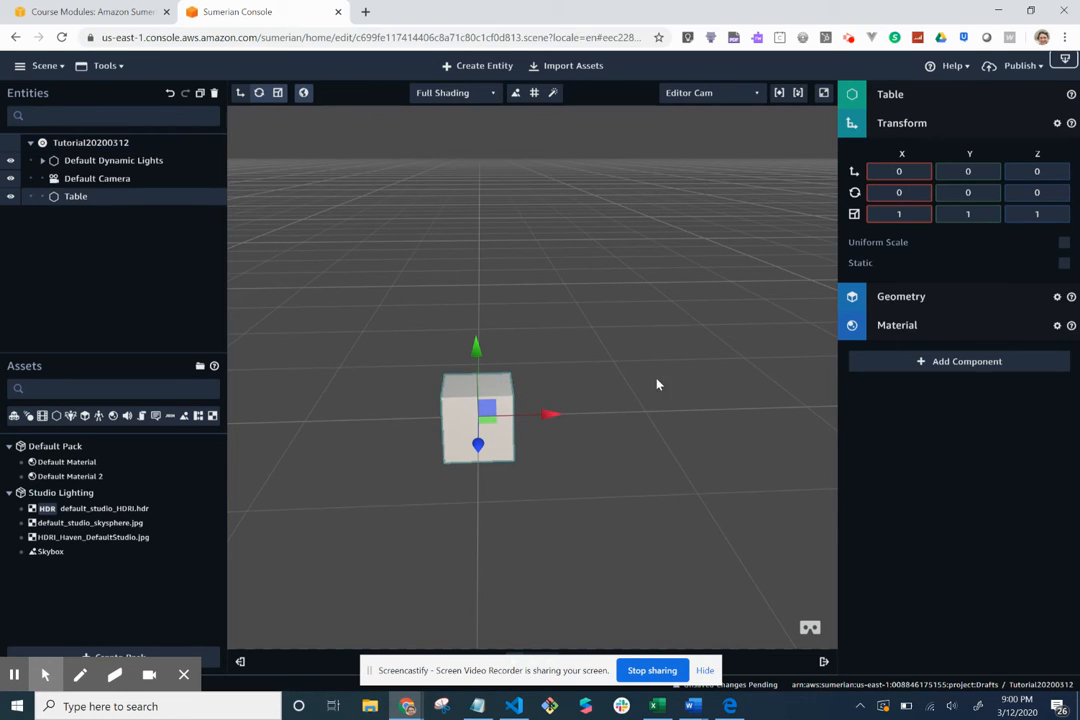
pyautogui.click(570, 420)
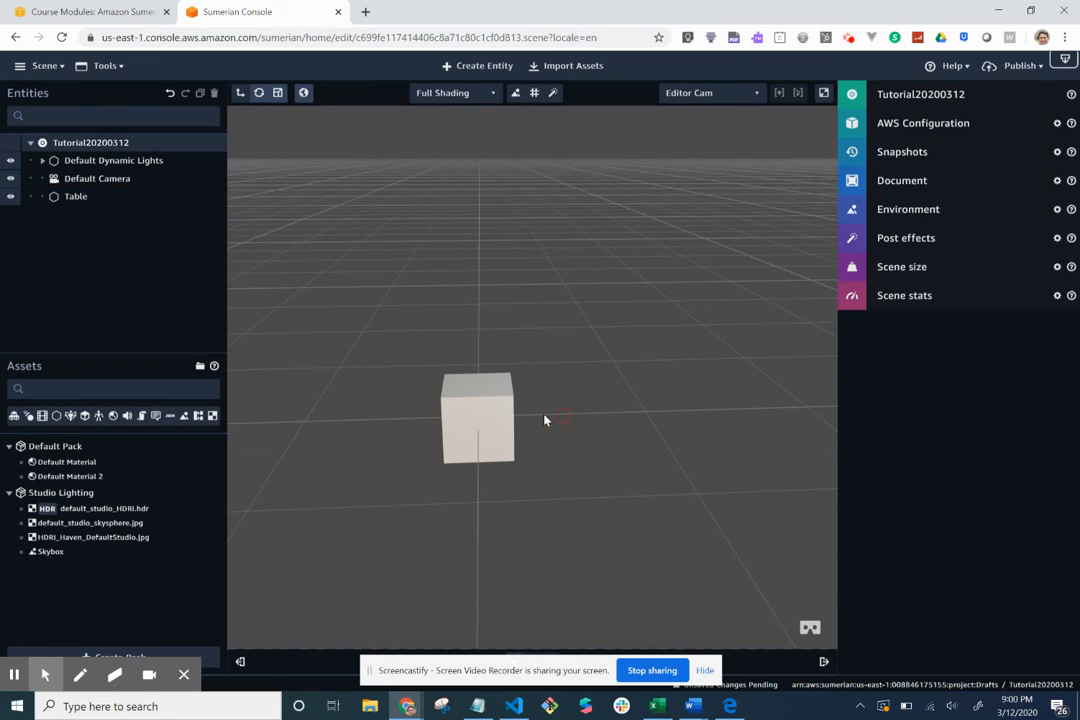
pyautogui.click(489, 410)
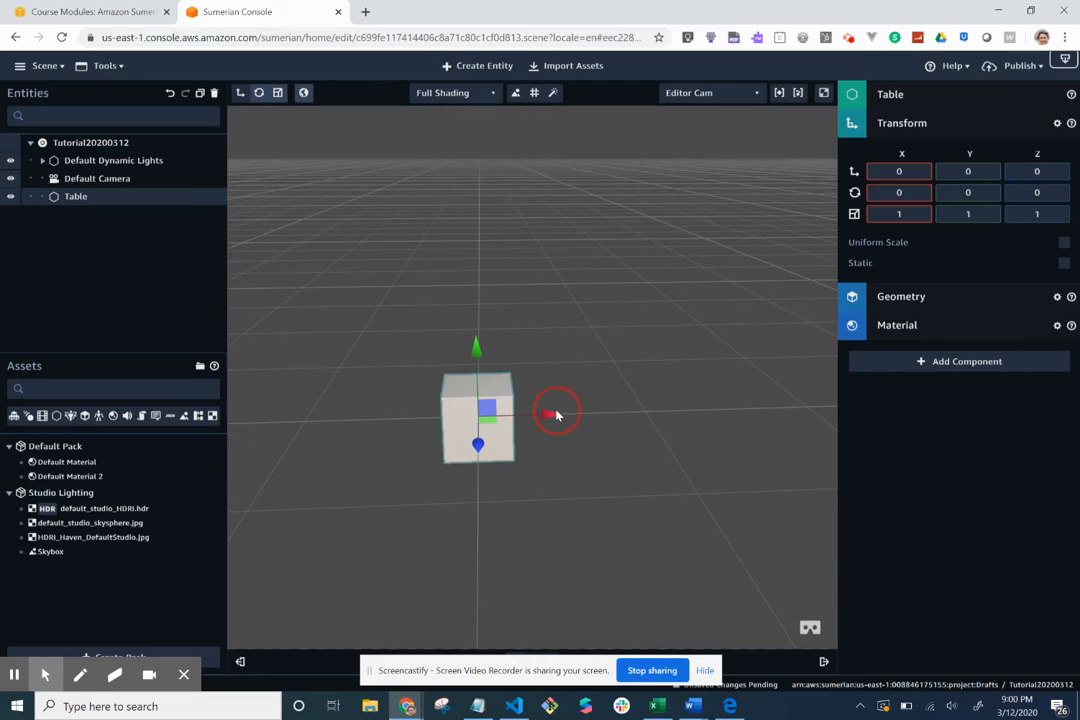
pyautogui.click(617, 414)
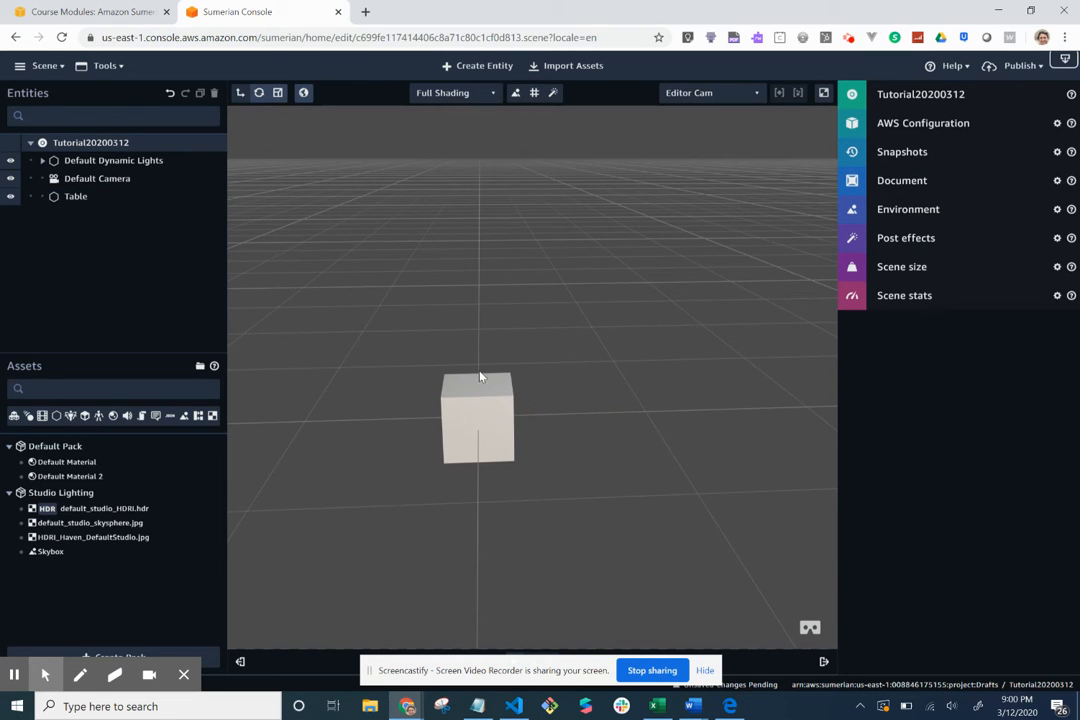
pyautogui.click(477, 398)
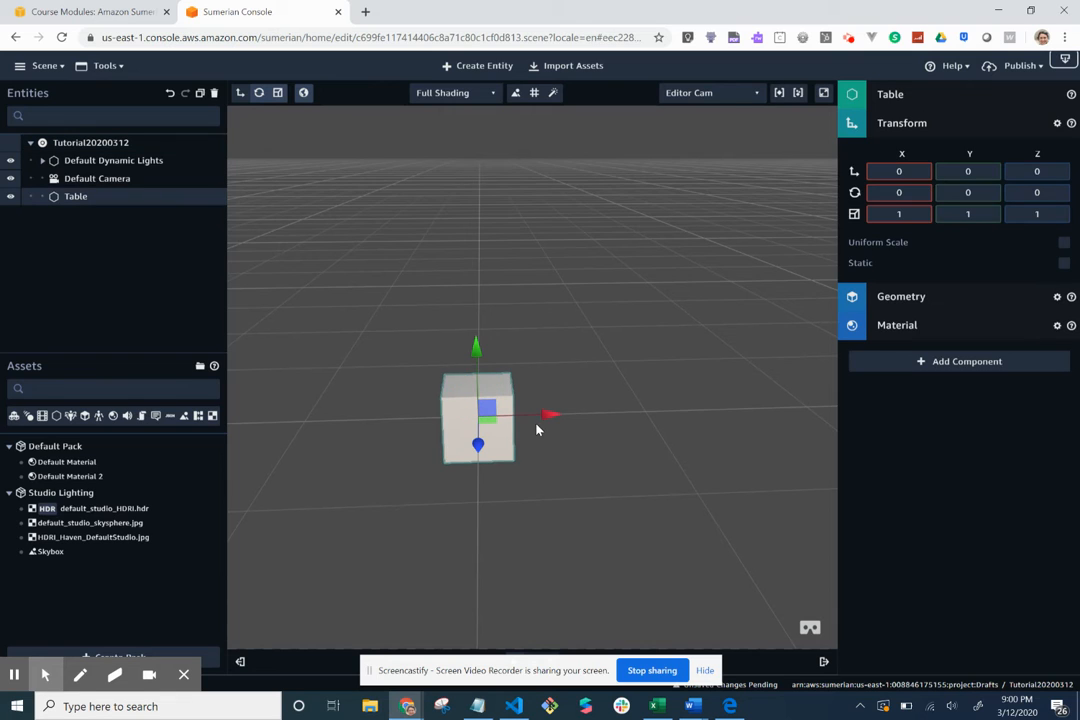
pyautogui.moveTo(550, 419)
pyautogui.mouseDown()
pyautogui.moveTo(578, 429)
pyautogui.moveTo(545, 430)
pyautogui.mouseUp()
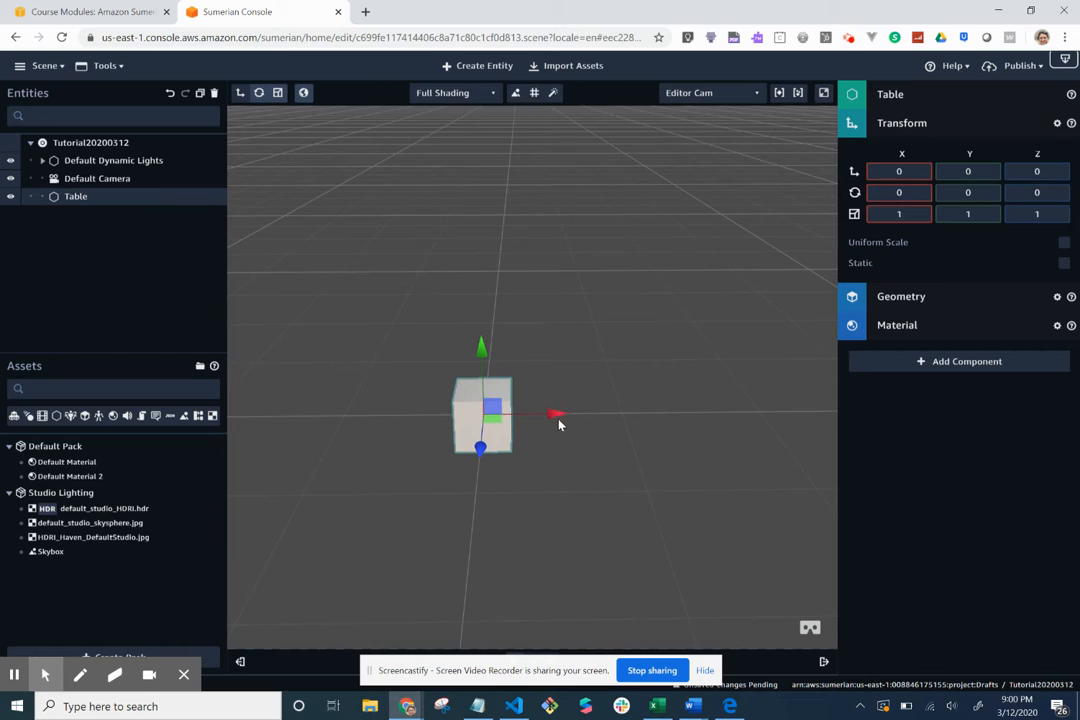
# Move the Table entity along its X axis and set its X position to 2
pyautogui.moveTo(554, 417)
pyautogui.mouseDown()
pyautogui.moveTo(586, 411)
pyautogui.moveTo(529, 420)
pyautogui.moveTo(605, 413)
pyautogui.moveTo(570, 410)
pyautogui.moveTo(593, 405)
pyautogui.moveTo(658, 410)
pyautogui.moveTo(384, 423)
pyautogui.moveTo(582, 425)
pyautogui.moveTo(539, 449)
pyautogui.moveTo(395, 443)
pyautogui.moveTo(561, 434)
pyautogui.mouseUp()
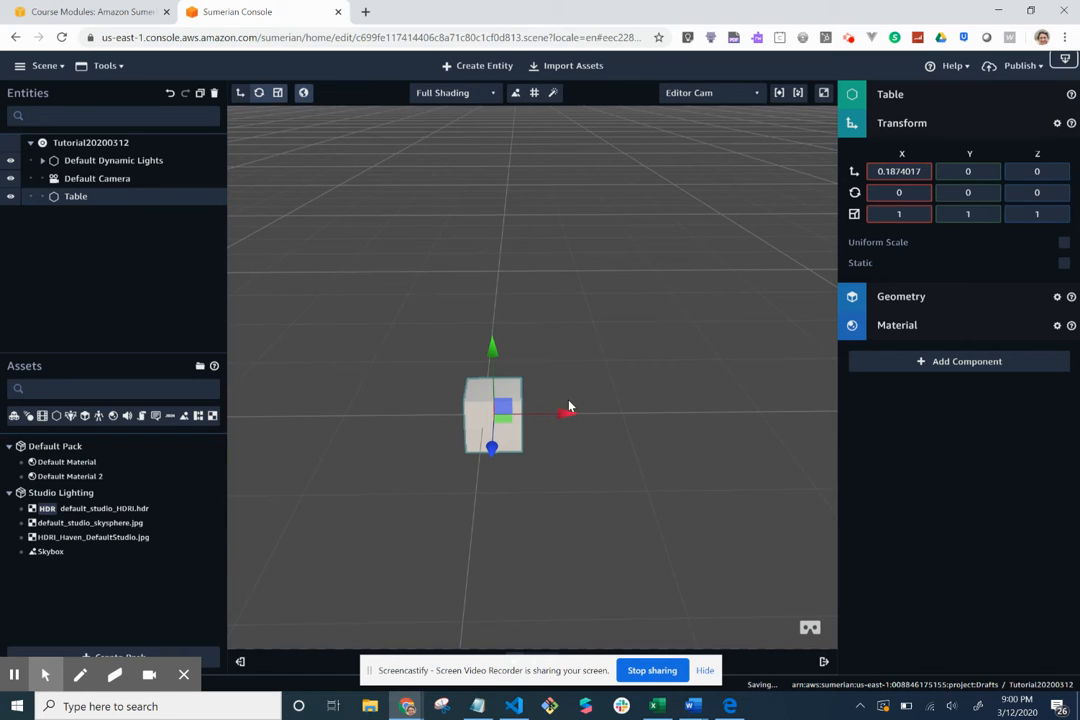
pyautogui.click(909, 172)
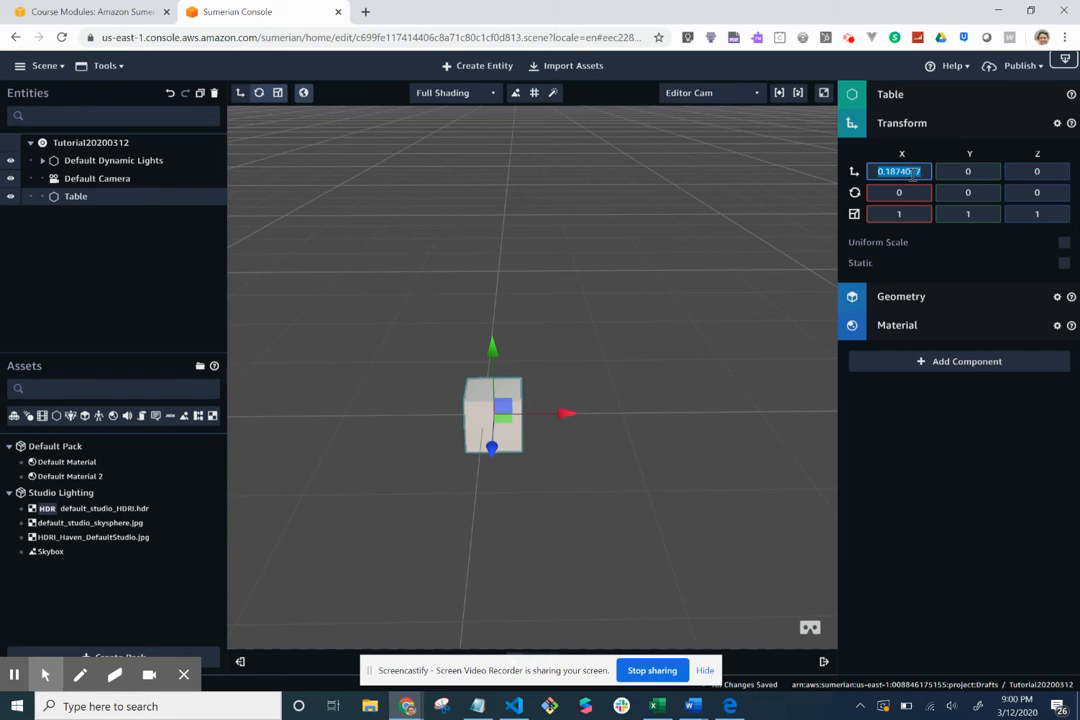
pyautogui.write('20')
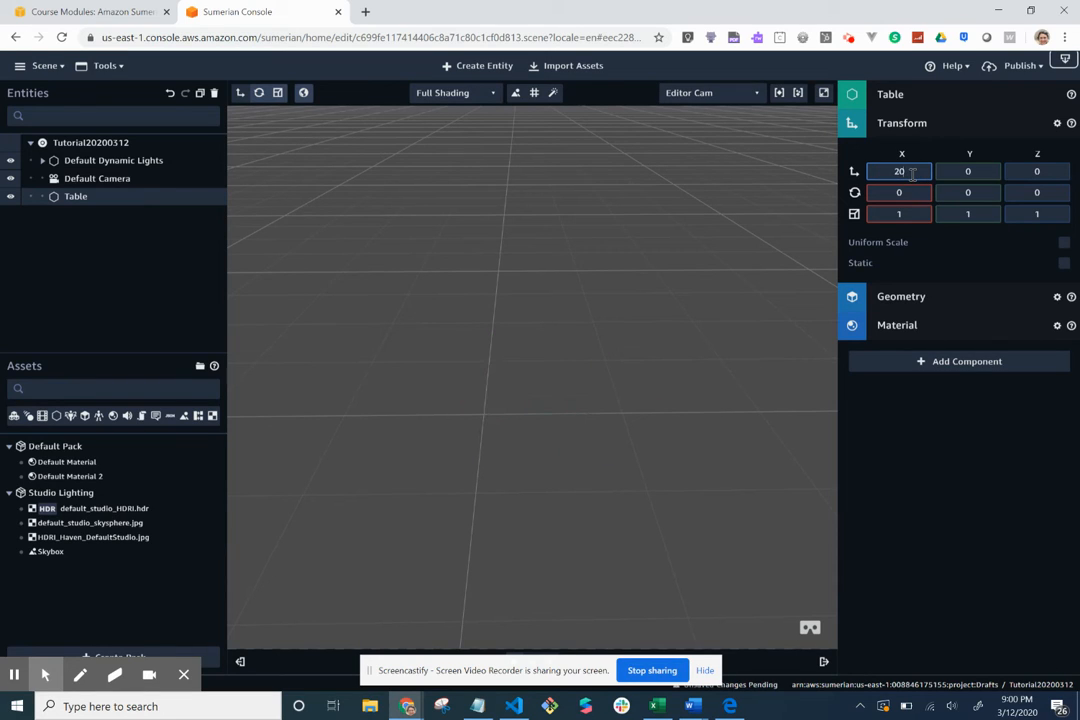
pyautogui.press('BackSpace')
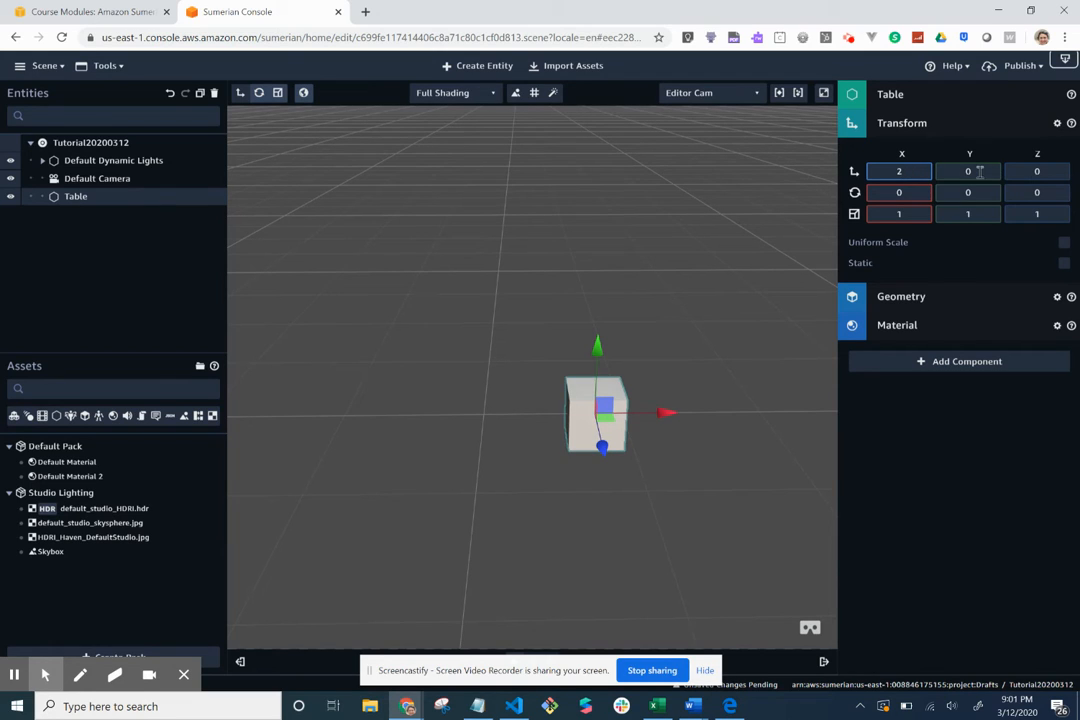
# Raise the Table entity along its Y axis to a height of about 1.4
pyautogui.click(980, 172)
pyautogui.moveTo(599, 353); pyautogui.dragTo(592, 277)
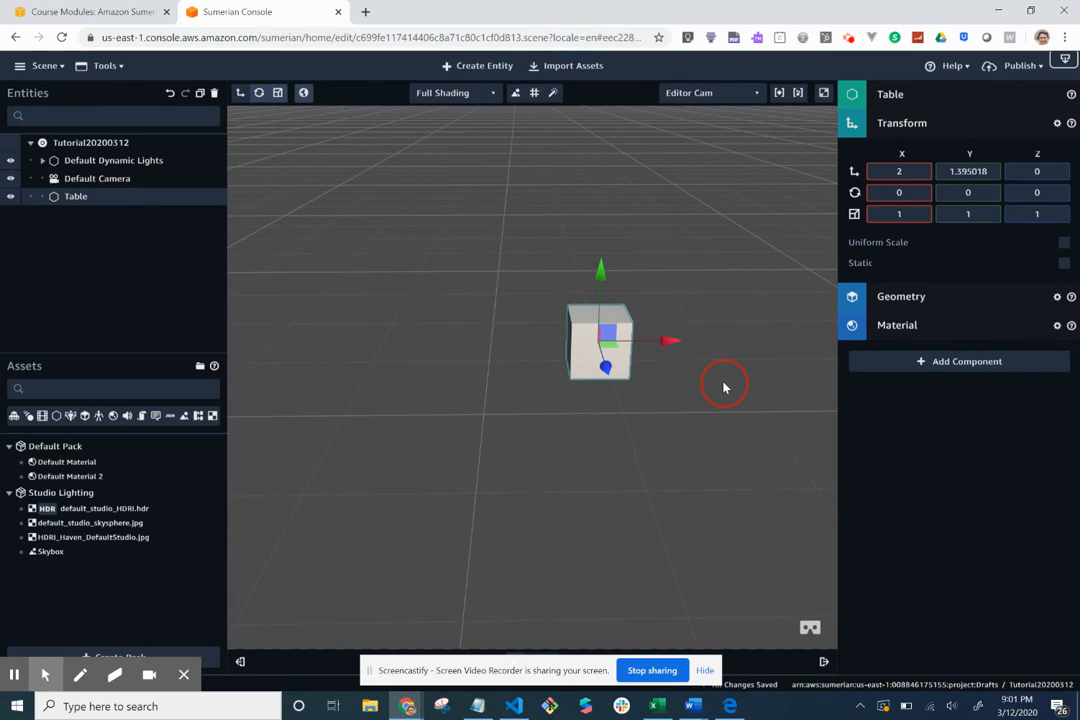
pyautogui.moveTo(724, 387); pyautogui.dragTo(629, 329)
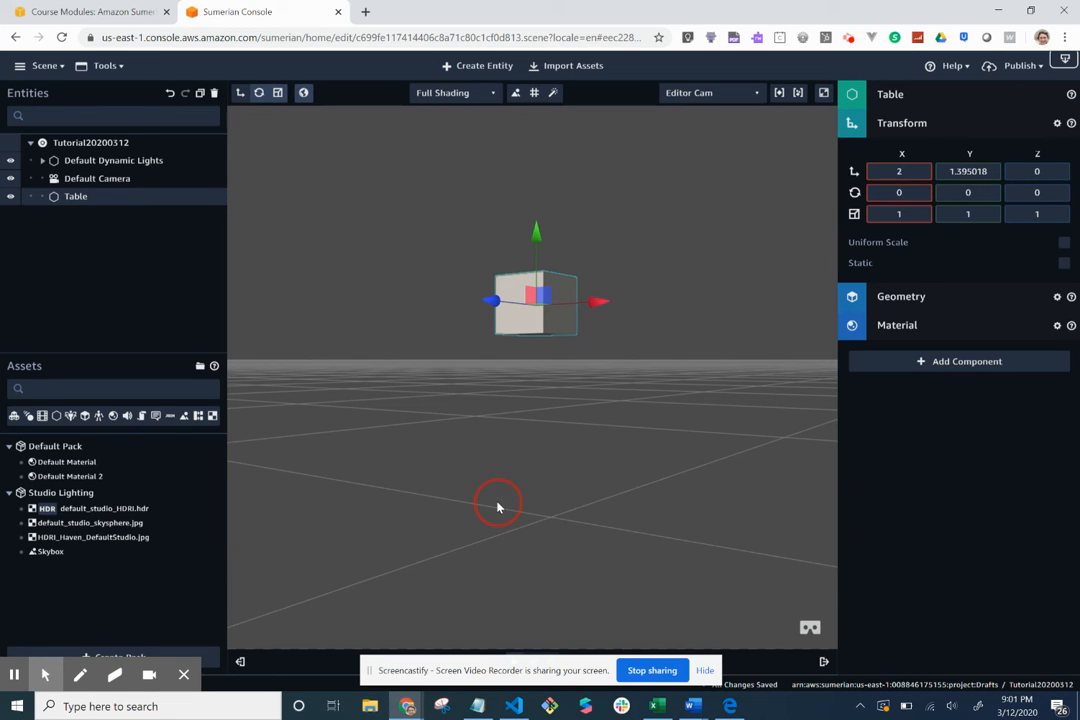
pyautogui.moveTo(497, 507); pyautogui.dragTo(497, 518)
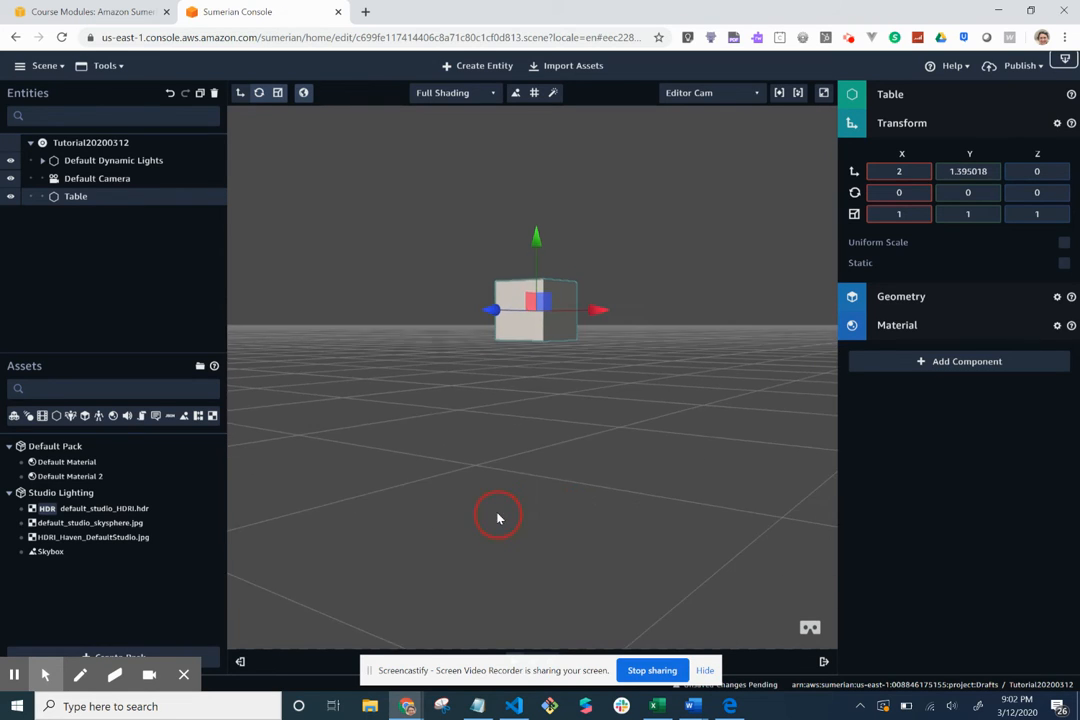
# Set the Table entity's Y position to 1 and check its height against the grid
pyautogui.click(969, 172)
pyautogui.doubleClick(978, 168)
pyautogui.write('1')
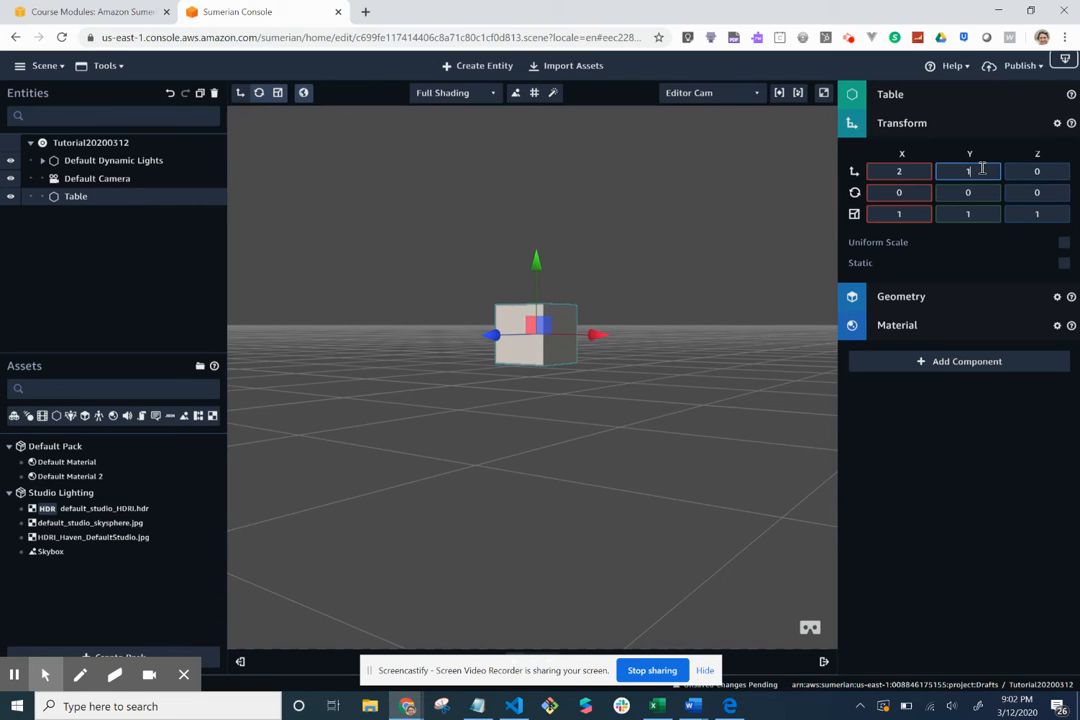
pyautogui.moveTo(704, 330)
pyautogui.mouseDown()
pyautogui.moveTo(704, 299)
pyautogui.moveTo(690, 333)
pyautogui.moveTo(686, 320)
pyautogui.mouseUp()
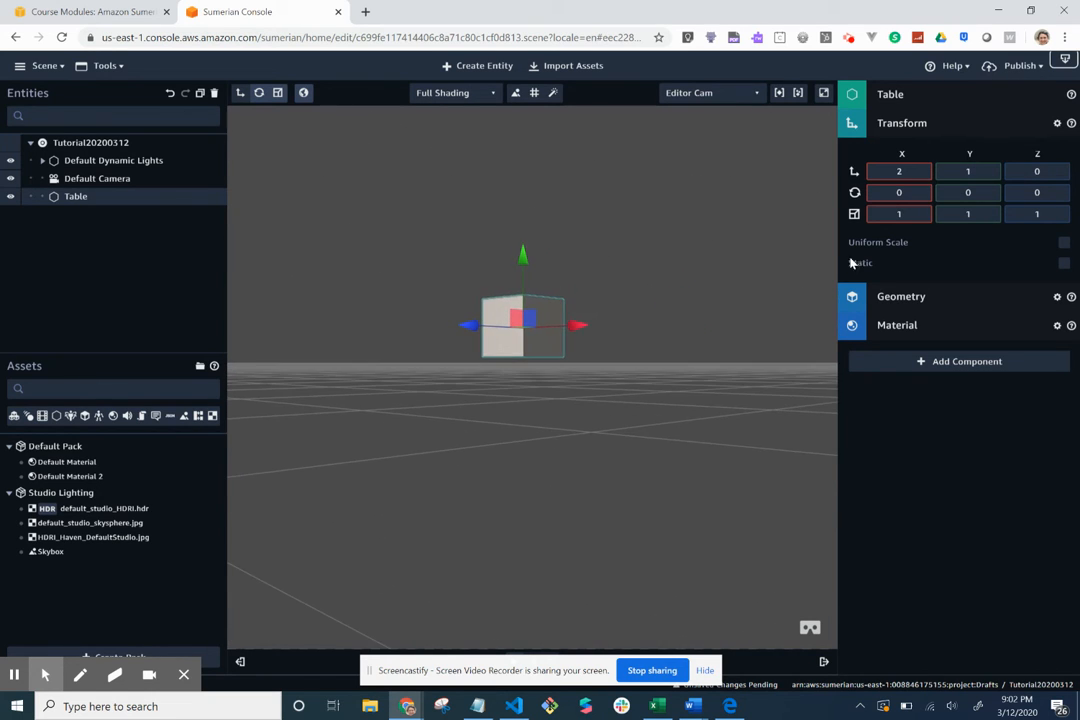
# Set the Table entity's Y position to 0 and examine the deselected box from below the grid
pyautogui.click(981, 172)
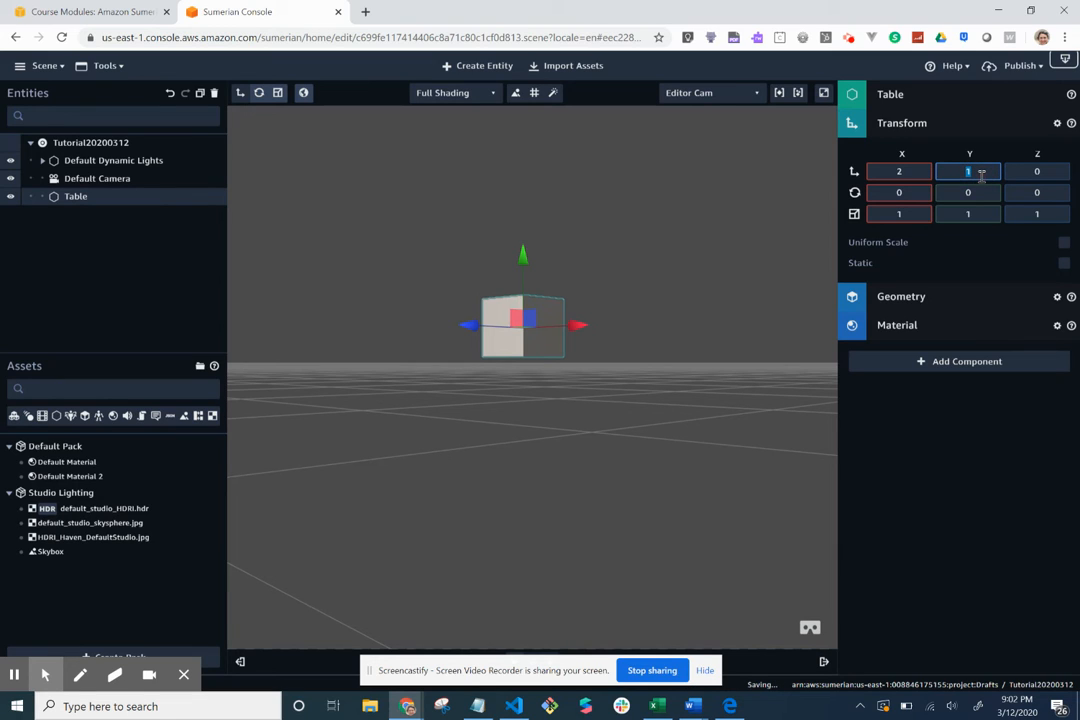
pyautogui.write('0')
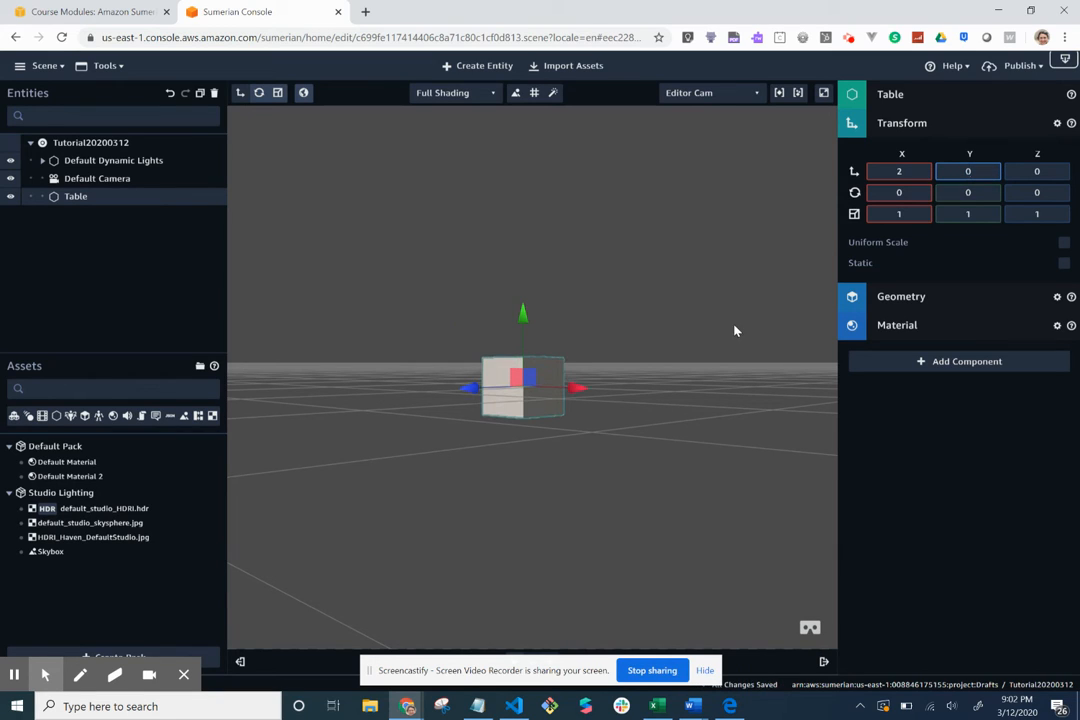
pyautogui.click(710, 333)
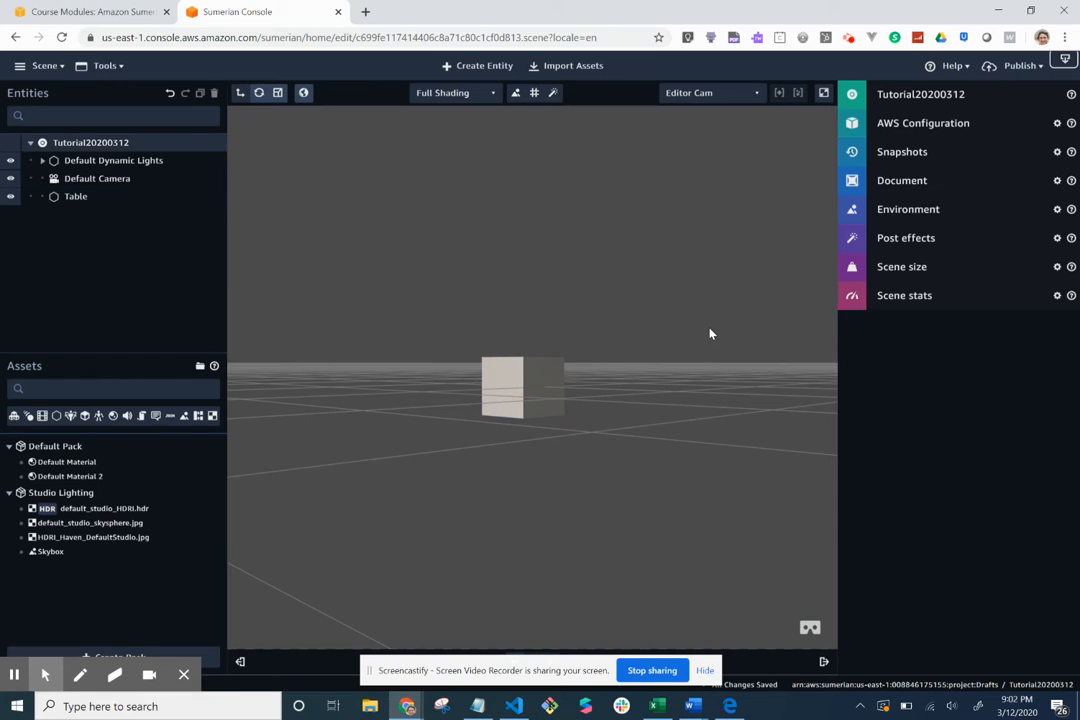
pyautogui.moveTo(710, 333); pyautogui.dragTo(587, 414)
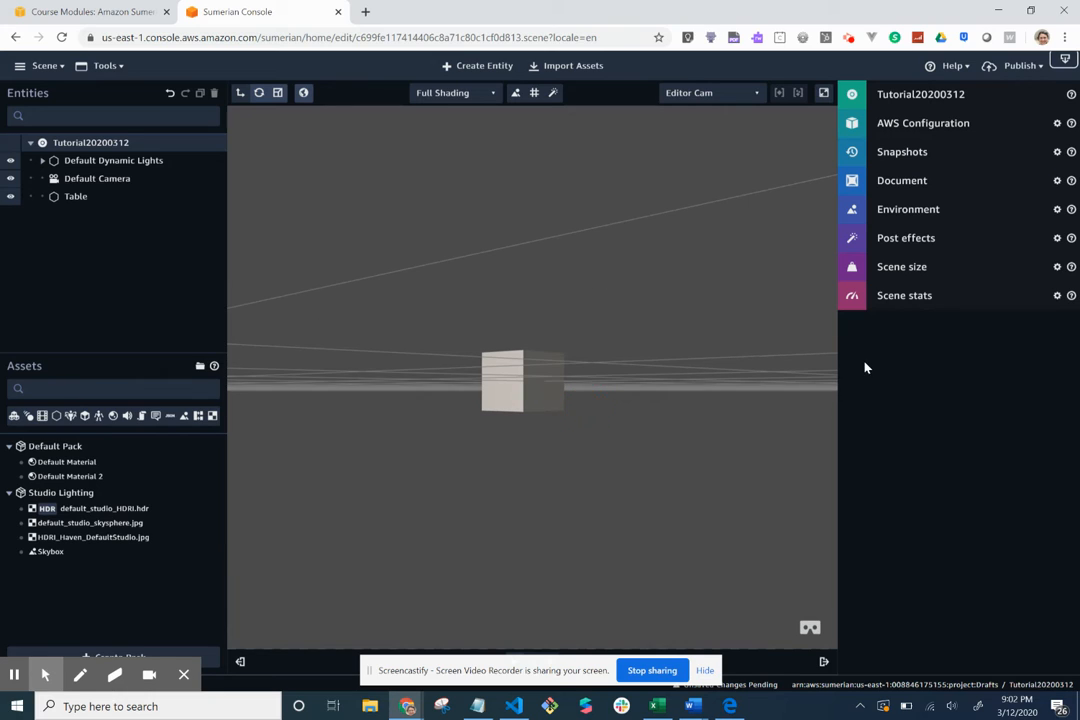
# Set the Table entity's Y position to 0.5
pyautogui.click(539, 405)
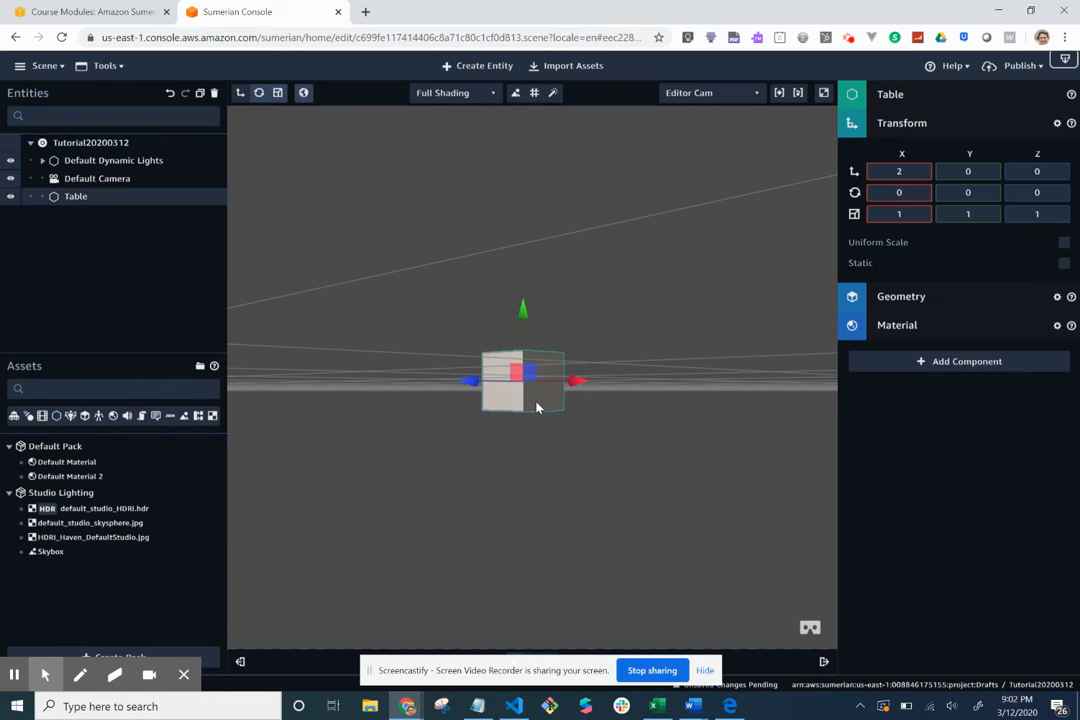
pyautogui.click(971, 172)
pyautogui.write('.5')
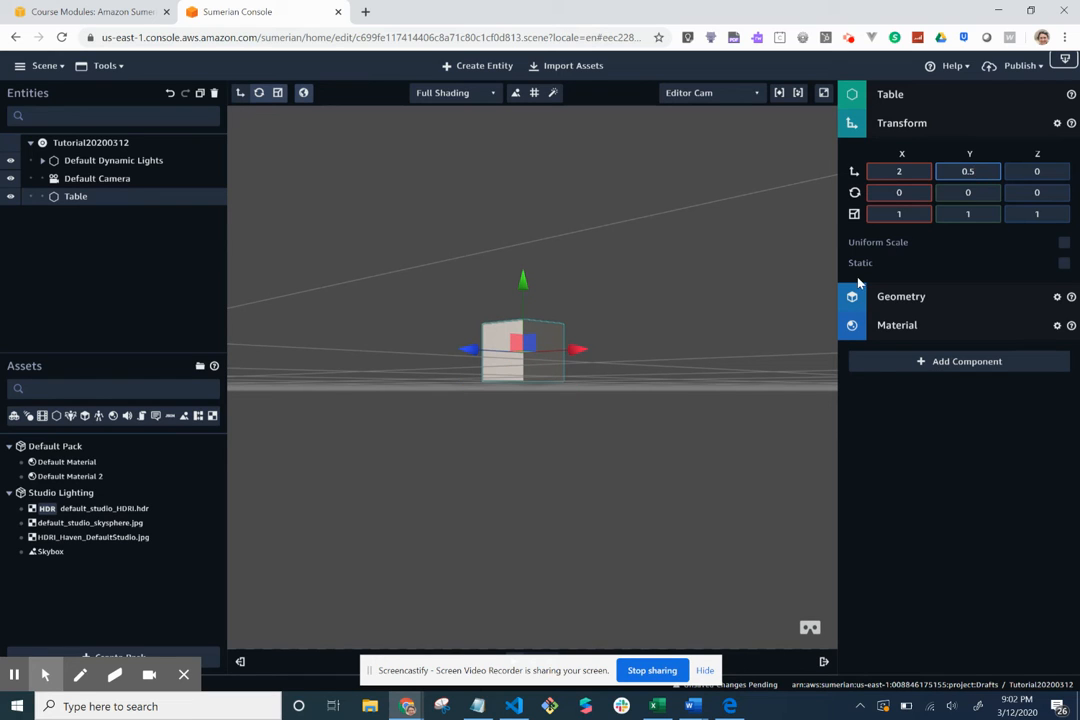
pyautogui.moveTo(733, 364)
pyautogui.mouseDown()
pyautogui.moveTo(732, 385)
pyautogui.moveTo(729, 373)
pyautogui.mouseUp()
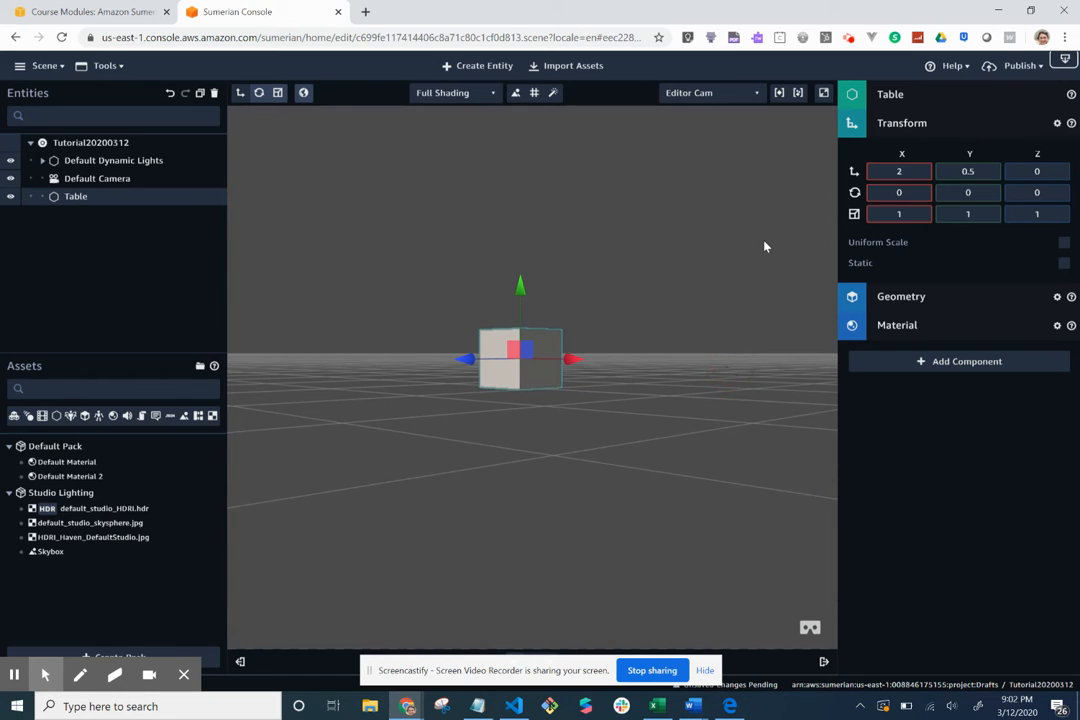
# Try a Z position of 2 for the Table entity and return it to 0
pyautogui.click(1047, 172)
pyautogui.doubleClick(1047, 172)
pyautogui.moveTo(699, 357); pyautogui.dragTo(671, 421)
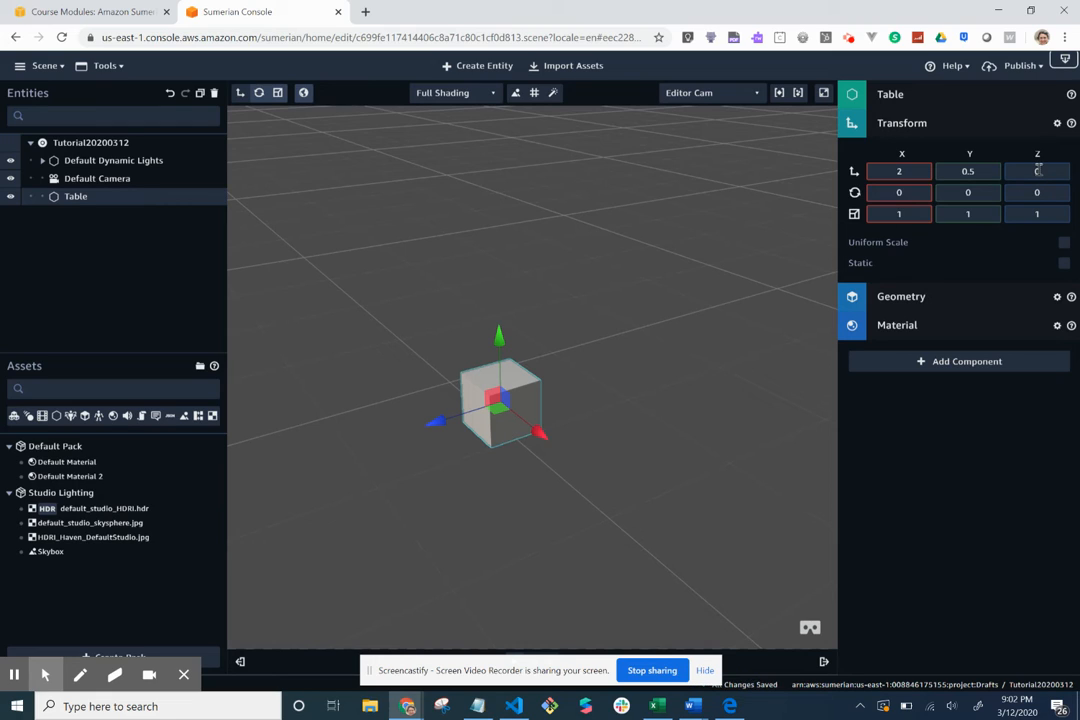
pyautogui.click(1038, 170)
pyautogui.write('2')
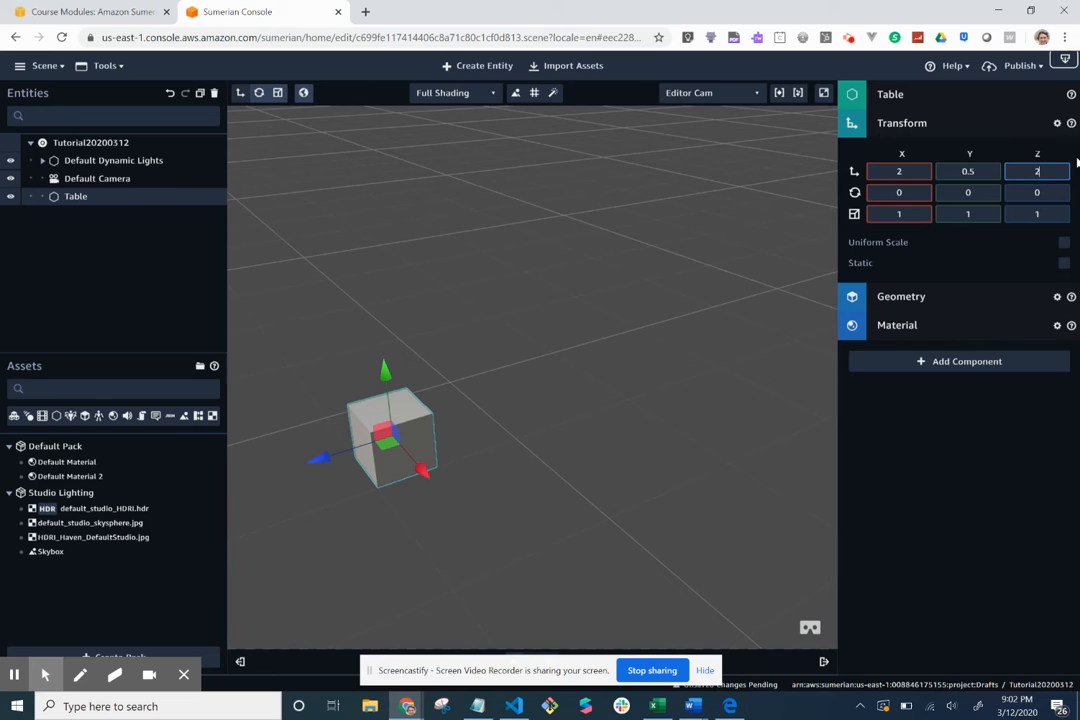
pyautogui.press('BackSpace')
pyautogui.write('0')
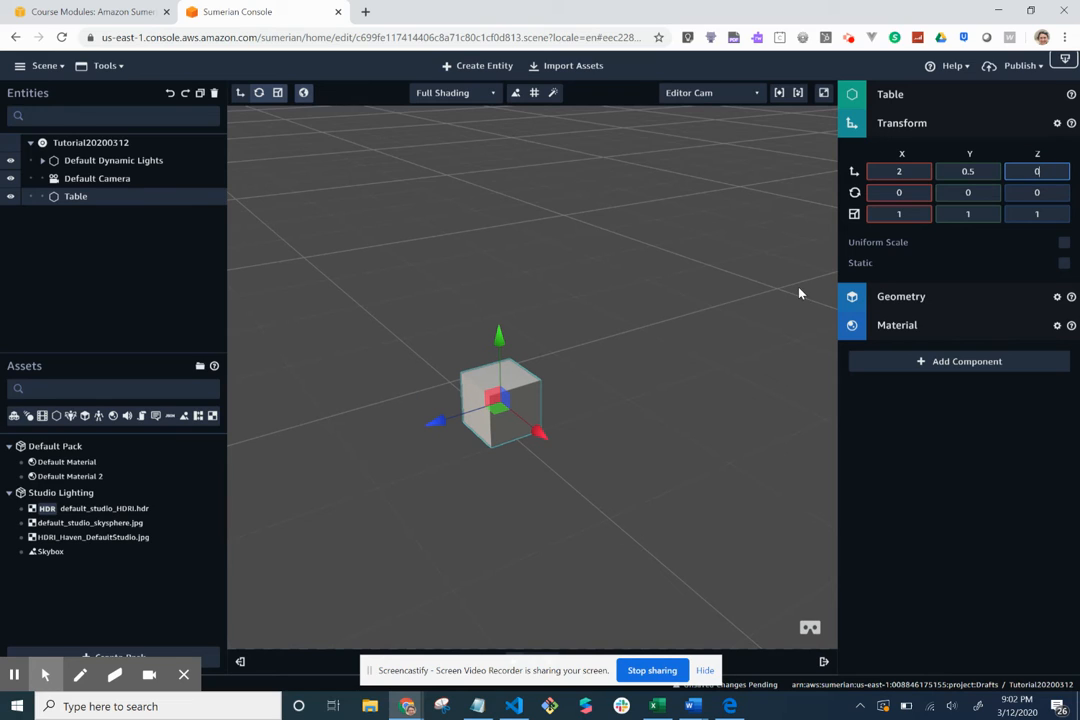
# Stretch the Table entity along X, trying a scale of 10 and settling on 7
pyautogui.click(899, 213)
pyautogui.write('0')
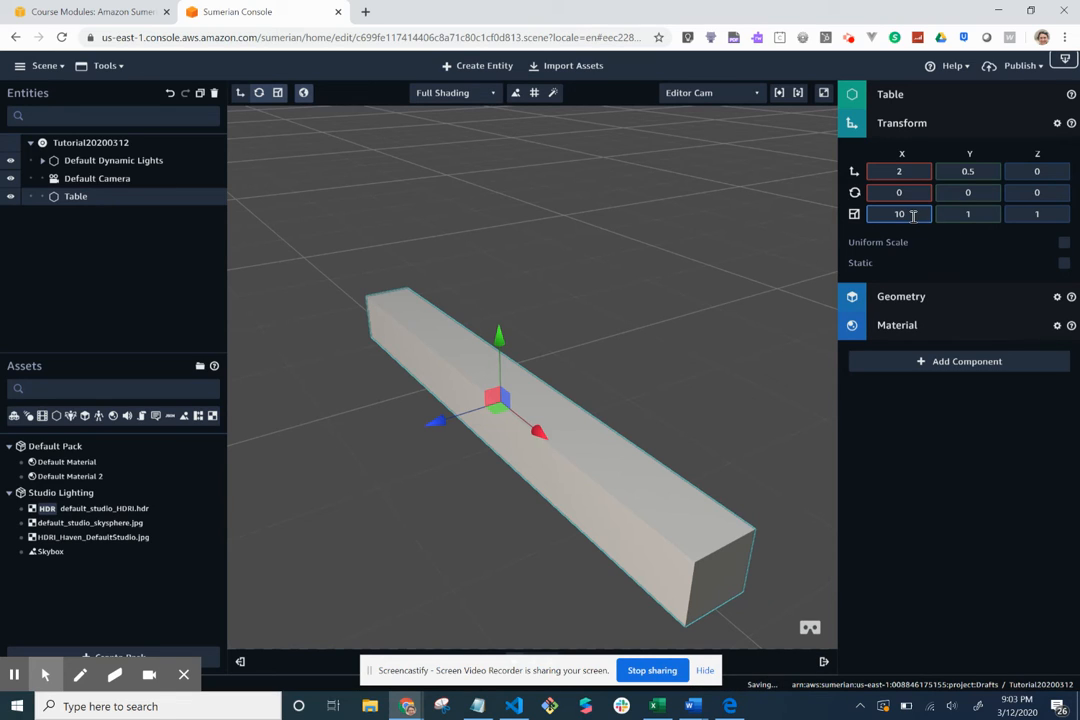
pyautogui.press('BackSpace')
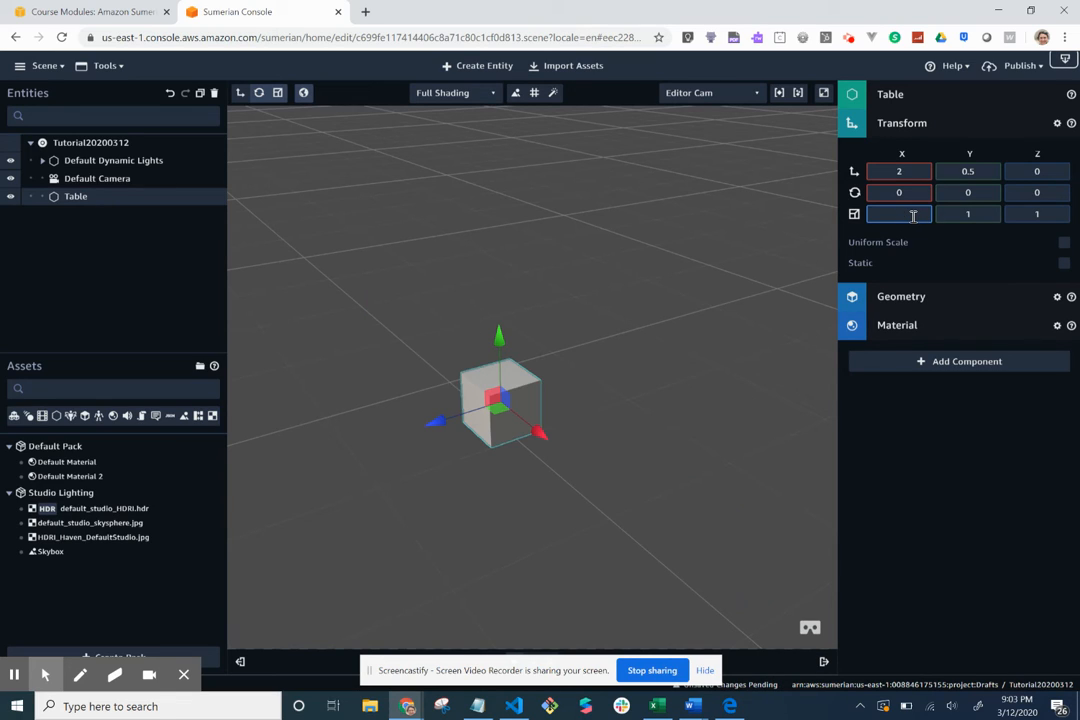
pyautogui.write('4')
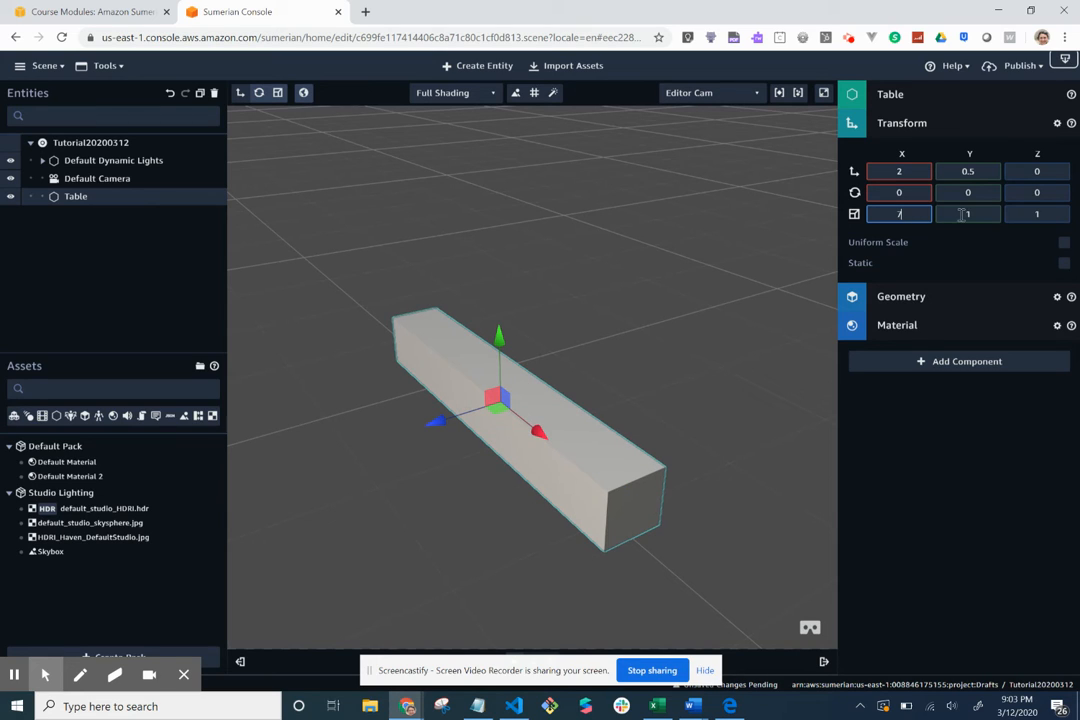
# Flatten and widen the Table entity with a Y scale of 0.1 and a Z scale of 3
pyautogui.click(963, 215)
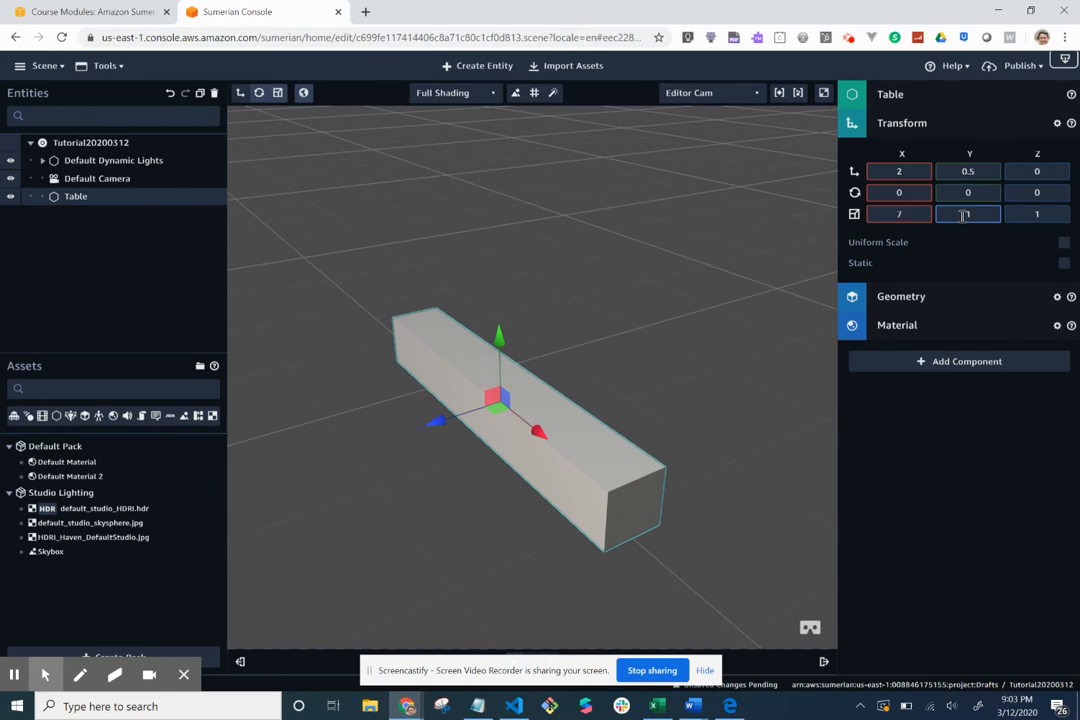
pyautogui.write('.')
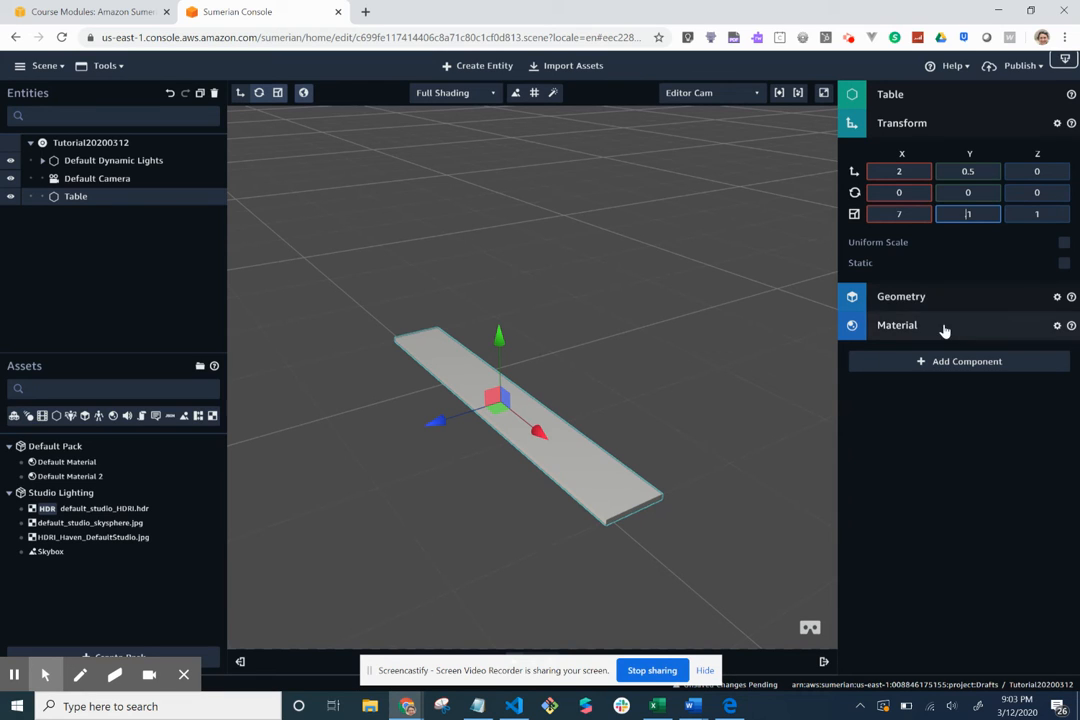
pyautogui.click(1034, 214)
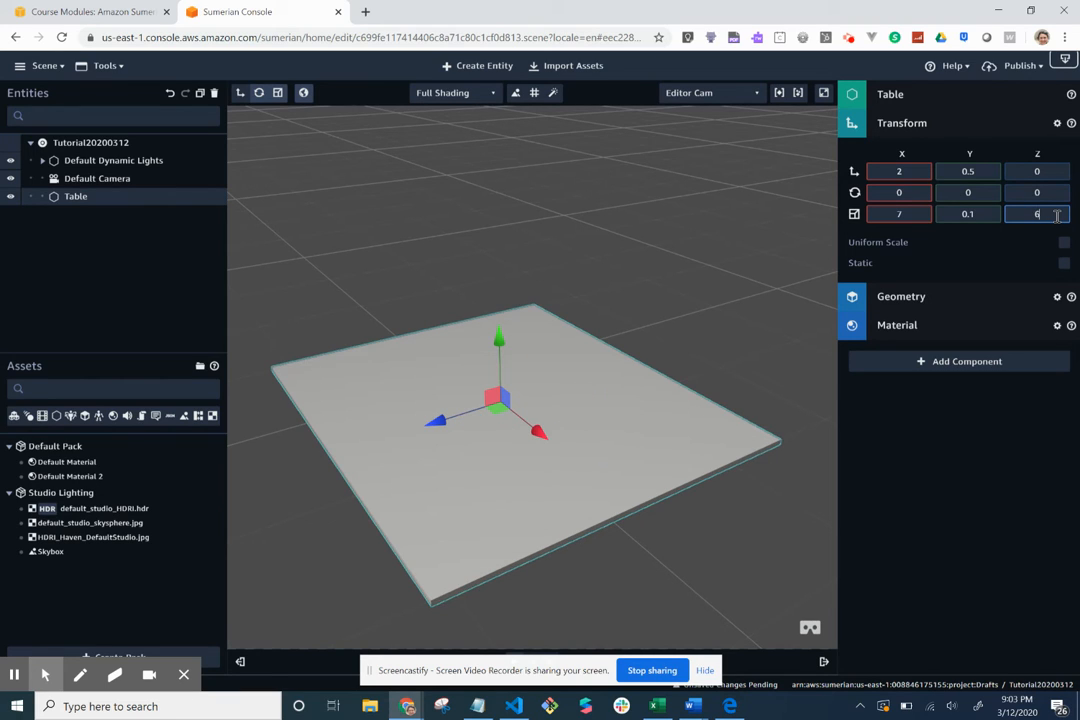
pyautogui.write('3')
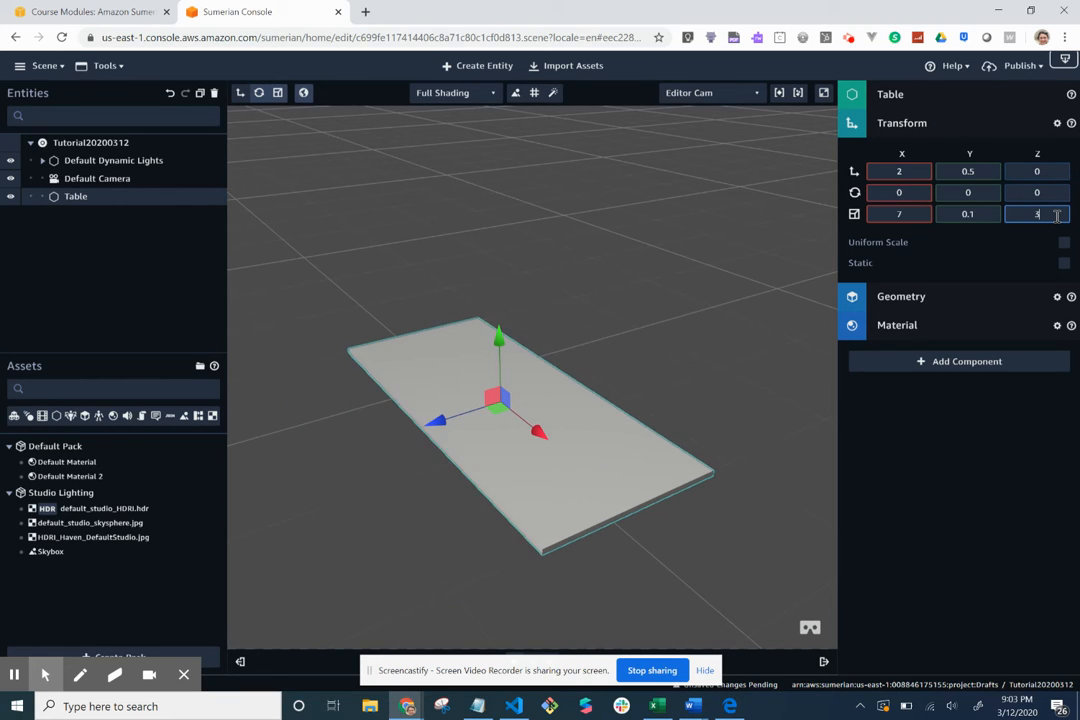
pyautogui.click(740, 360)
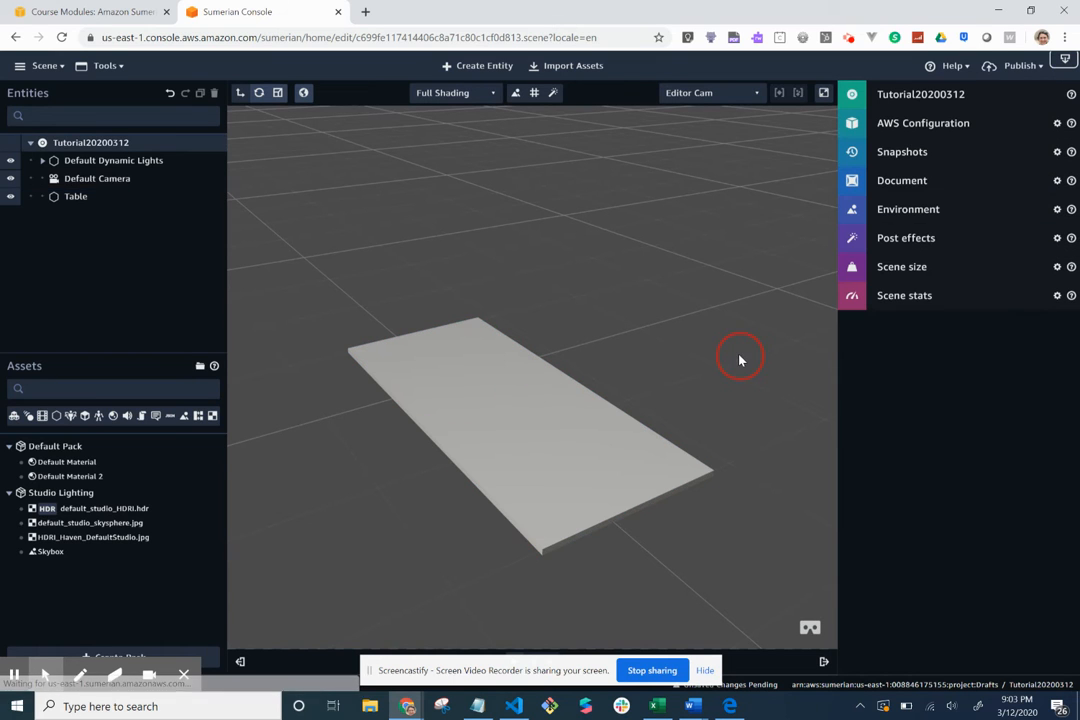
pyautogui.moveTo(730, 447); pyautogui.dragTo(522, 388)
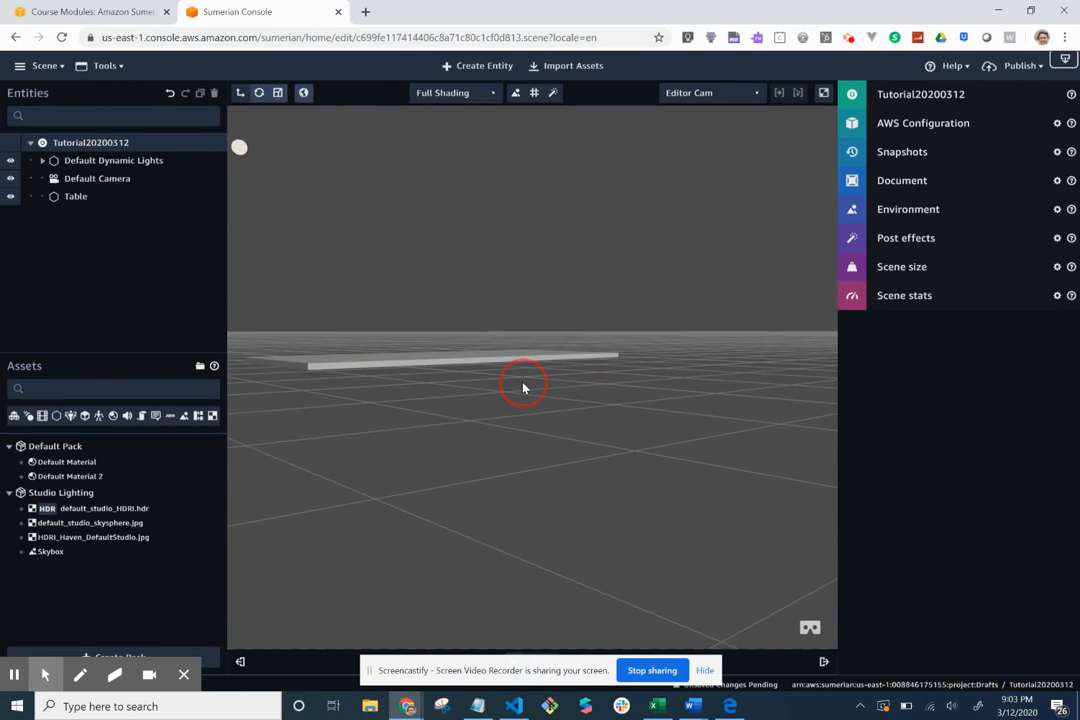
pyautogui.click(187, 227)
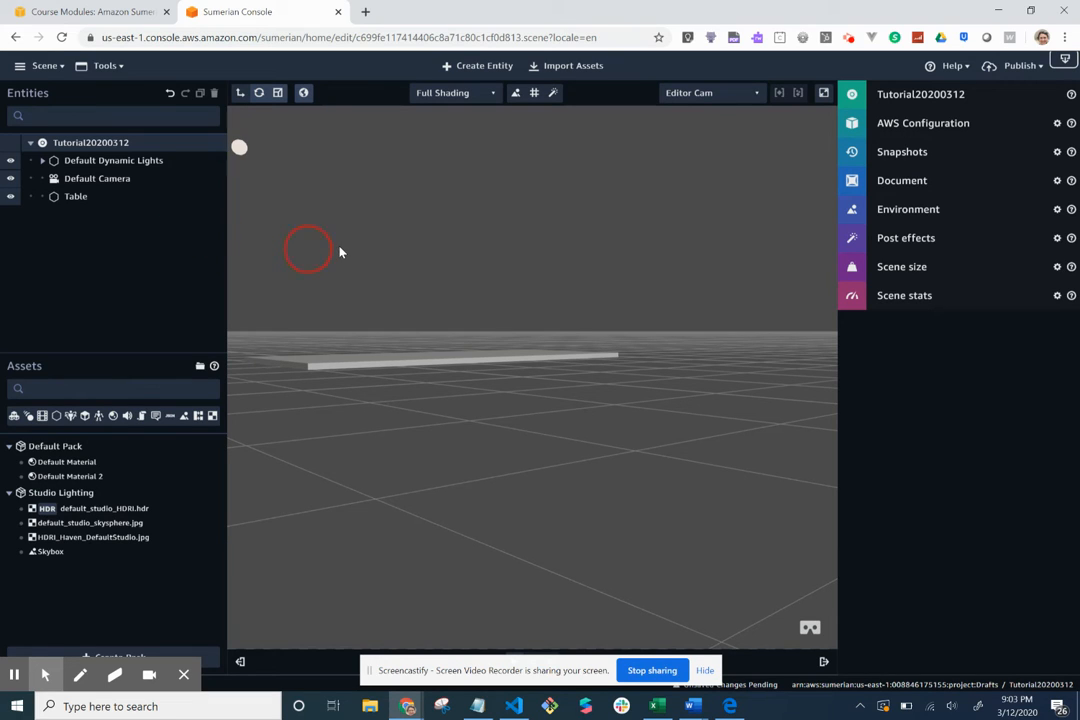
pyautogui.moveTo(340, 252); pyautogui.dragTo(386, 219)
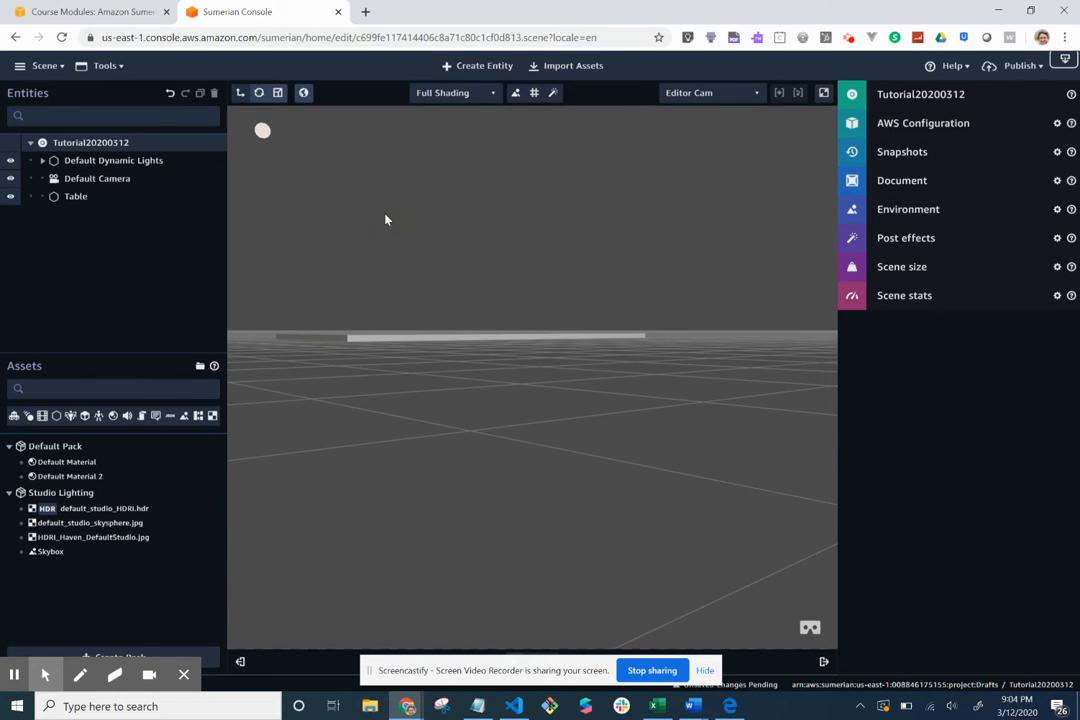
# Create a new empty entity in the scene
pyautogui.click(79, 199)
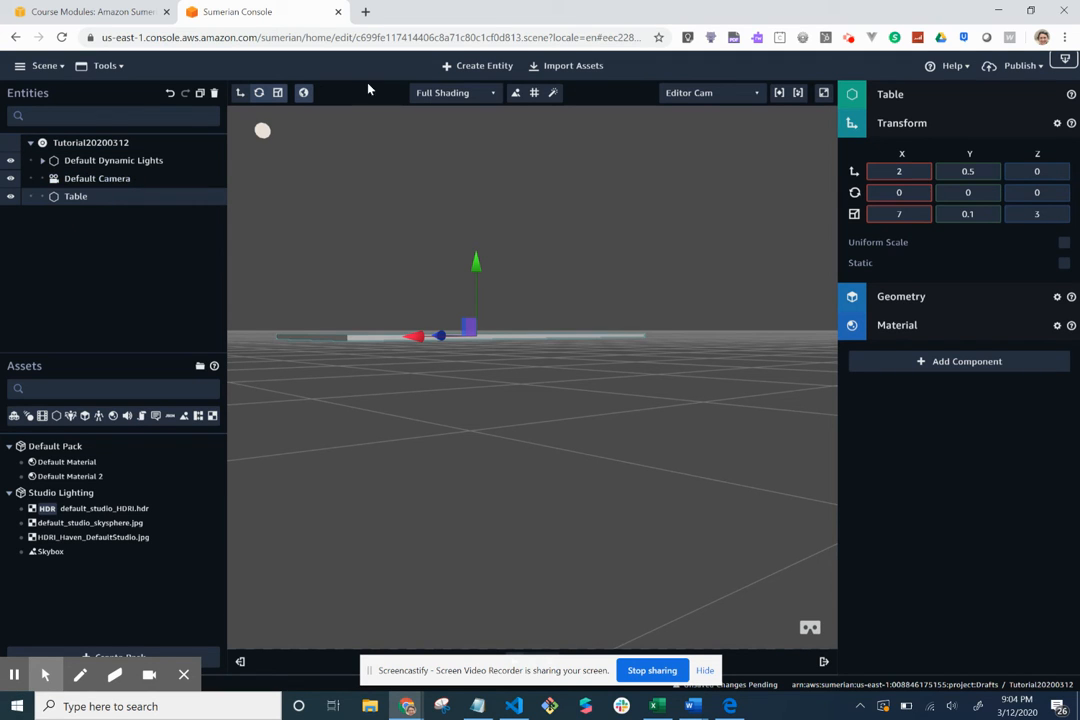
pyautogui.click(483, 67)
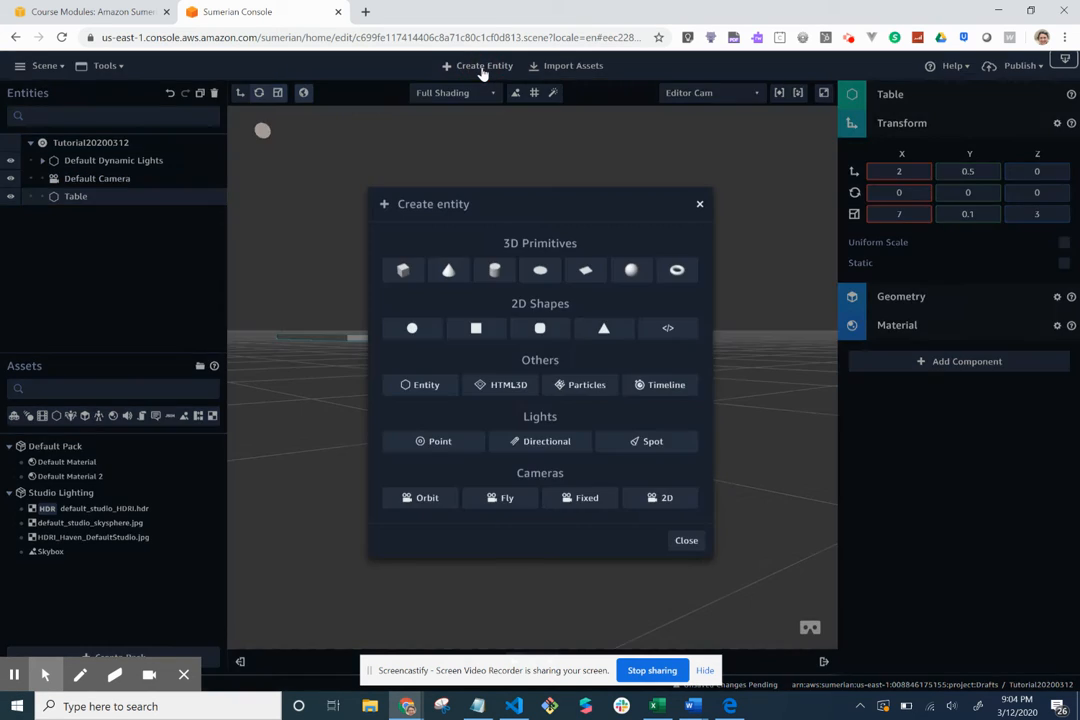
pyautogui.click(427, 387)
# Rename the new empty entity as Table Offset
pyautogui.click(85, 200)
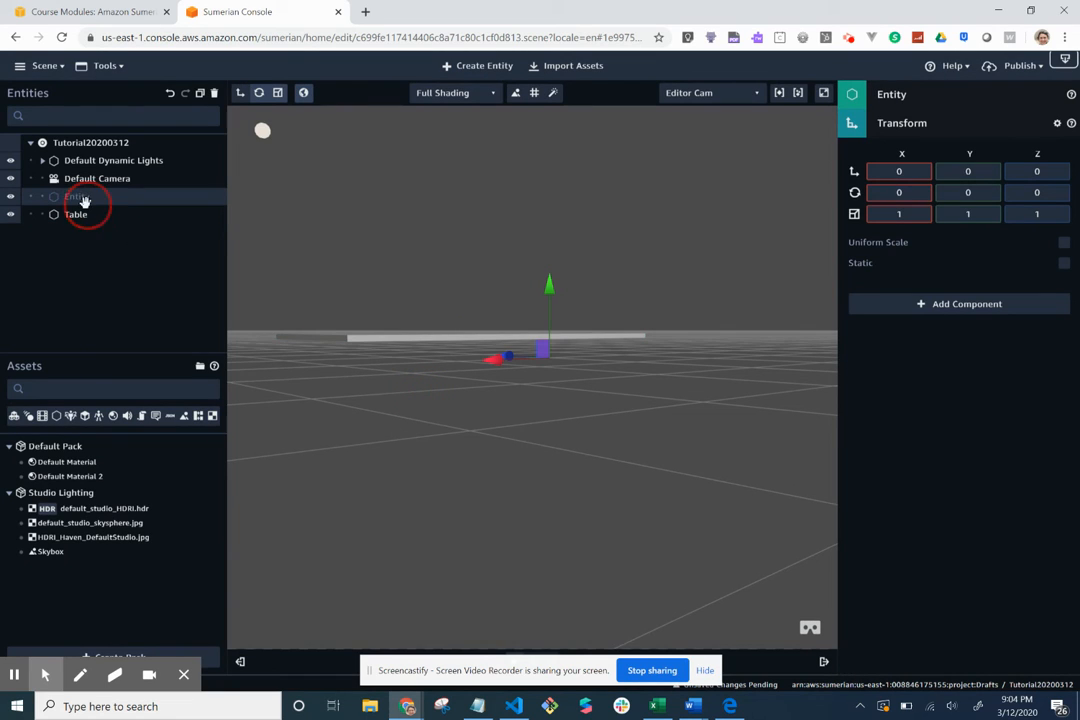
pyautogui.click(952, 102)
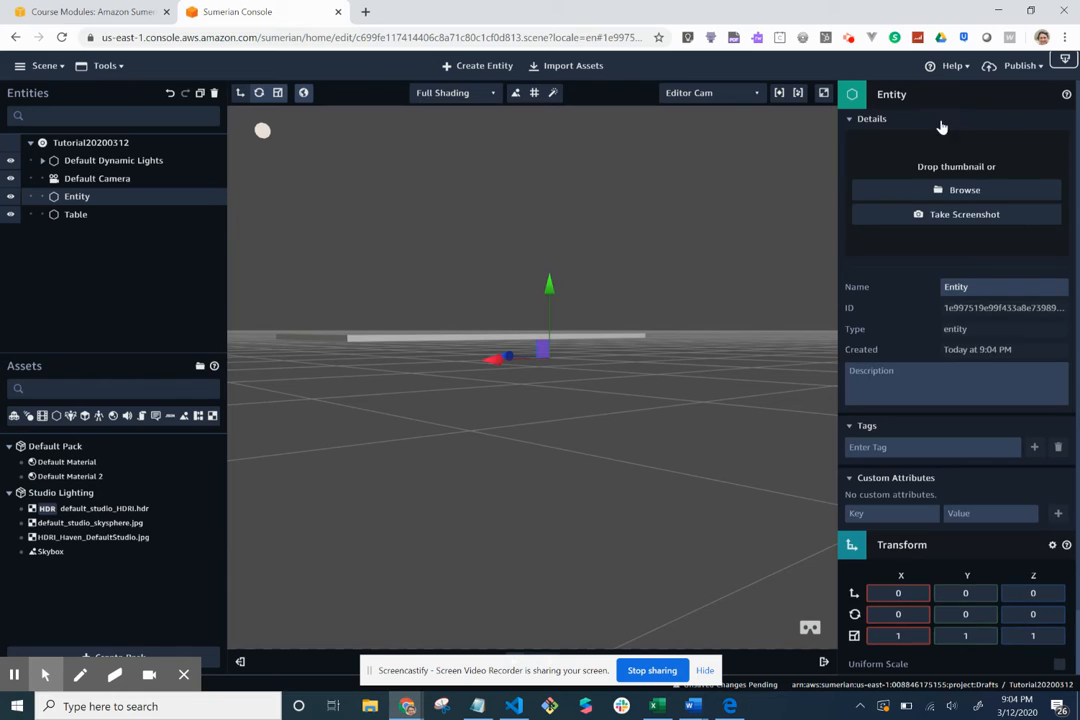
pyautogui.rightClick(975, 286)
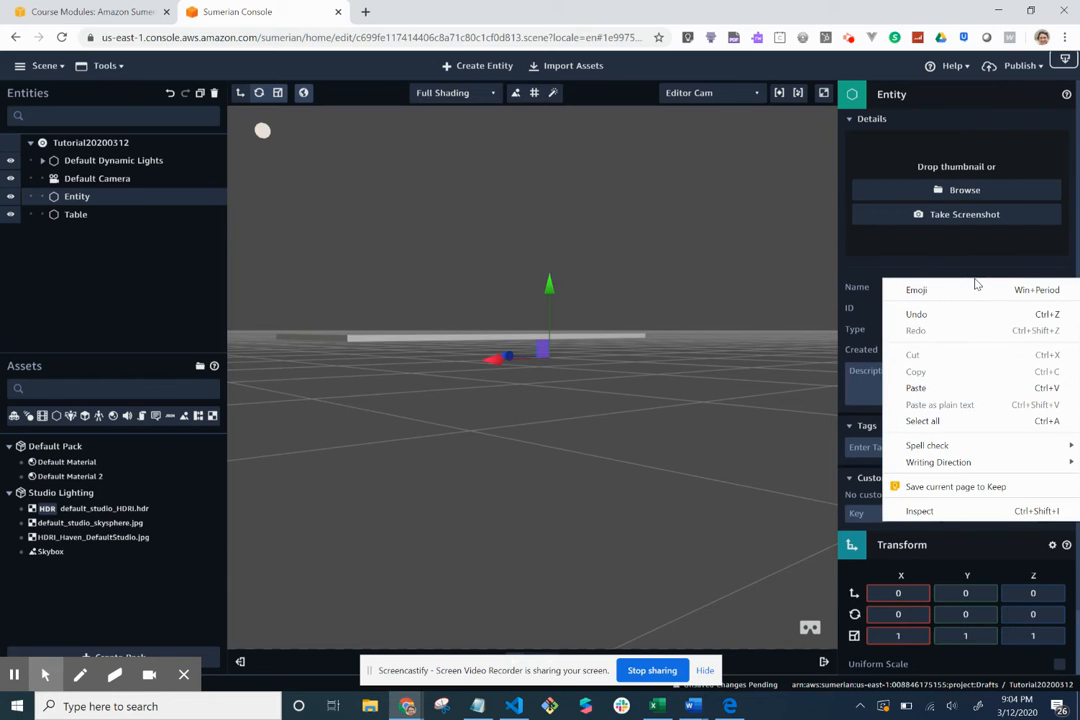
pyautogui.click(975, 286)
pyautogui.doubleClick(974, 286)
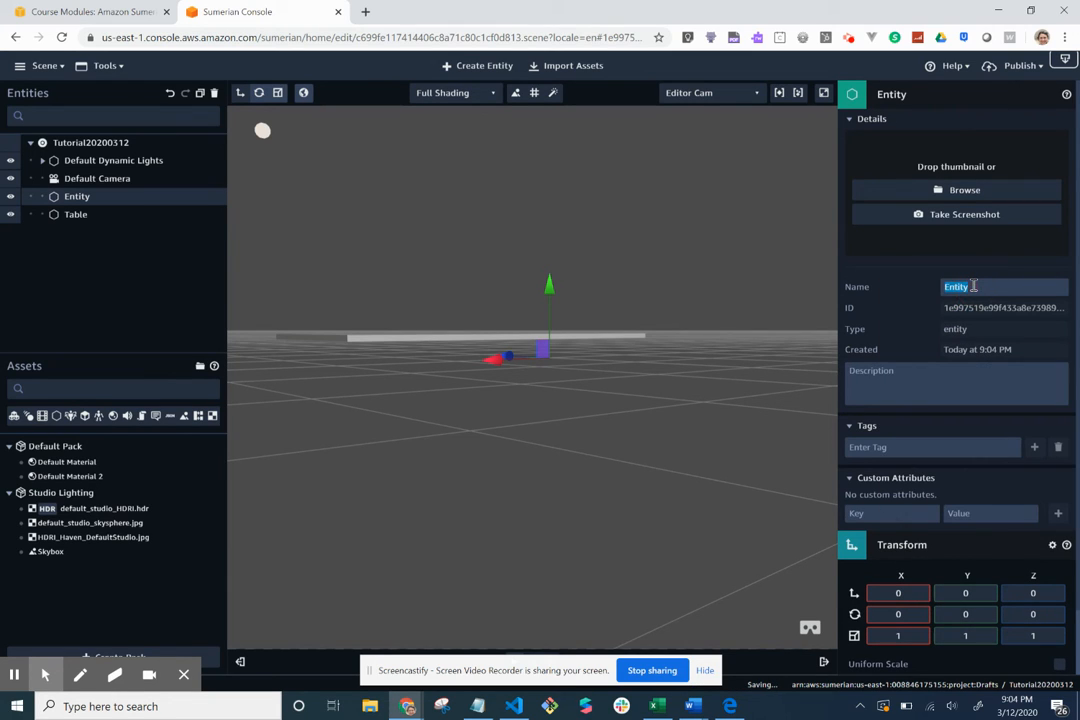
pyautogui.write('Table')
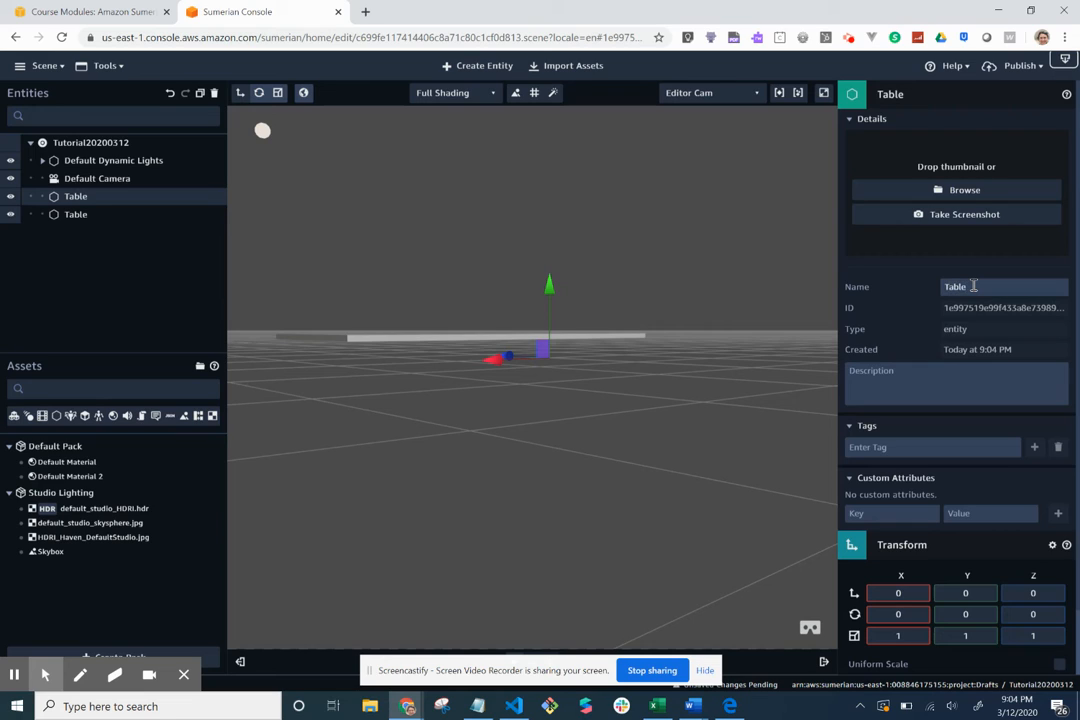
pyautogui.write(' Offset')
# Move the Table entity along X to a position of about 1.38
pyautogui.moveTo(295, 398); pyautogui.dragTo(701, 406)
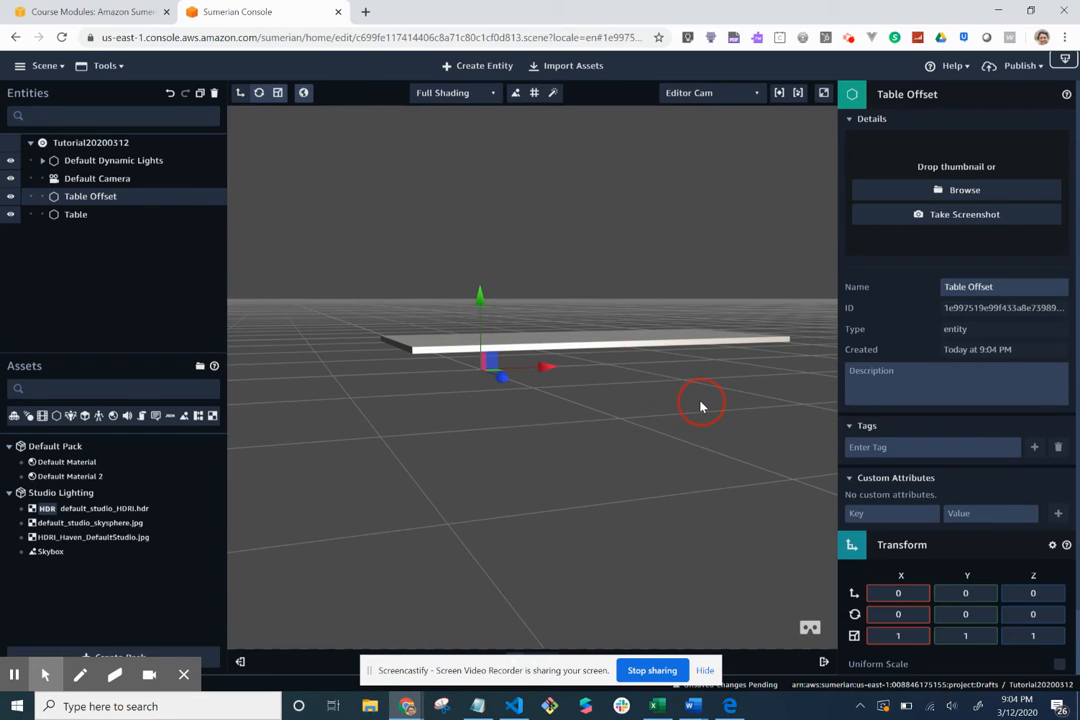
pyautogui.click(605, 349)
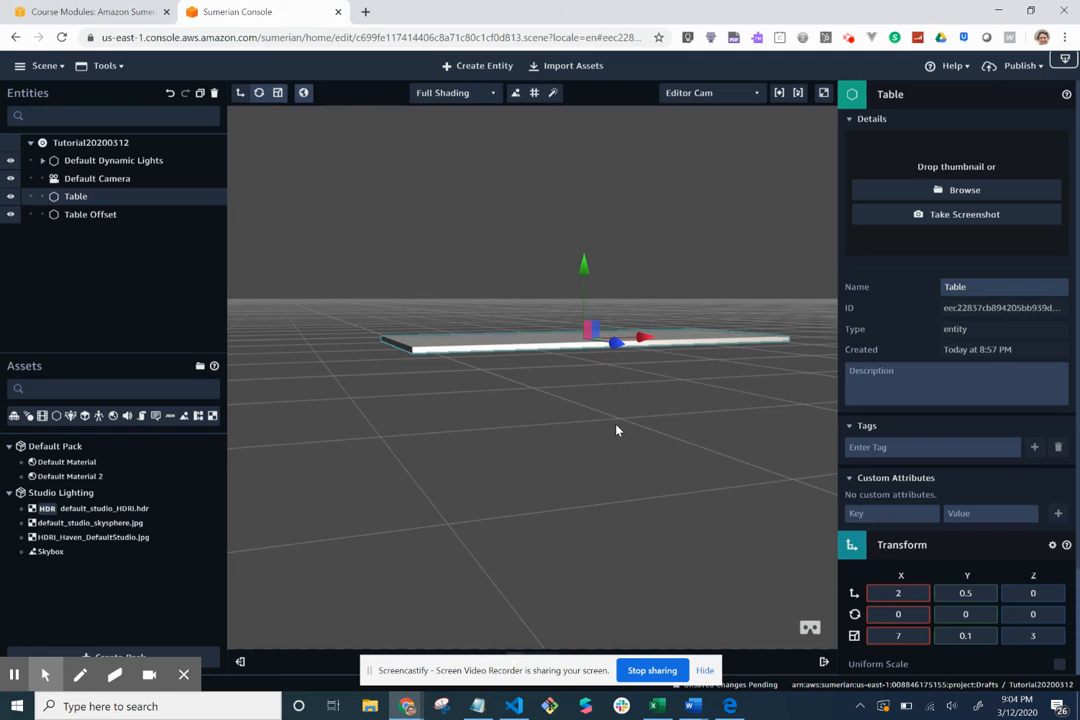
pyautogui.moveTo(616, 430); pyautogui.dragTo(593, 429)
pyautogui.moveTo(130, 198); pyautogui.dragTo(386, 243)
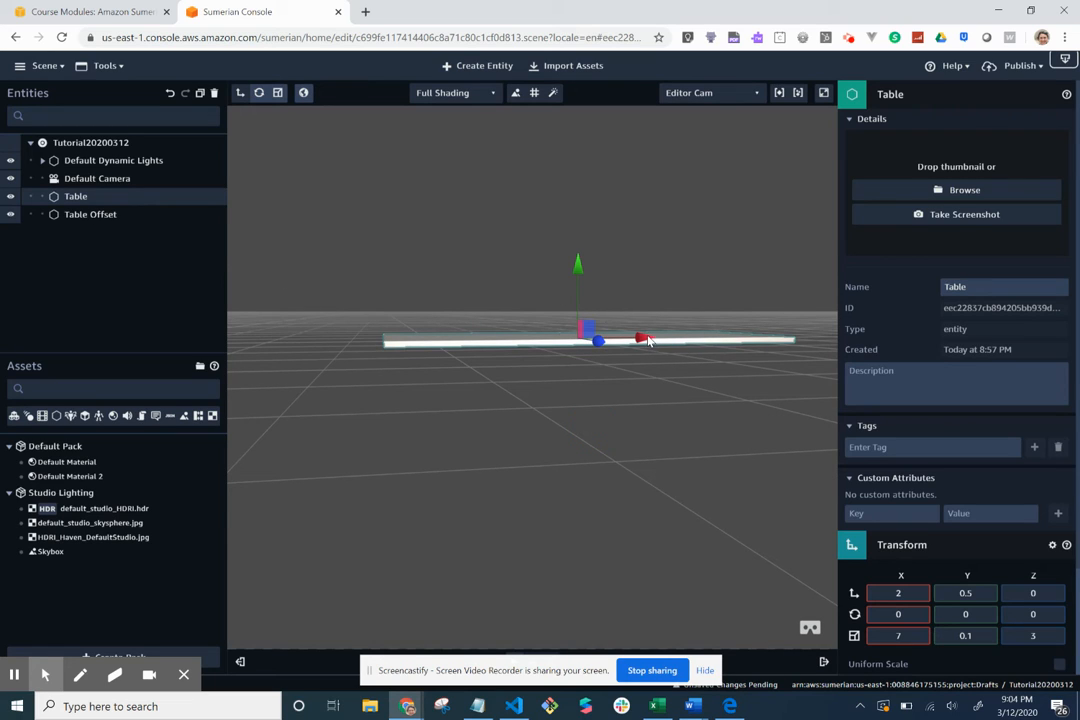
pyautogui.moveTo(648, 341); pyautogui.dragTo(617, 340)
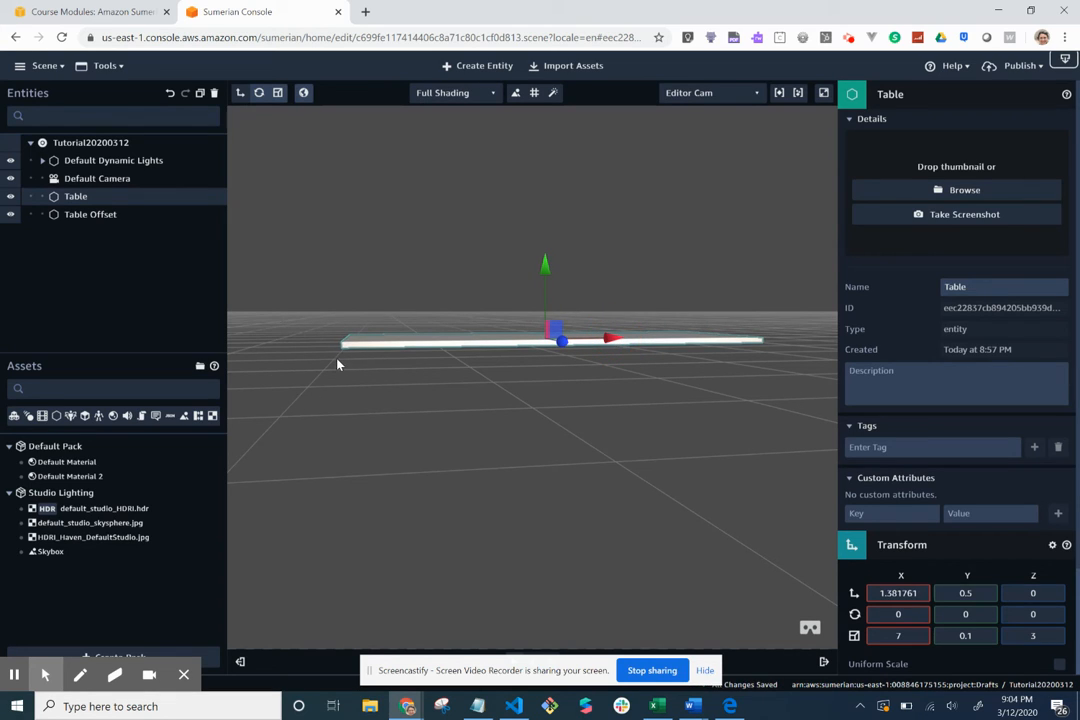
# Shift the Table entity further along the X axis to about 1.17
pyautogui.click(397, 389)
pyautogui.moveTo(397, 389); pyautogui.dragTo(400, 391)
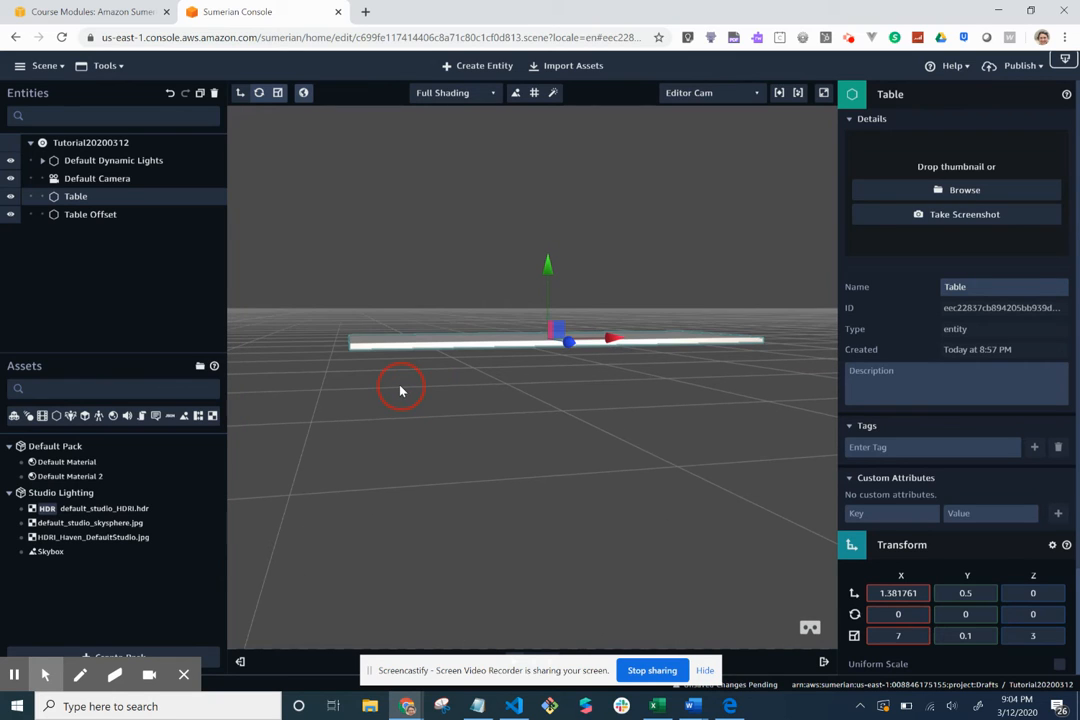
pyautogui.click(608, 337)
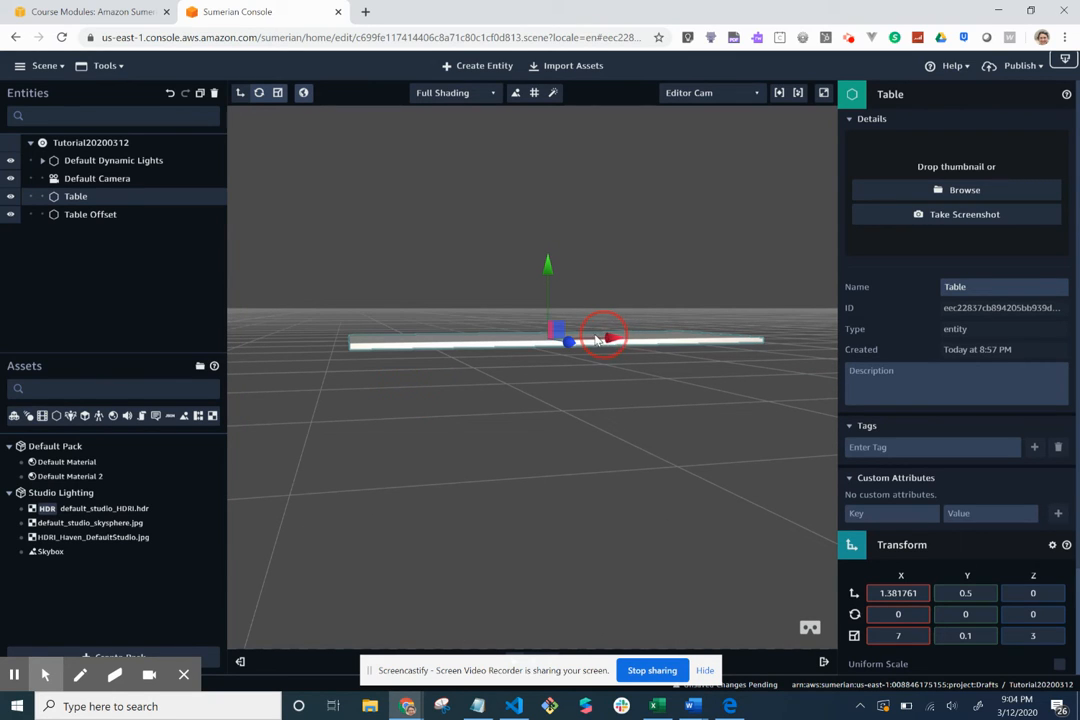
pyautogui.click(629, 335)
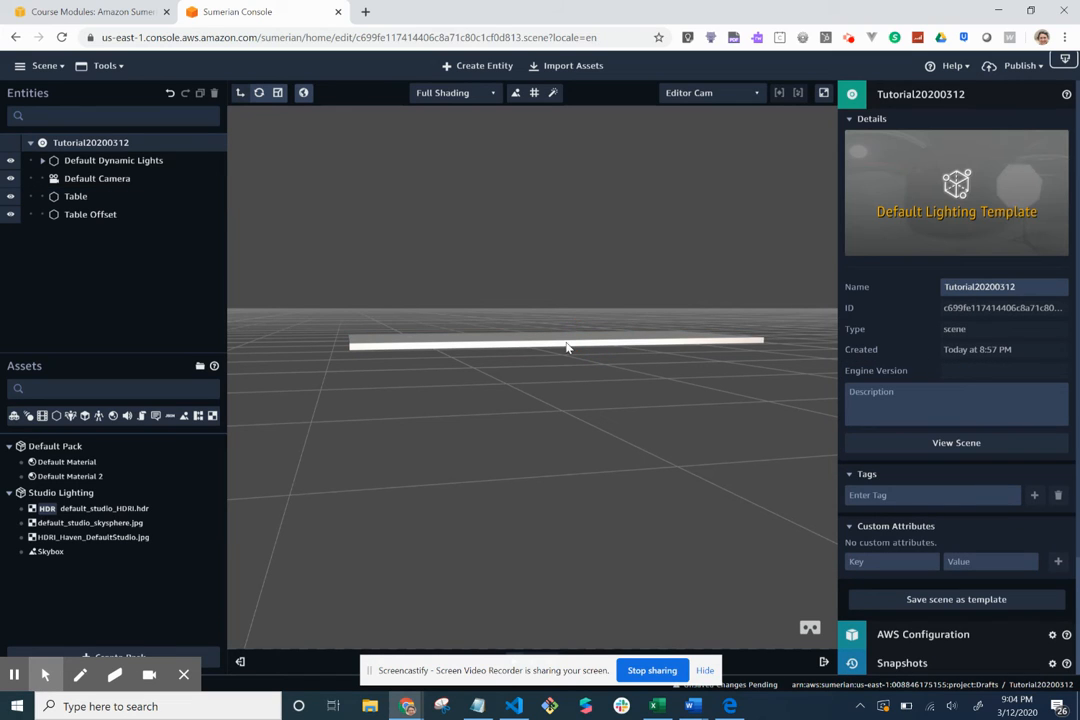
pyautogui.click(80, 196)
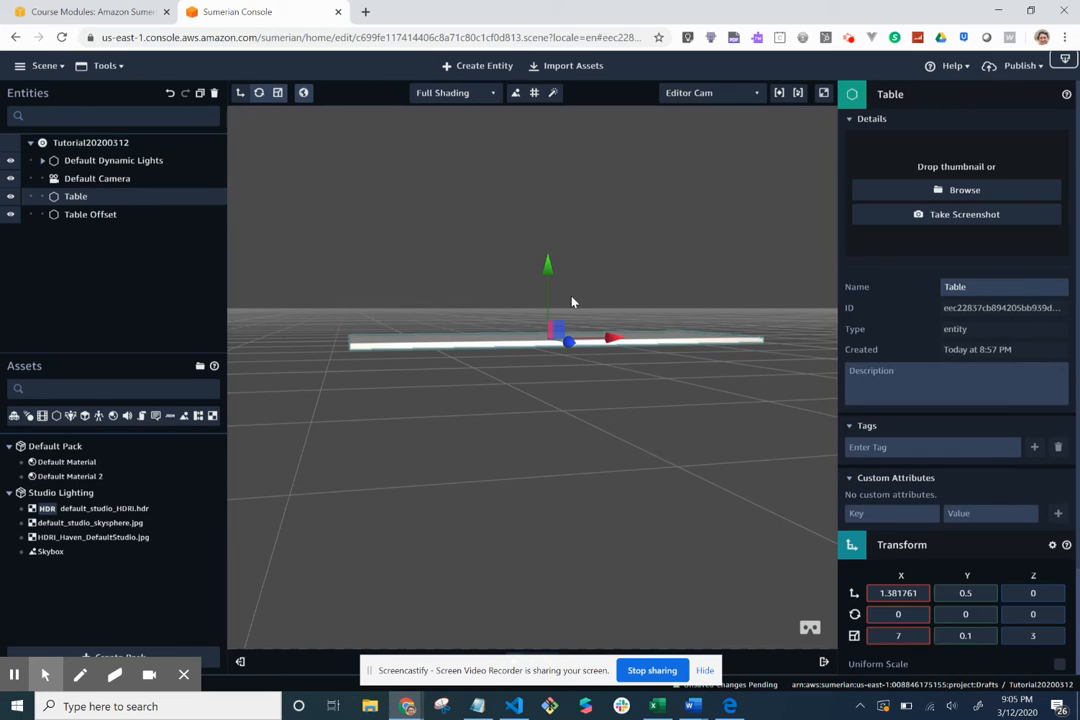
pyautogui.moveTo(606, 338); pyautogui.dragTo(601, 343)
pyautogui.click(546, 386)
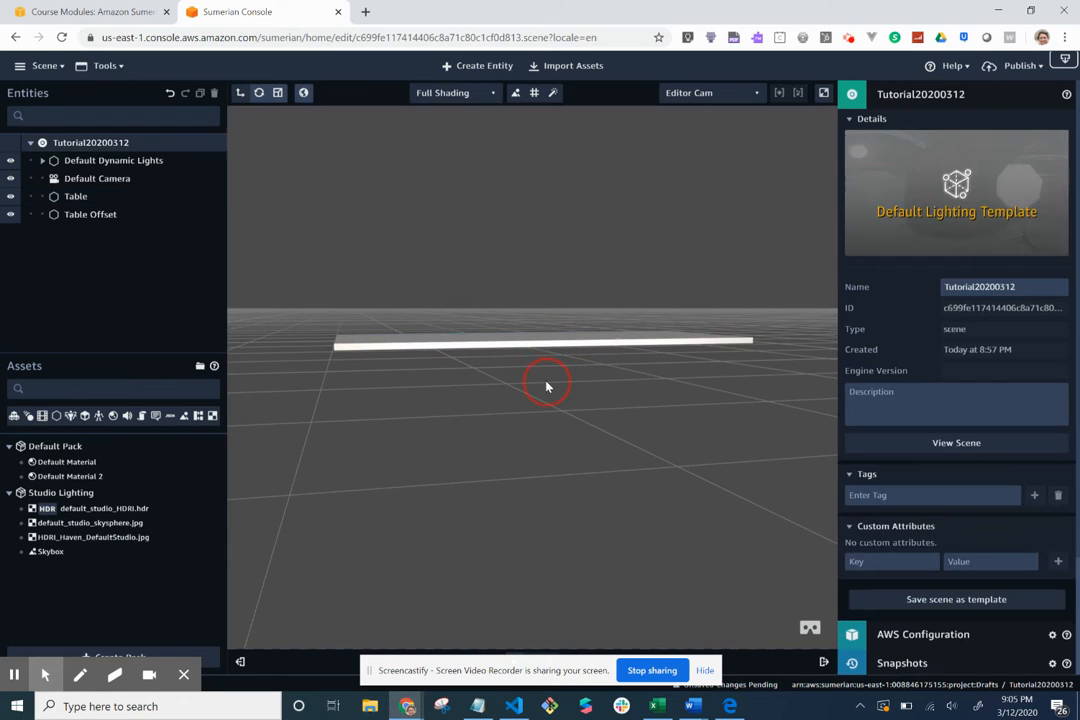
# Nudge the Table entity along X to about 0.93 and deselect it
pyautogui.moveTo(546, 386)
pyautogui.mouseDown()
pyautogui.moveTo(562, 393)
pyautogui.moveTo(552, 386)
pyautogui.mouseUp()
pyautogui.click(636, 338)
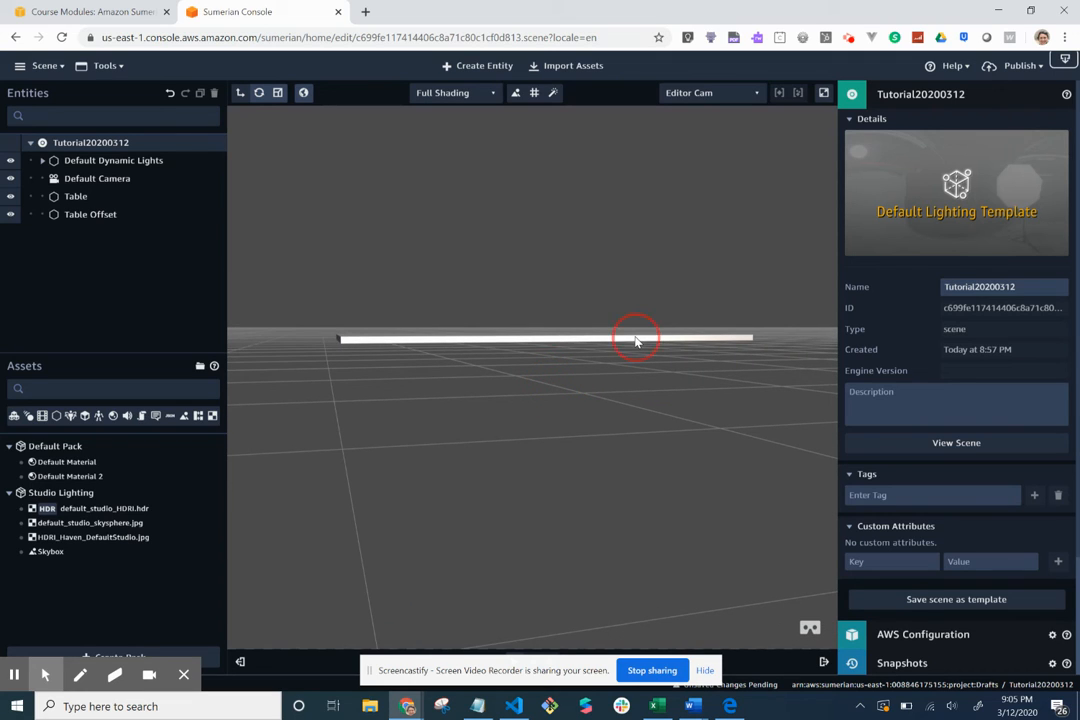
pyautogui.click(506, 333)
pyautogui.click(478, 341)
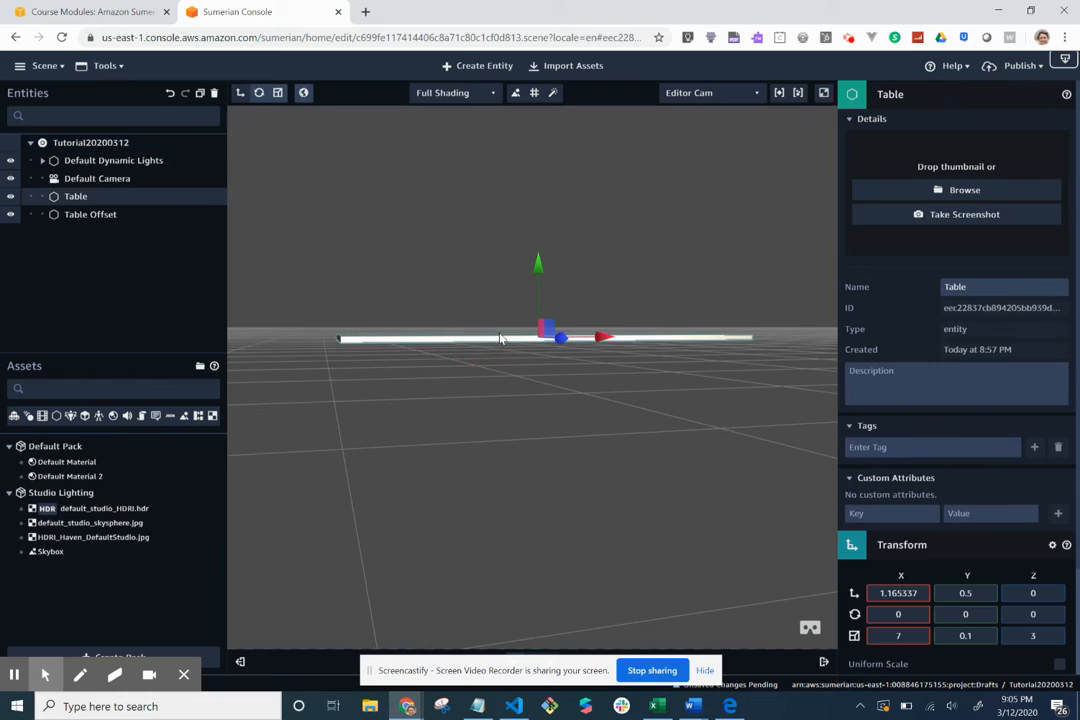
pyautogui.click(603, 339)
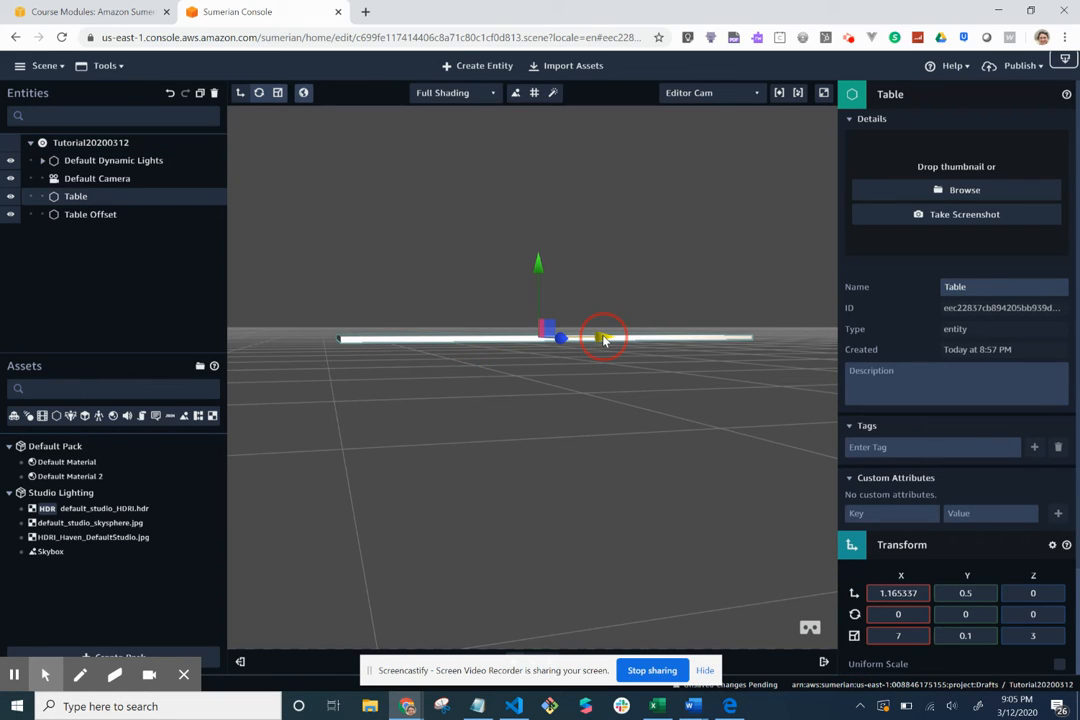
pyautogui.moveTo(603, 339); pyautogui.dragTo(591, 340)
pyautogui.click(598, 391)
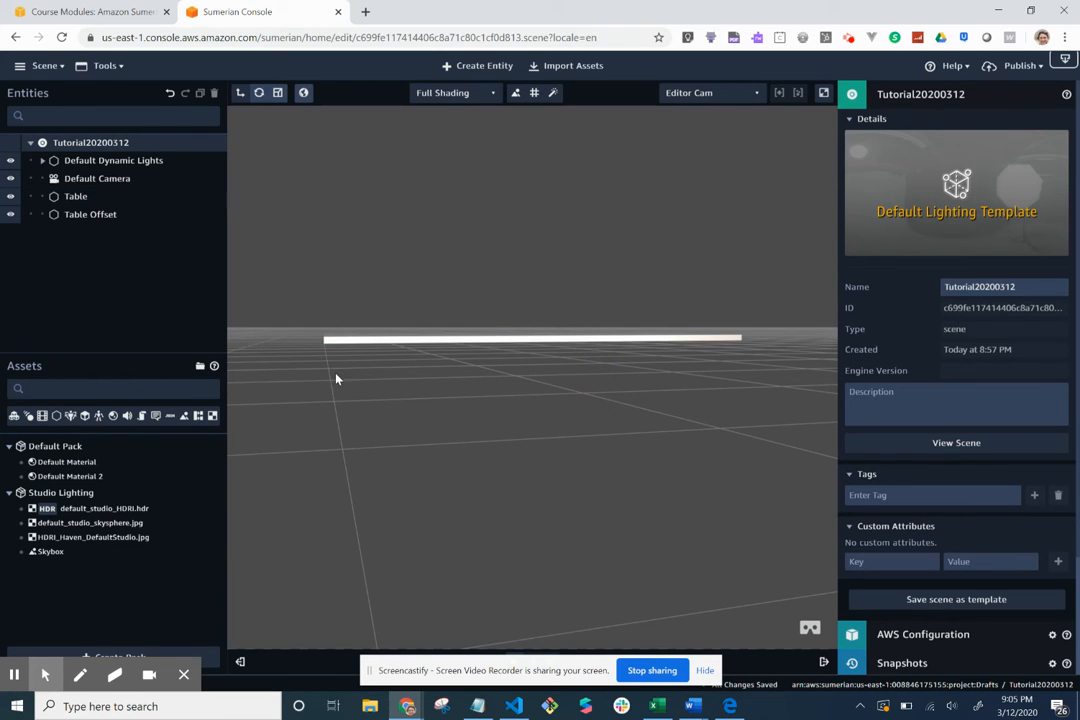
# Reposition the Table Offset entity at about -0.7 in Y and -0.3 in Z, after trying about -4.47 in Z
pyautogui.moveTo(375, 393); pyautogui.dragTo(378, 423)
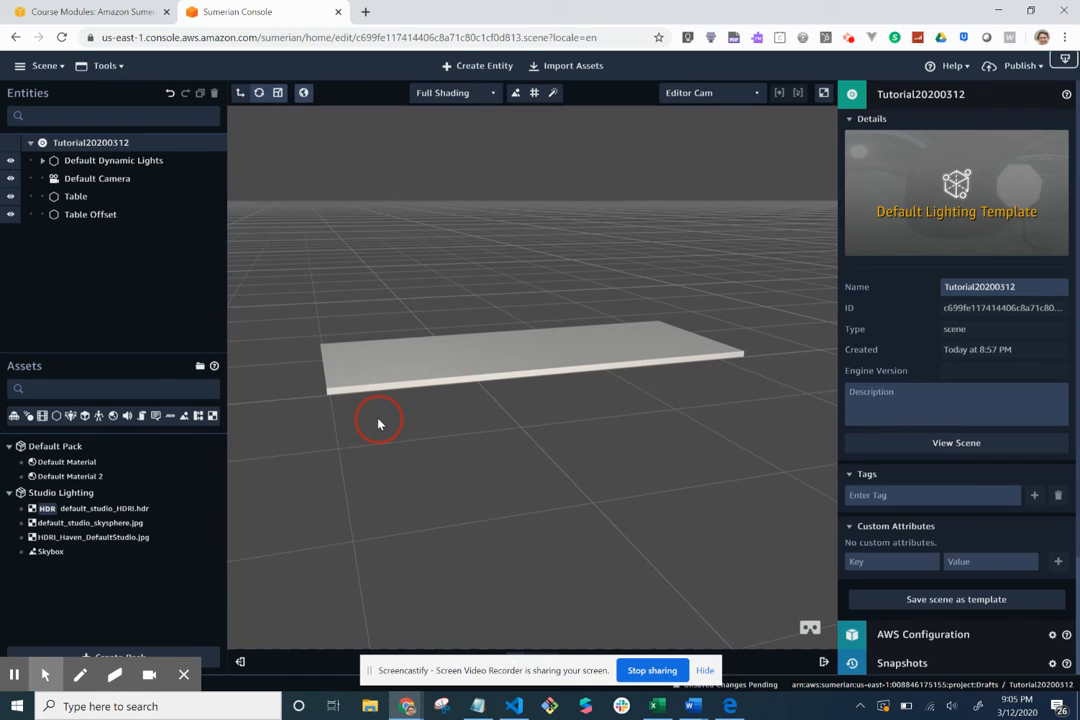
pyautogui.click(100, 216)
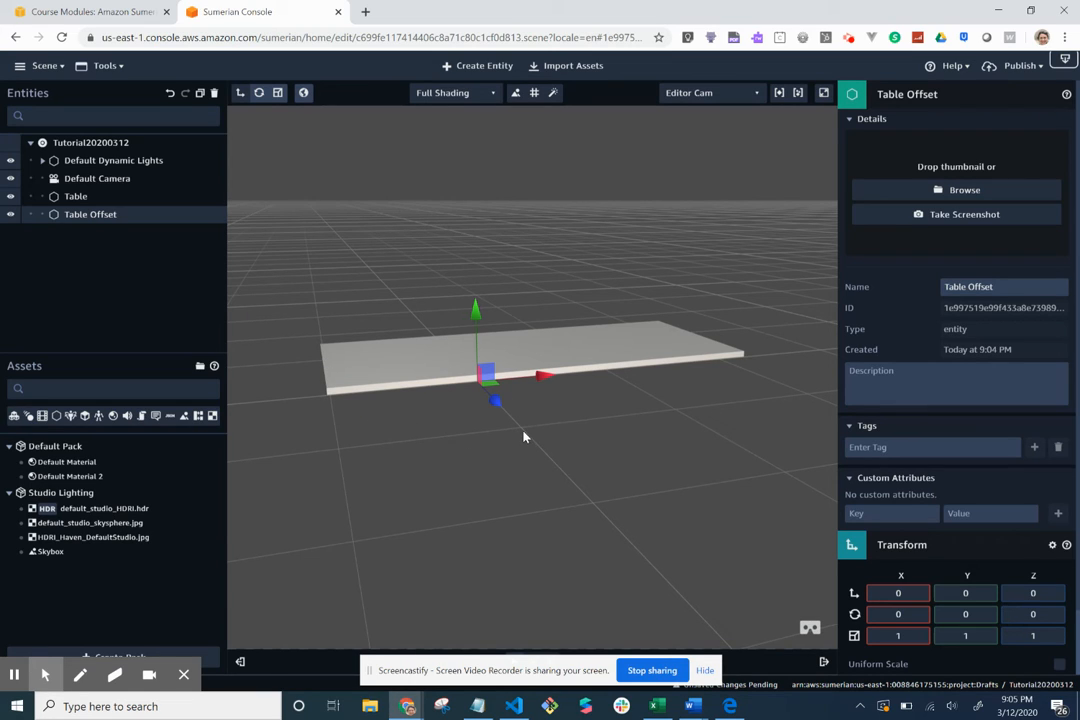
pyautogui.moveTo(523, 436); pyautogui.dragTo(446, 360)
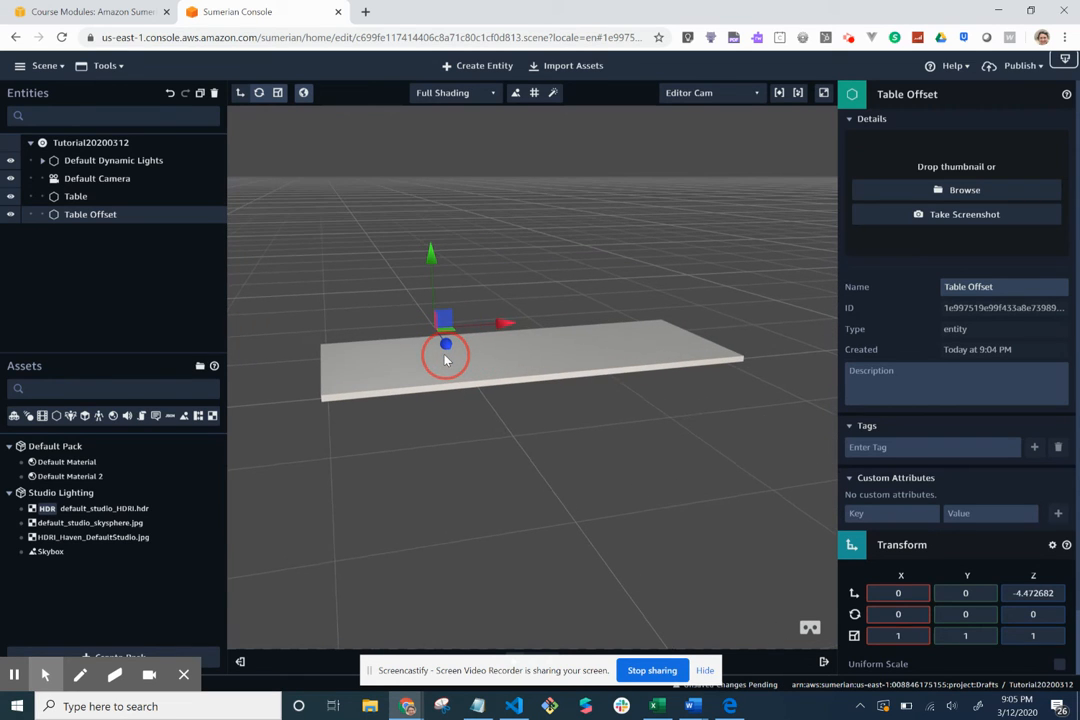
pyautogui.moveTo(436, 317); pyautogui.dragTo(446, 453)
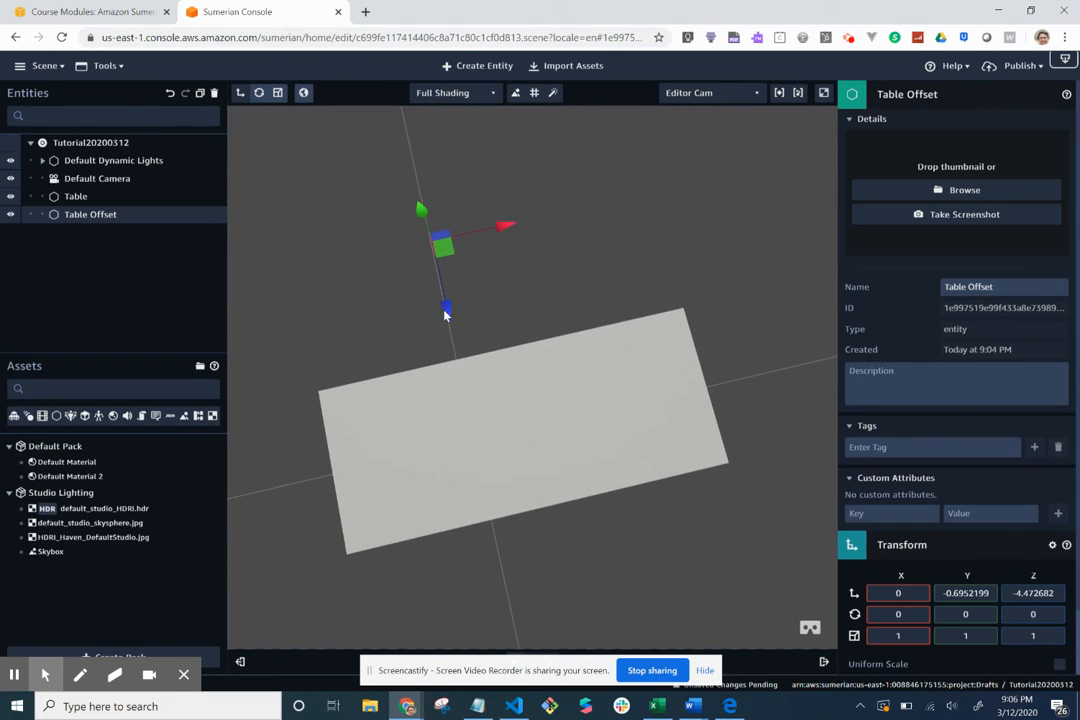
pyautogui.moveTo(447, 310); pyautogui.dragTo(490, 505)
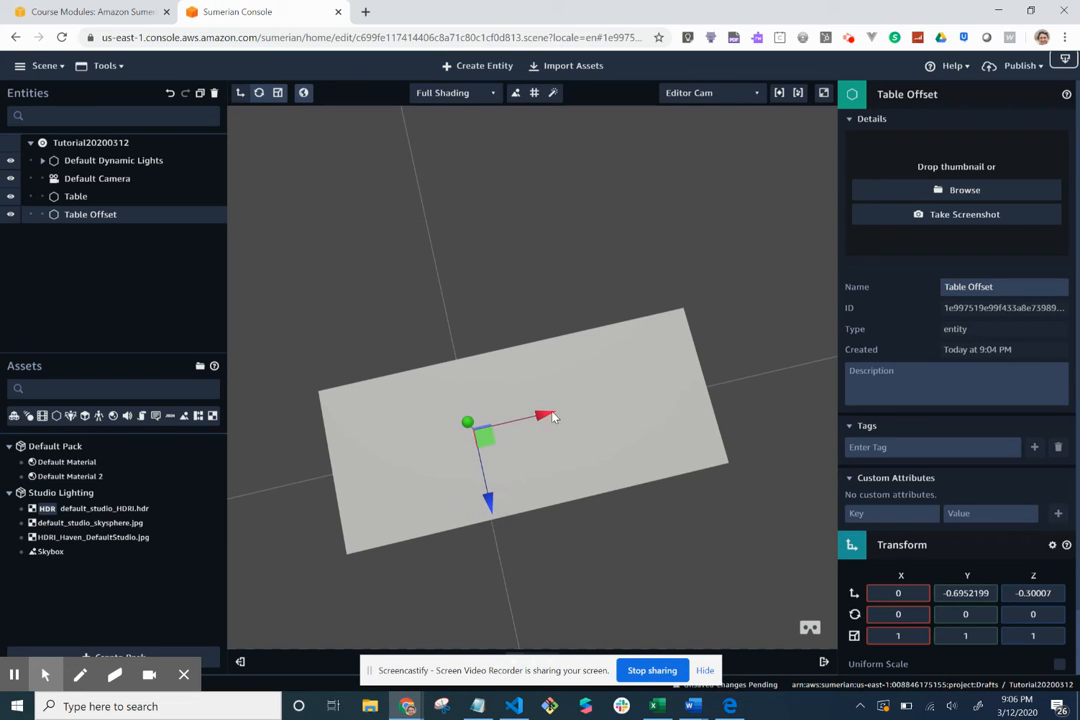
# Move the Table Offset entity along X to about -2.85, at the short edge of the tabletop
pyautogui.click(536, 423)
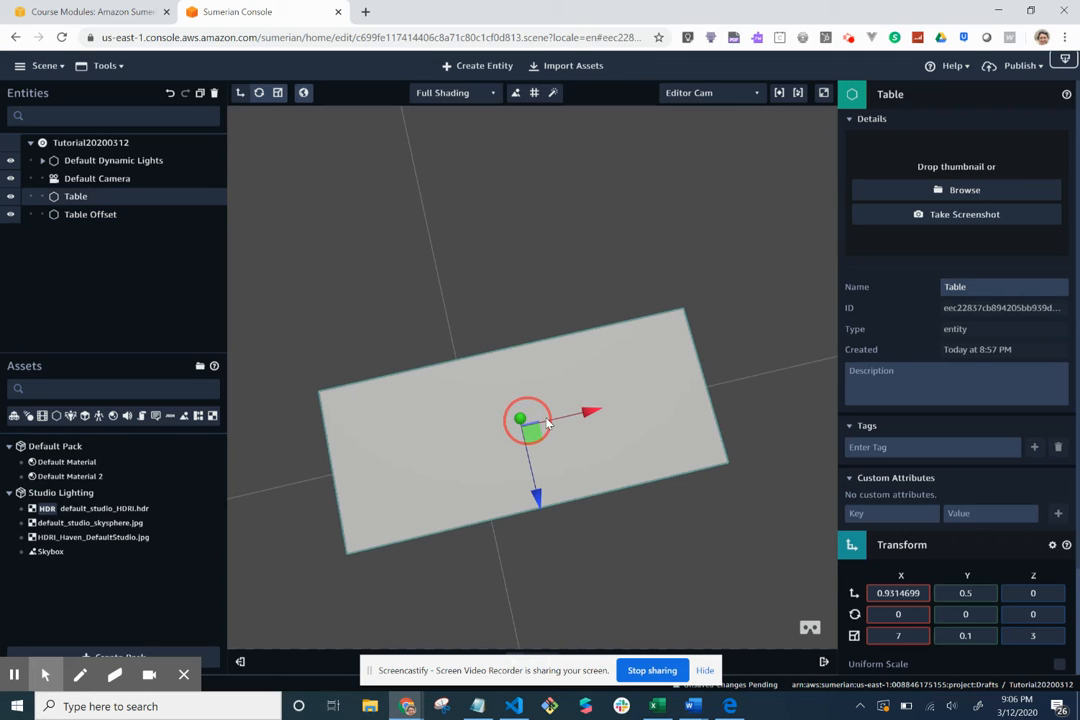
pyautogui.hotkey('ctrl', 'z')
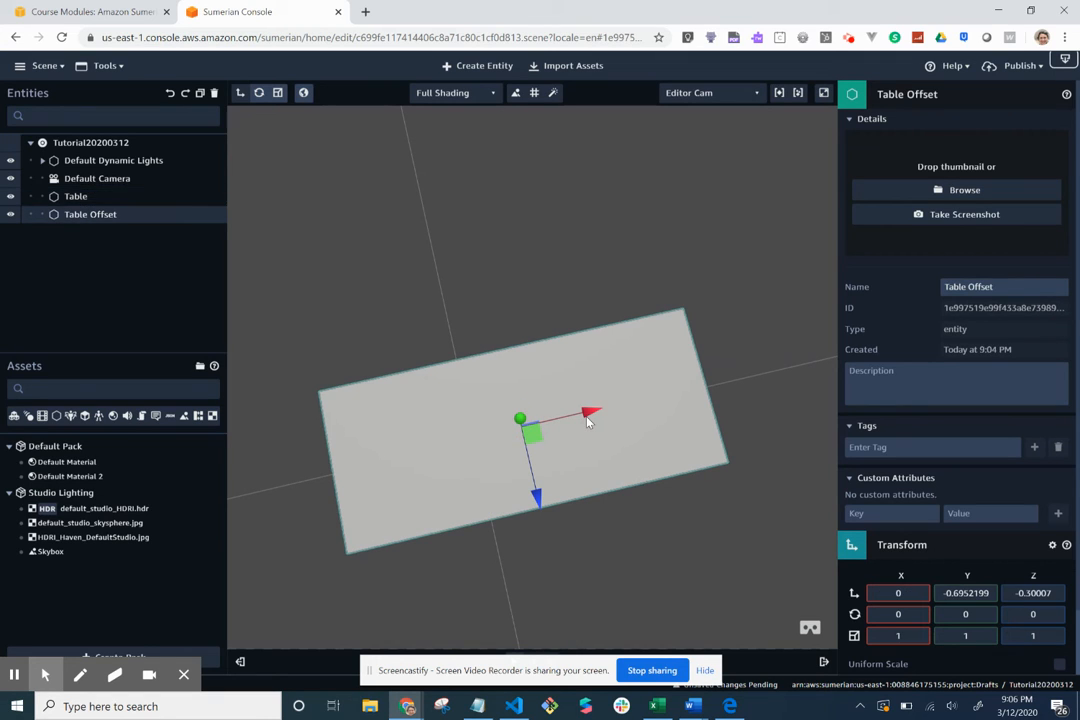
pyautogui.click(546, 416)
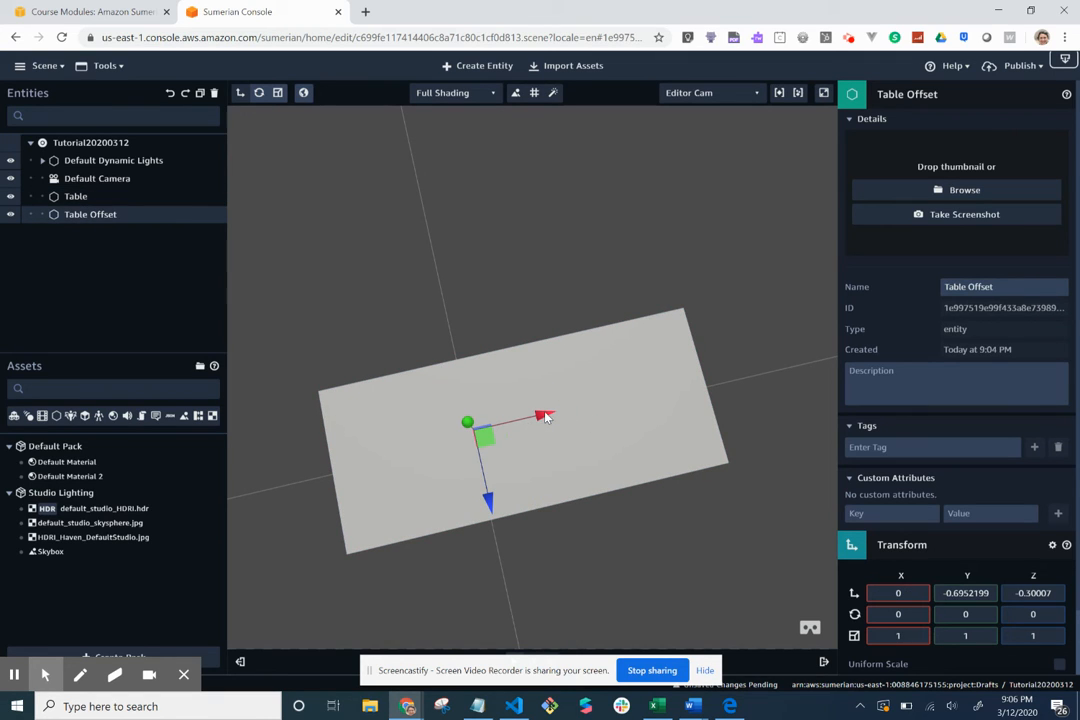
pyautogui.moveTo(545, 415); pyautogui.dragTo(410, 452)
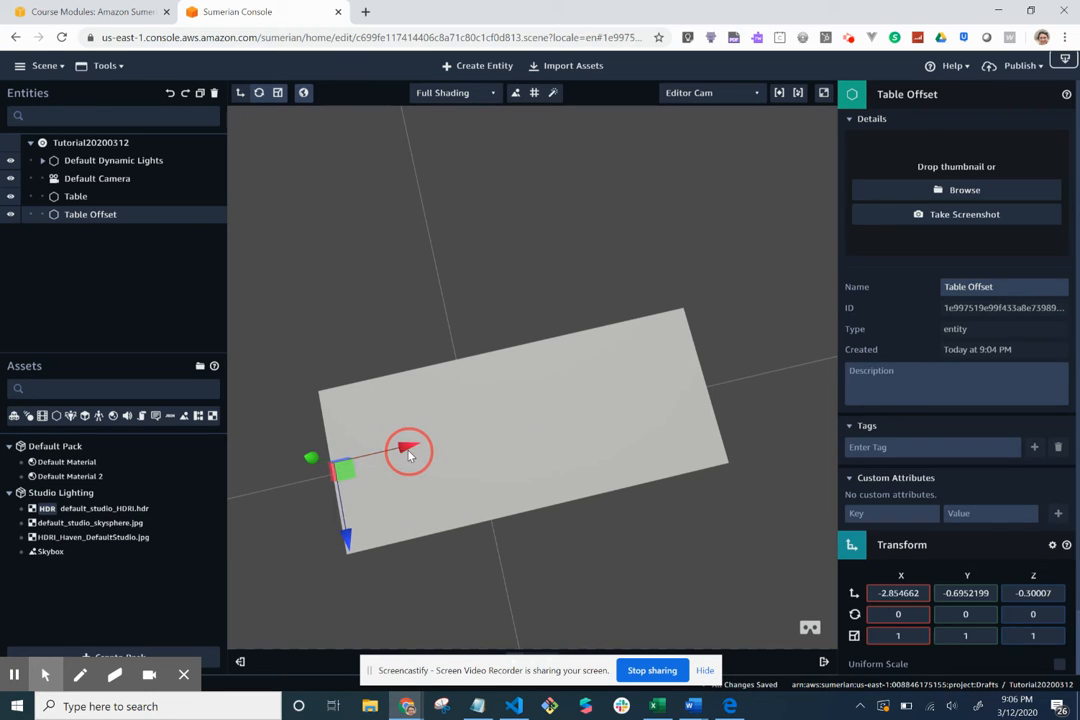
# Raise the Table Offset entity to a Y position of about 0.41, near the tabletop's height
pyautogui.moveTo(410, 452); pyautogui.dragTo(407, 280, button='right')
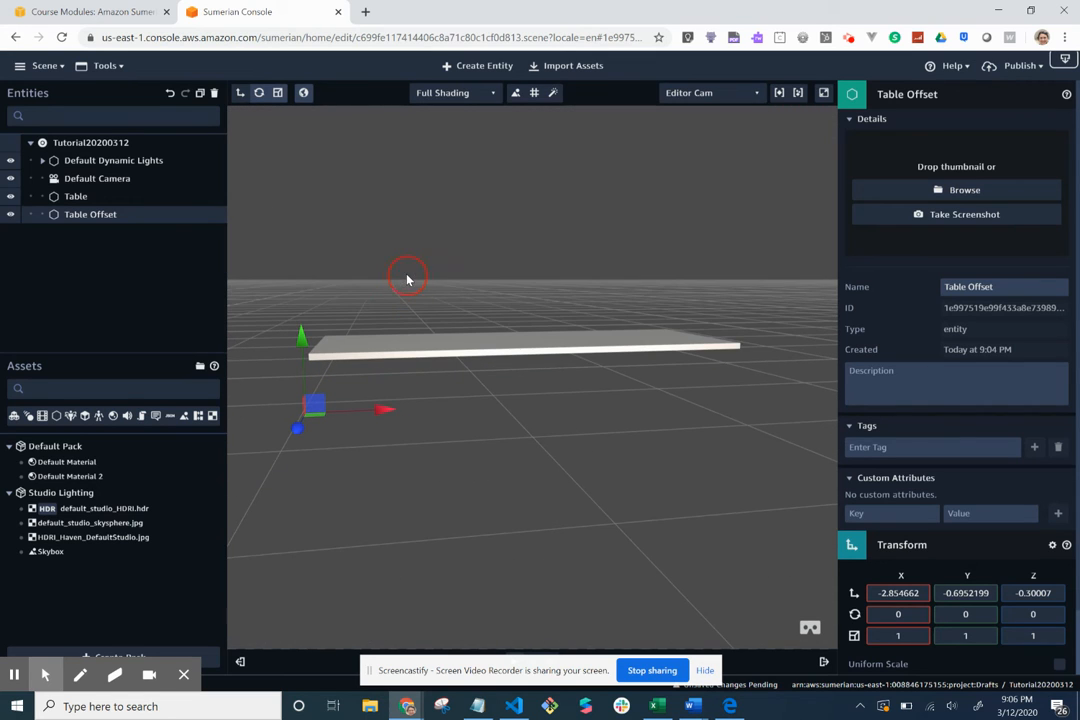
pyautogui.click(305, 344)
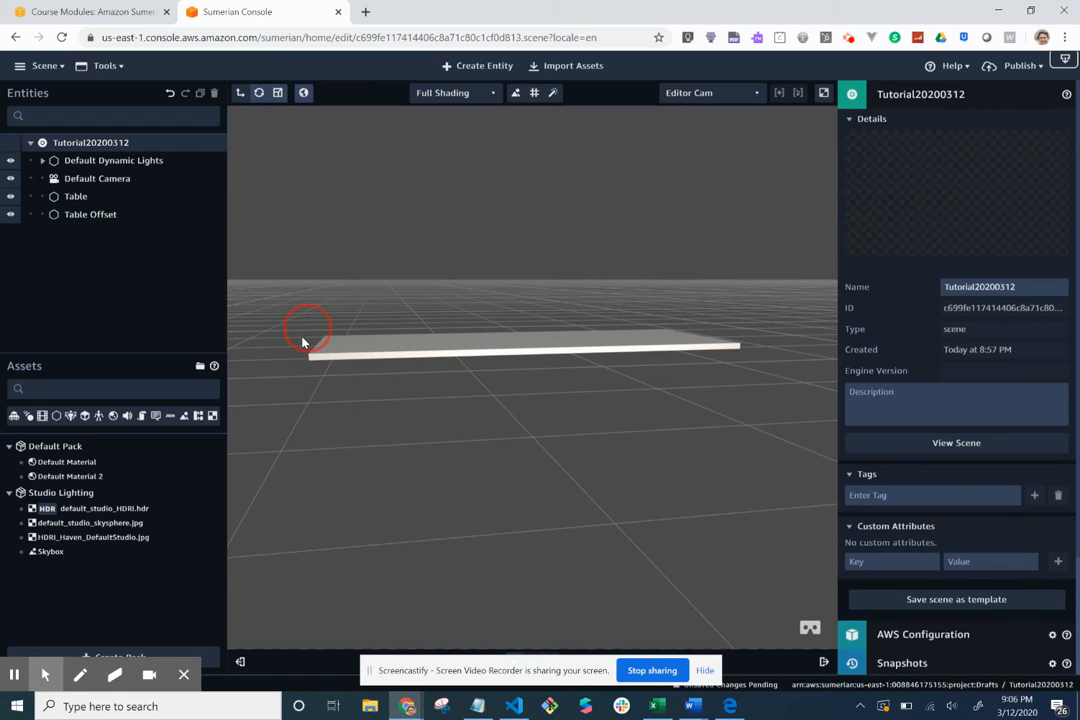
pyautogui.click(72, 222)
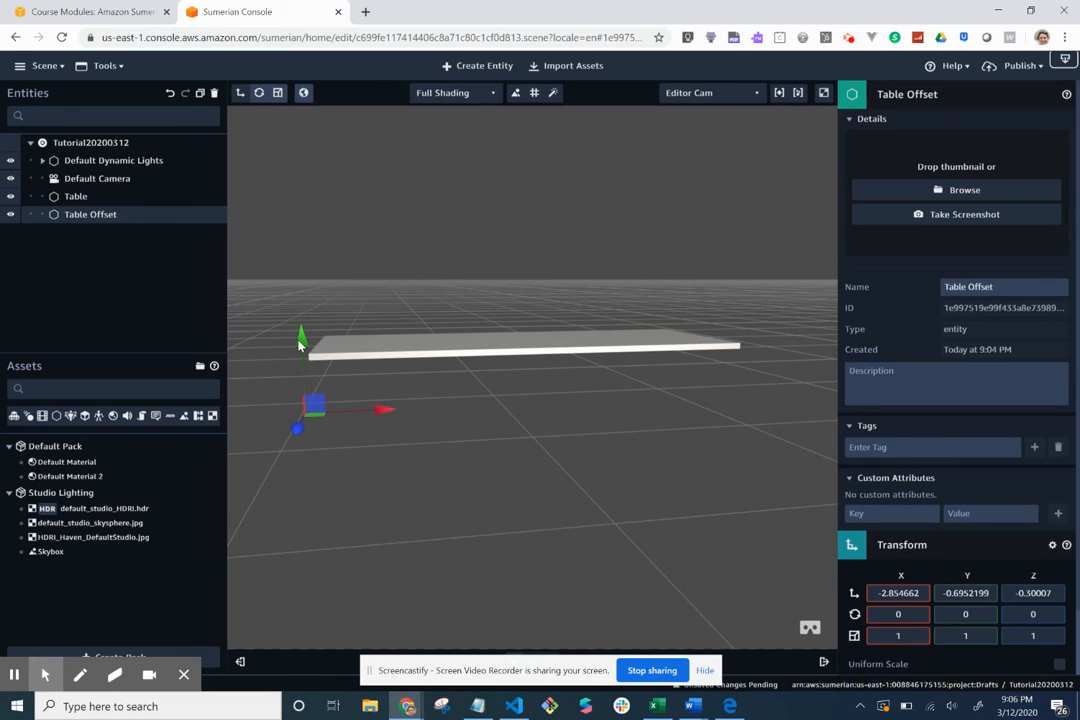
pyautogui.moveTo(301, 345); pyautogui.dragTo(306, 280)
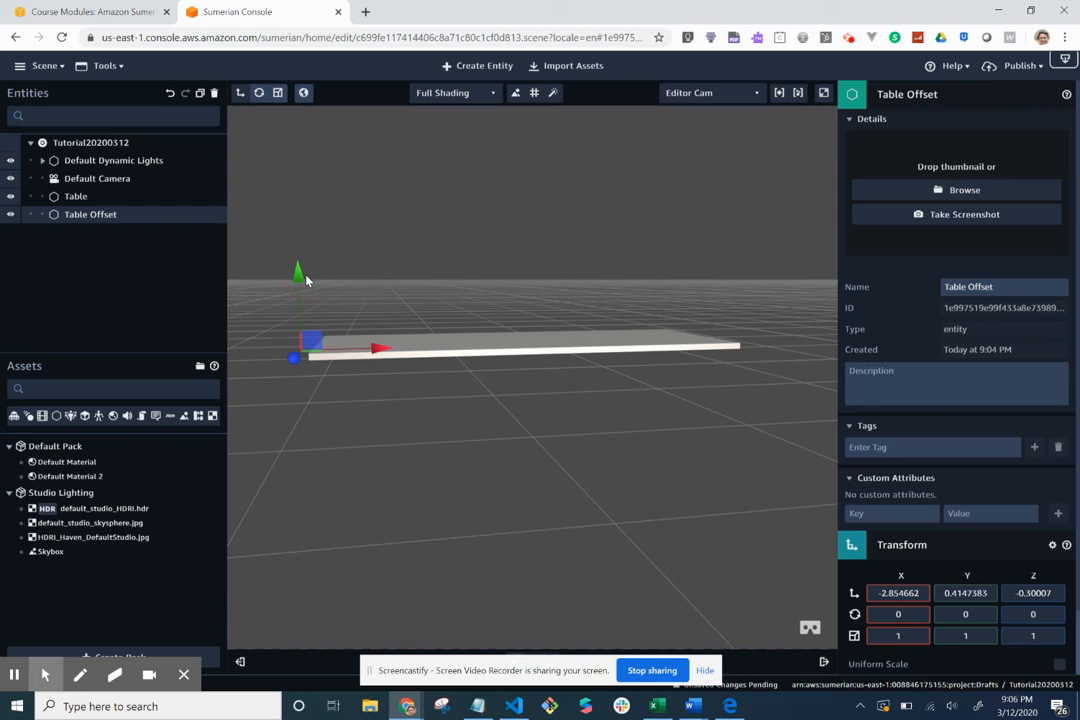
# Fine-tune the Table Offset entity's X position to about -2.70 and deselect it
pyautogui.moveTo(378, 348); pyautogui.dragTo(391, 350)
pyautogui.click(382, 348)
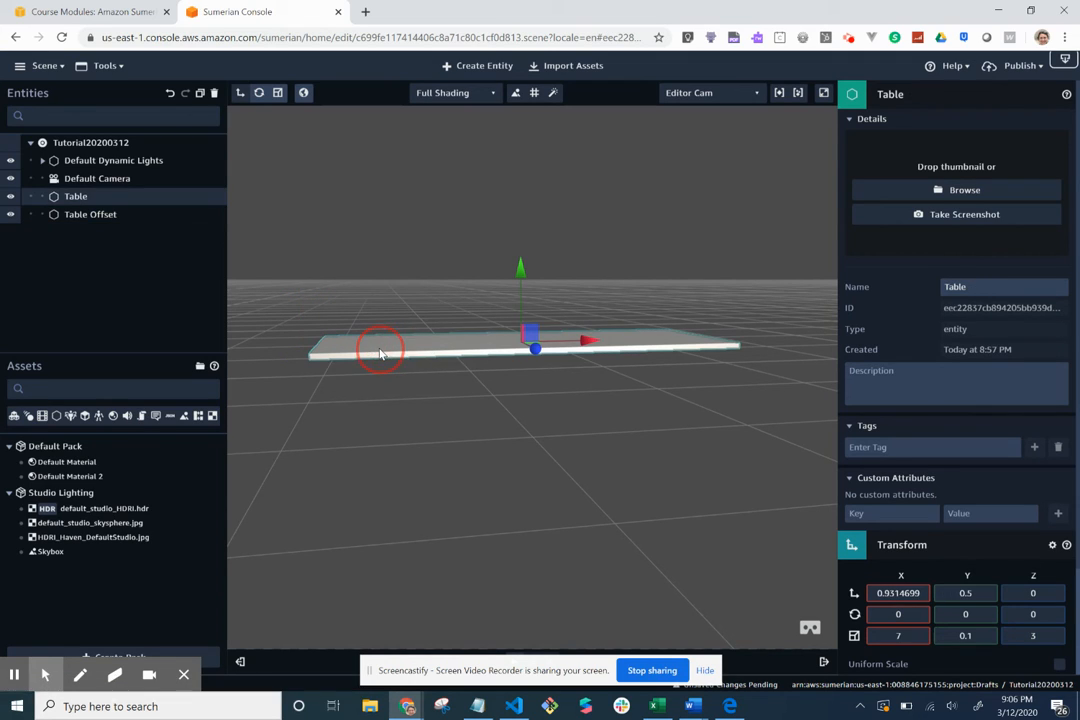
pyautogui.click(140, 228)
pyautogui.click(100, 220)
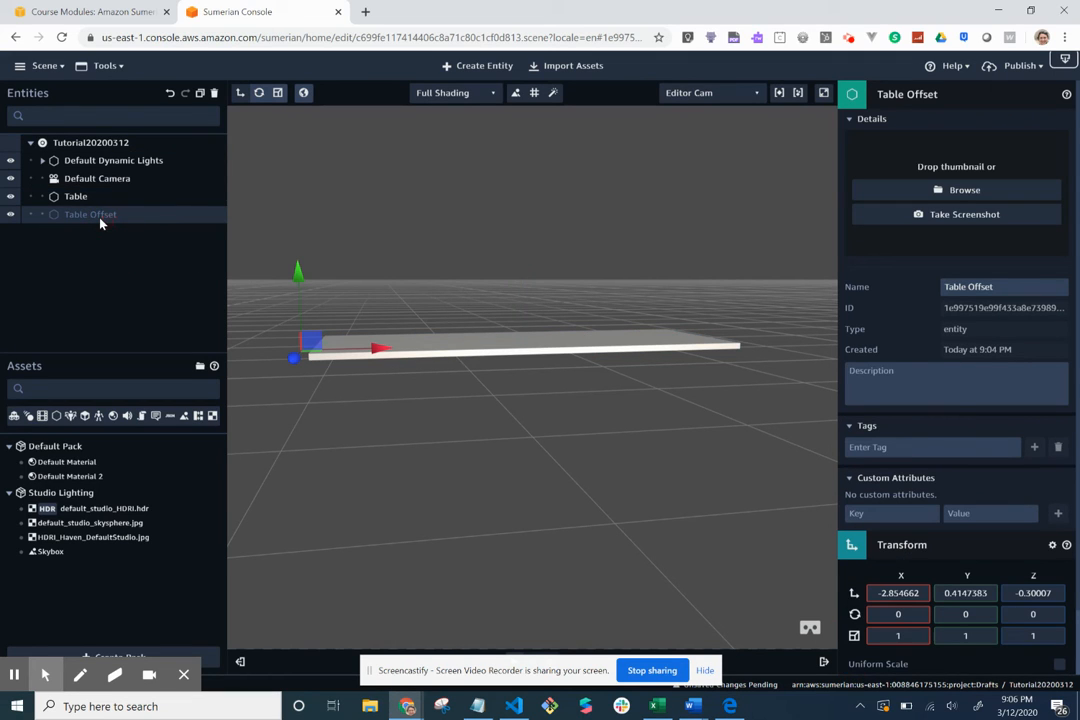
pyautogui.moveTo(383, 353); pyautogui.dragTo(389, 352)
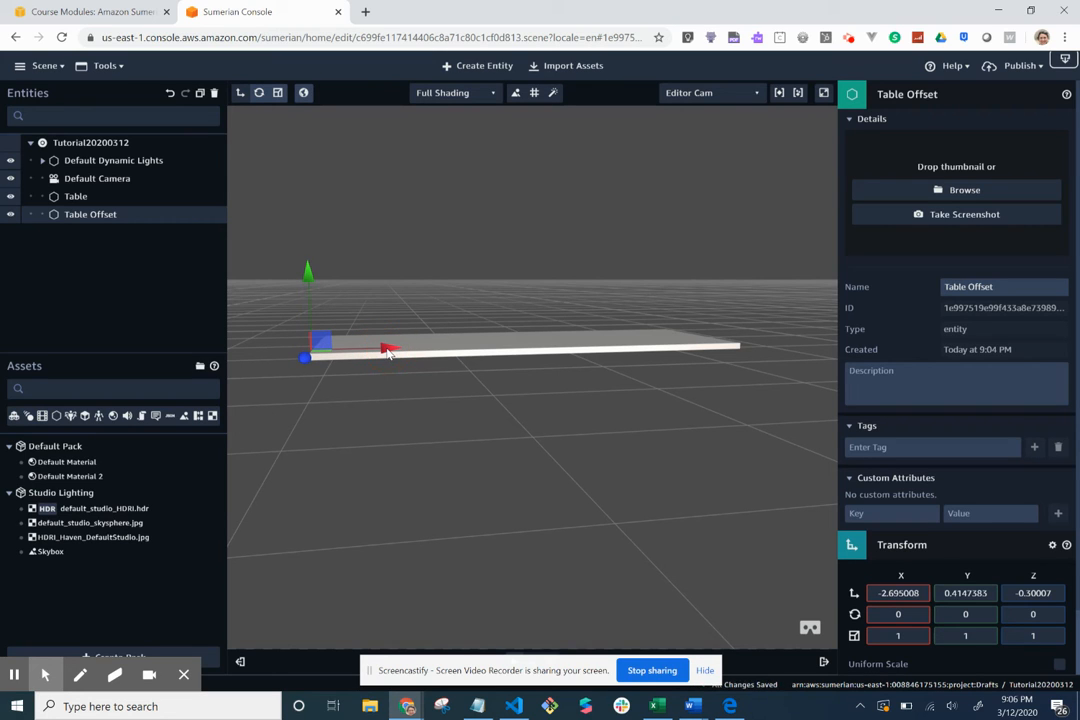
pyautogui.click(397, 391)
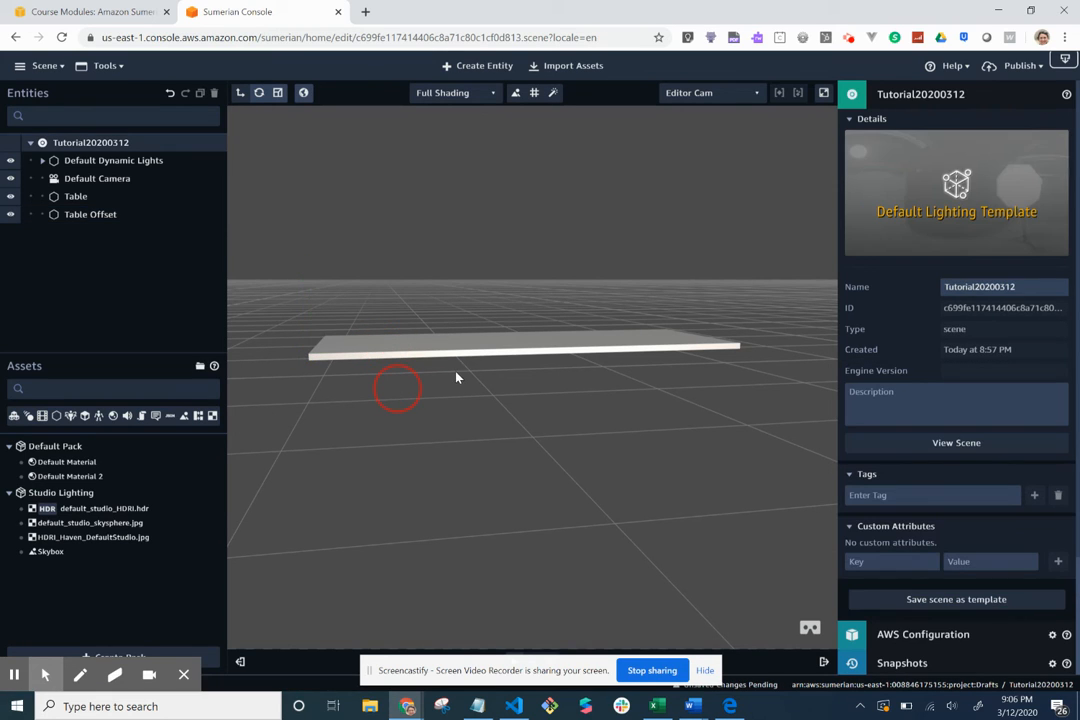
# Make the Table entity a child of the Table Offset entity in the scene hierarchy
pyautogui.moveTo(451, 375); pyautogui.dragTo(285, 294)
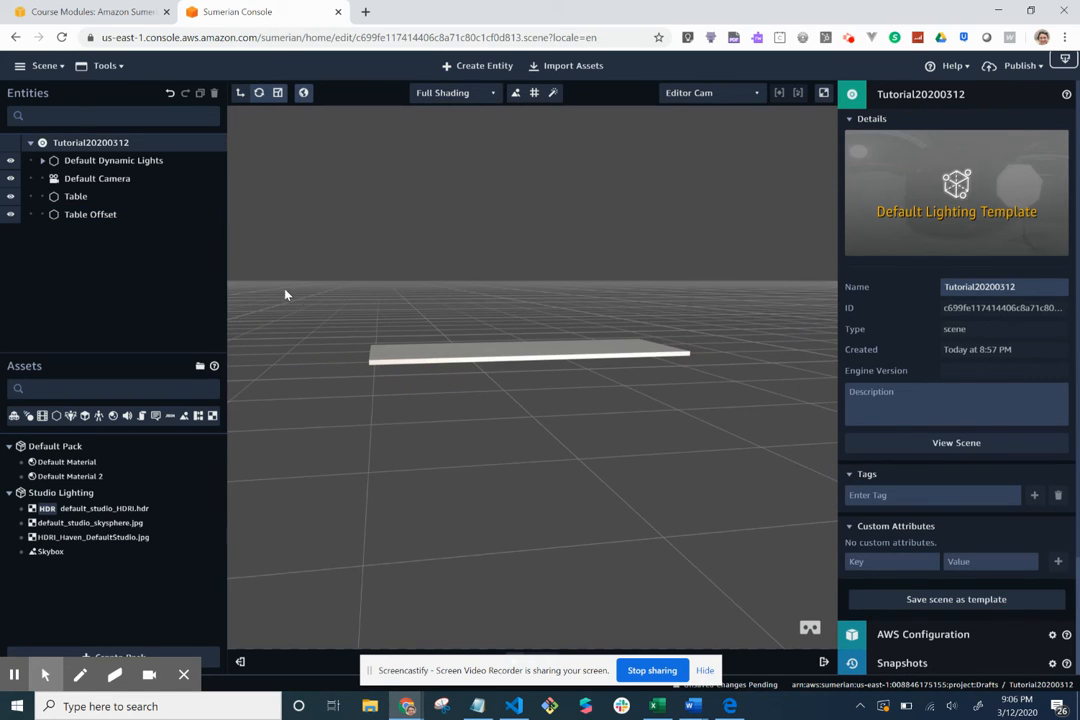
pyautogui.click(113, 216)
pyautogui.moveTo(481, 354); pyautogui.dragTo(504, 482)
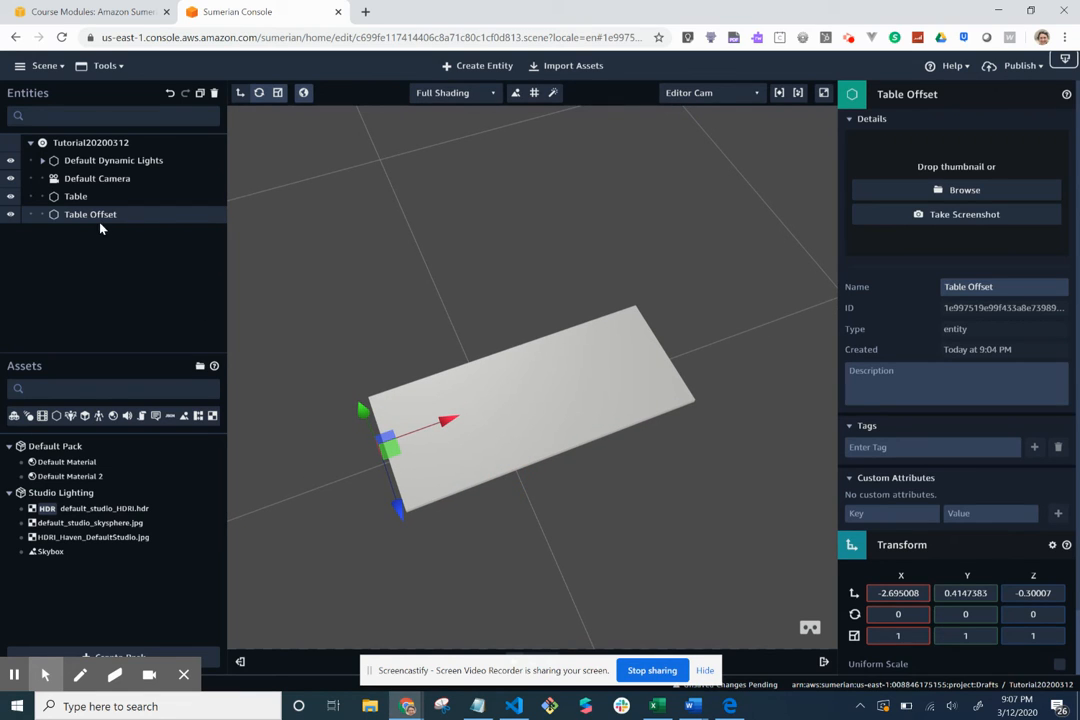
pyautogui.click(80, 197)
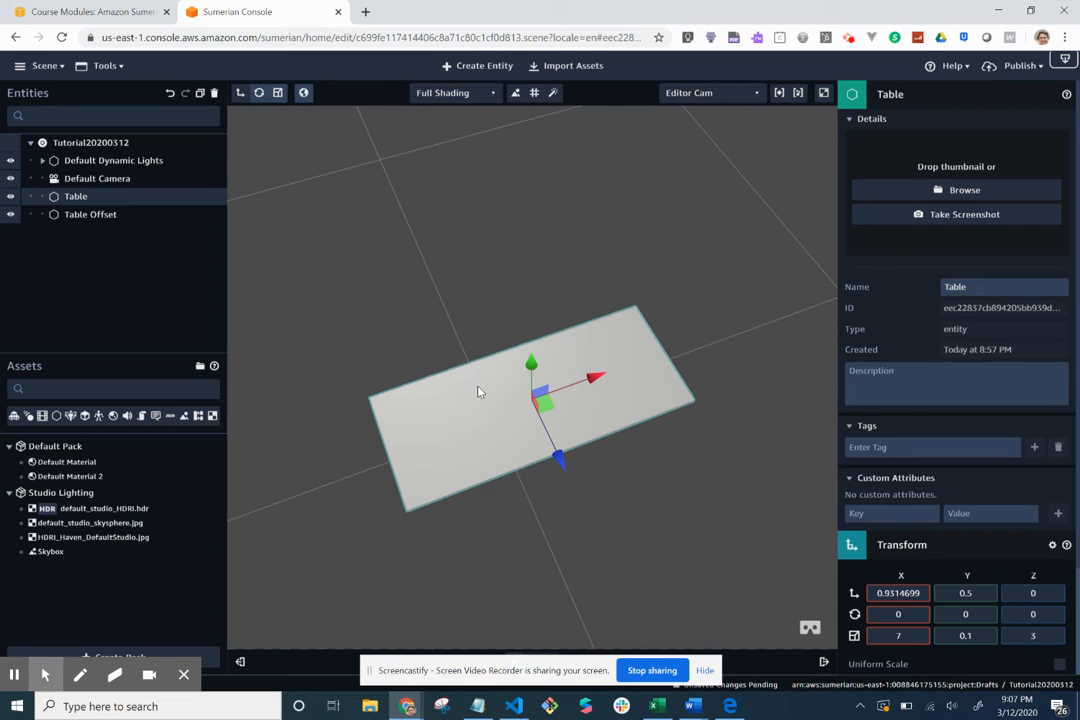
pyautogui.moveTo(515, 422); pyautogui.dragTo(486, 293)
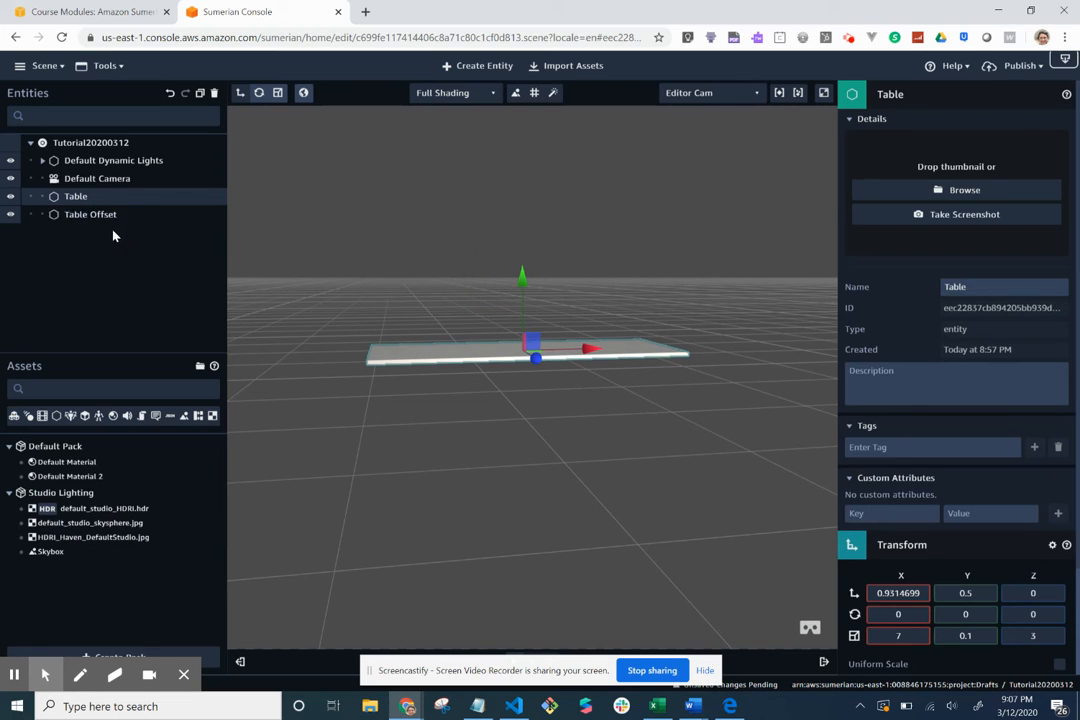
pyautogui.moveTo(91, 198); pyautogui.dragTo(111, 222)
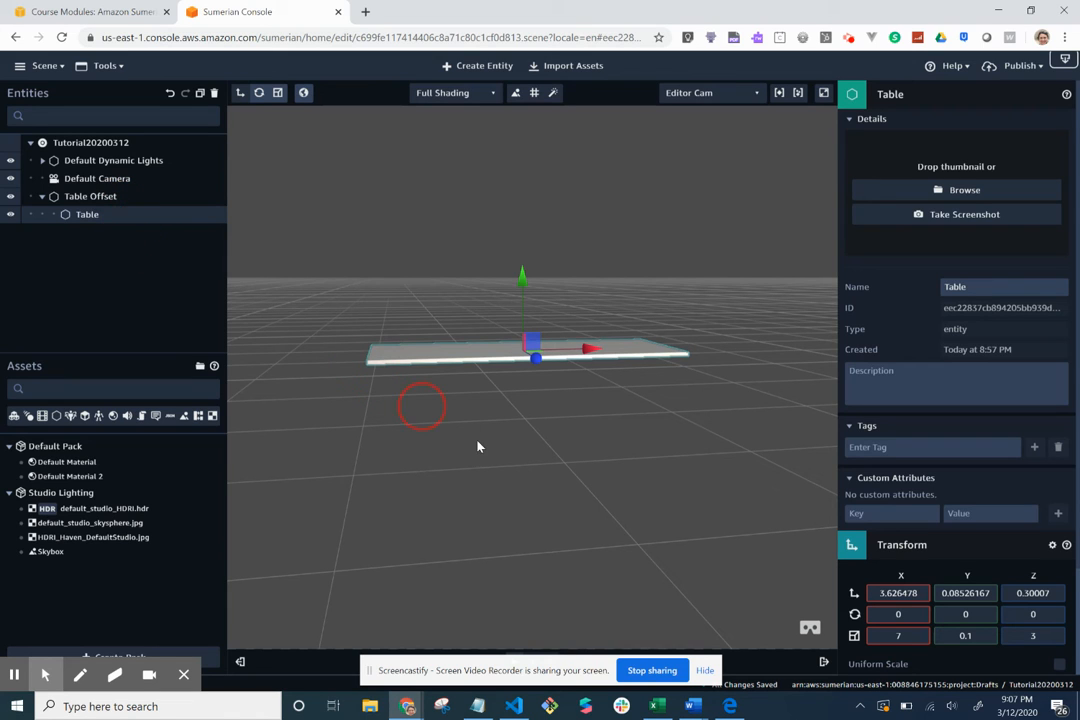
# Create a Disk 3D primitive and move it to about 1.83 in X and -3.27 in Y, below the tabletop
pyautogui.moveTo(477, 446); pyautogui.dragTo(480, 476)
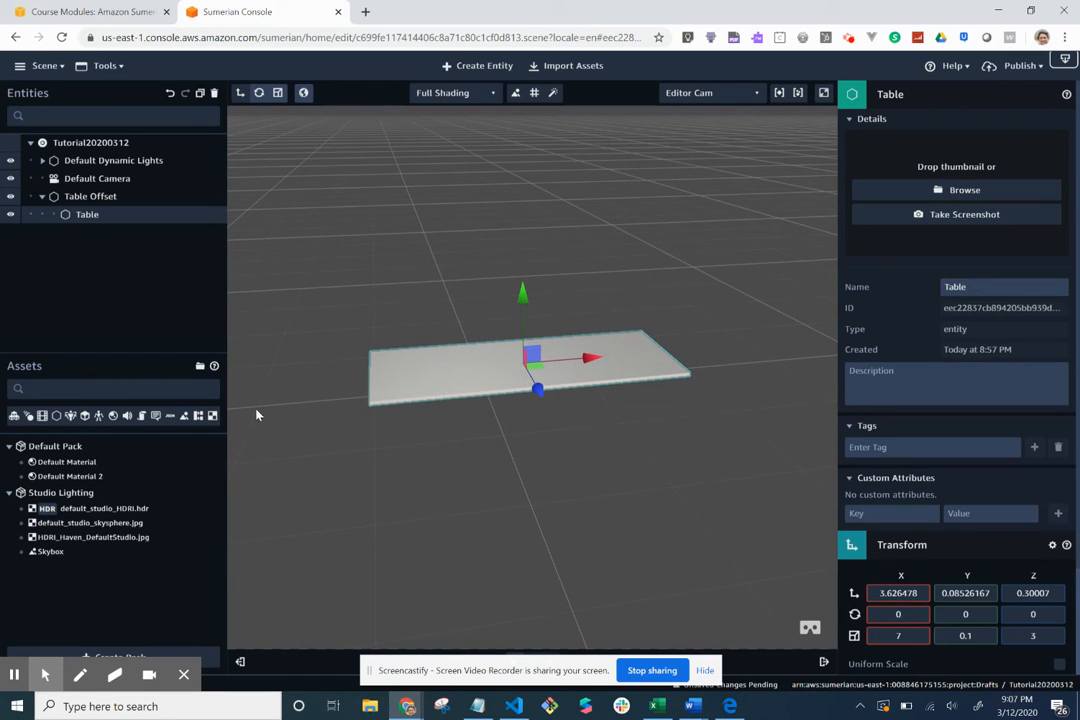
pyautogui.click(484, 66)
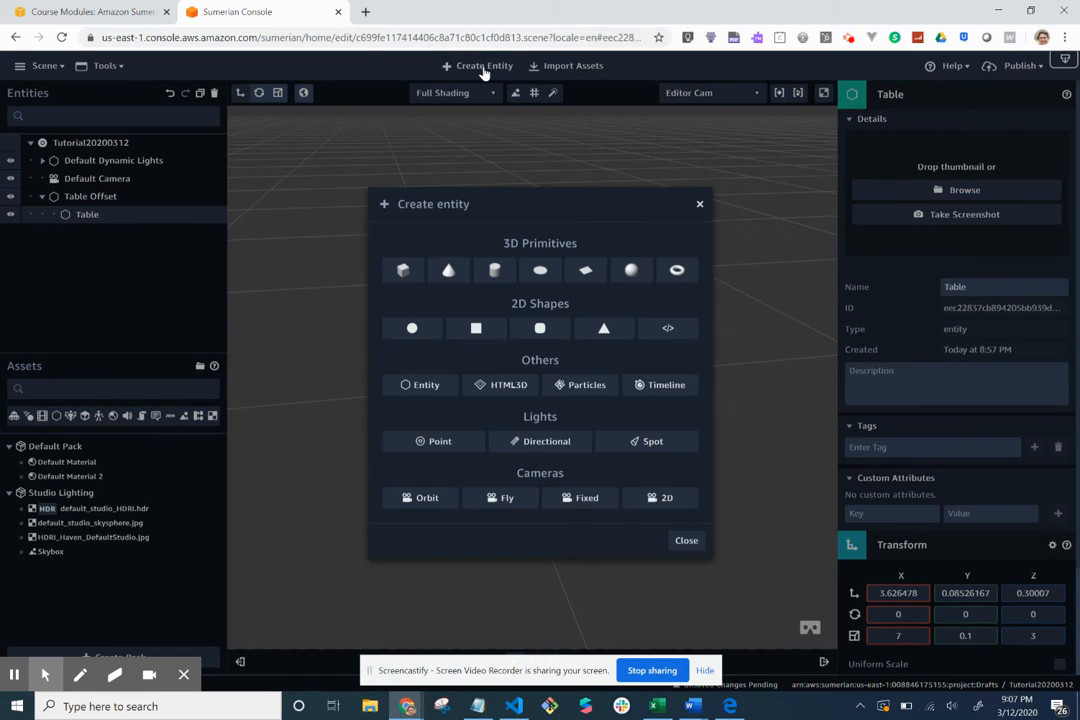
pyautogui.click(539, 272)
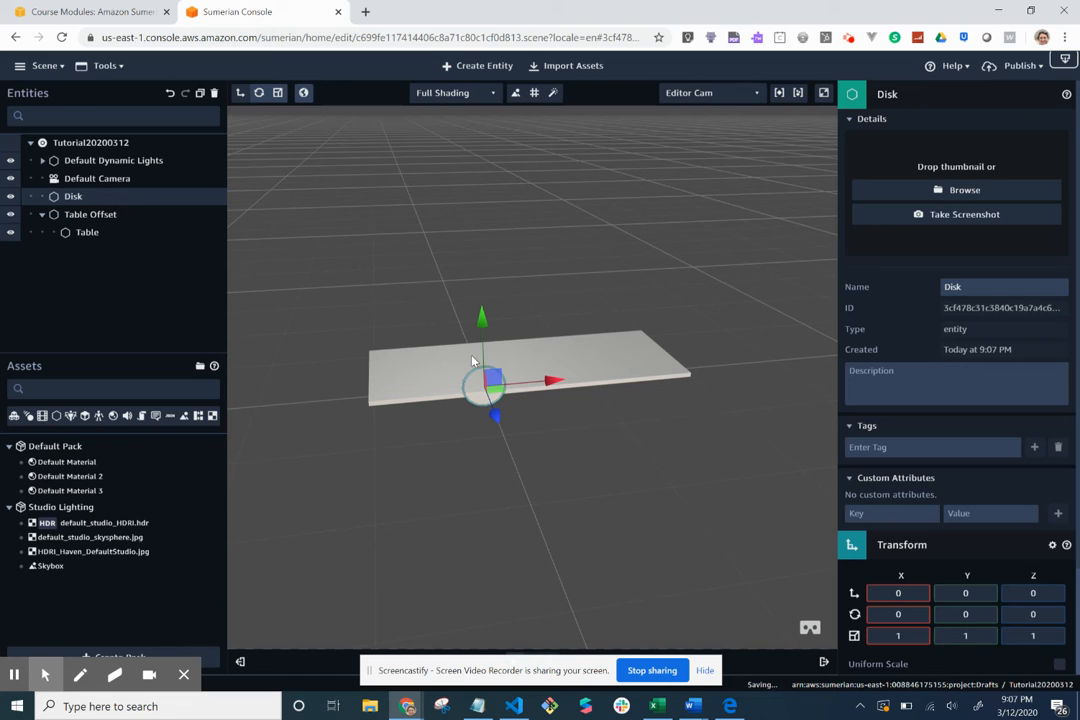
pyautogui.moveTo(490, 386); pyautogui.dragTo(565, 496)
pyautogui.moveTo(565, 496); pyautogui.dragTo(495, 434, button='right')
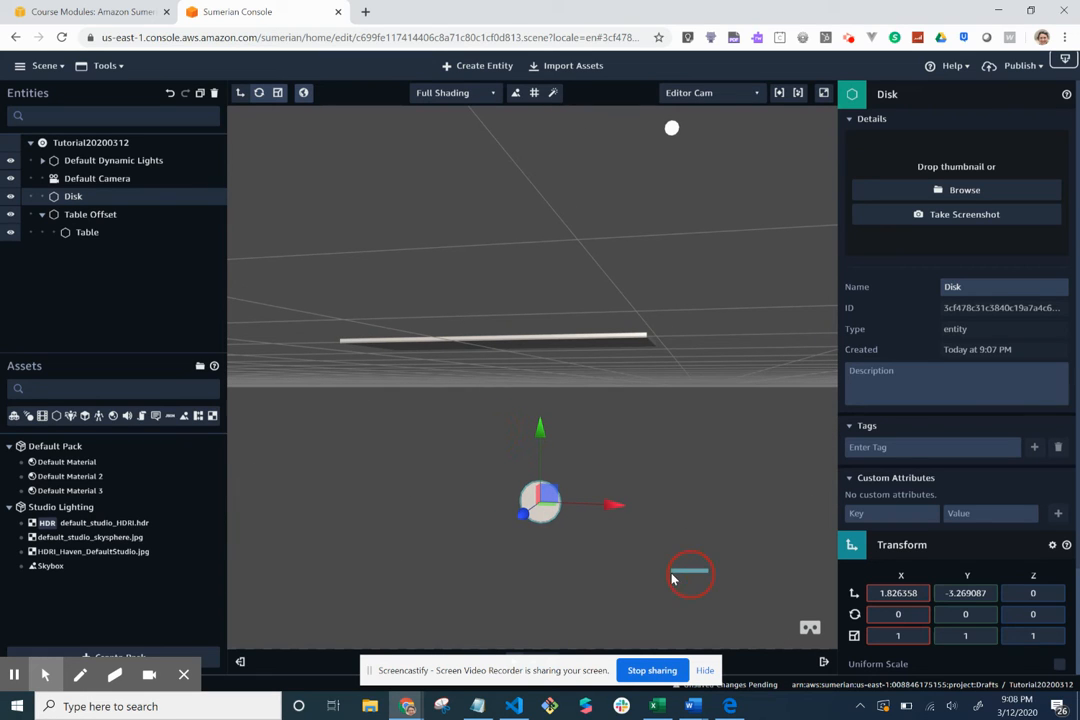
# Raise the Disk to a Y position of about 0.97, then try moving it down below the tabletop
pyautogui.click(672, 578)
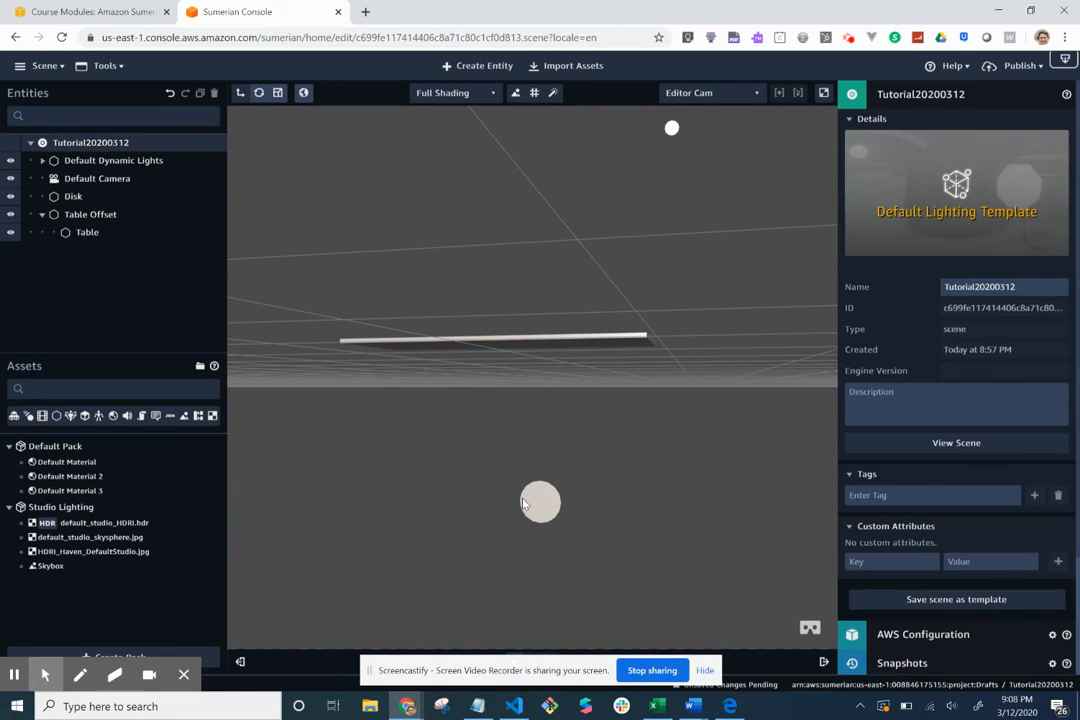
pyautogui.click(523, 503)
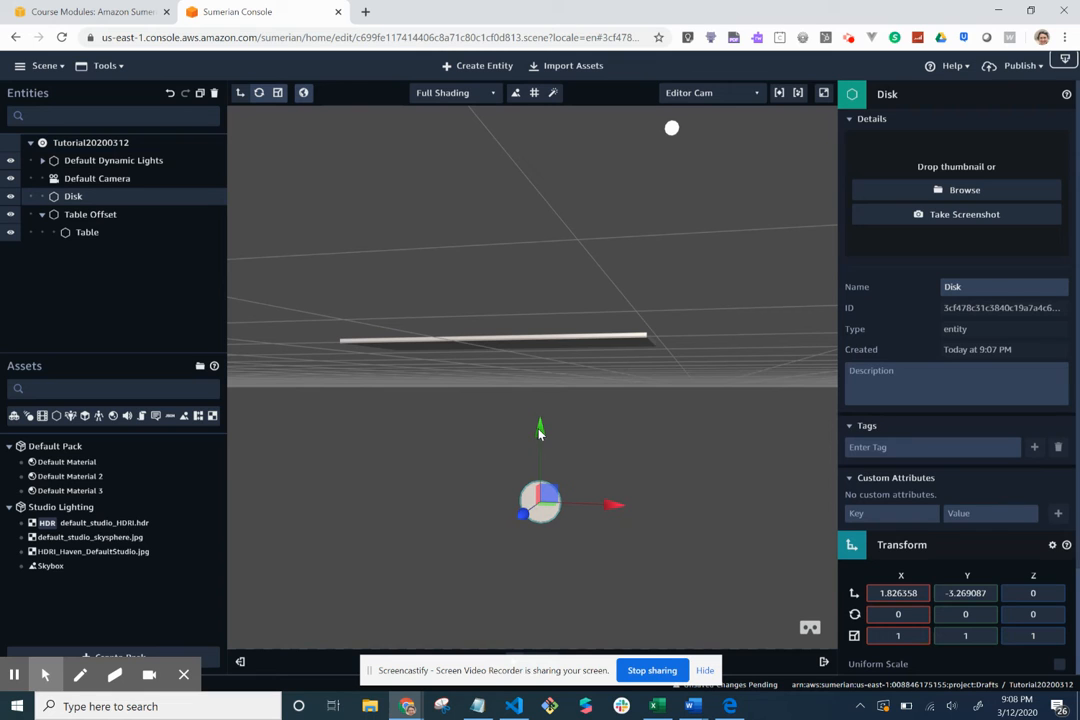
pyautogui.moveTo(539, 432); pyautogui.dragTo(535, 492, button='right')
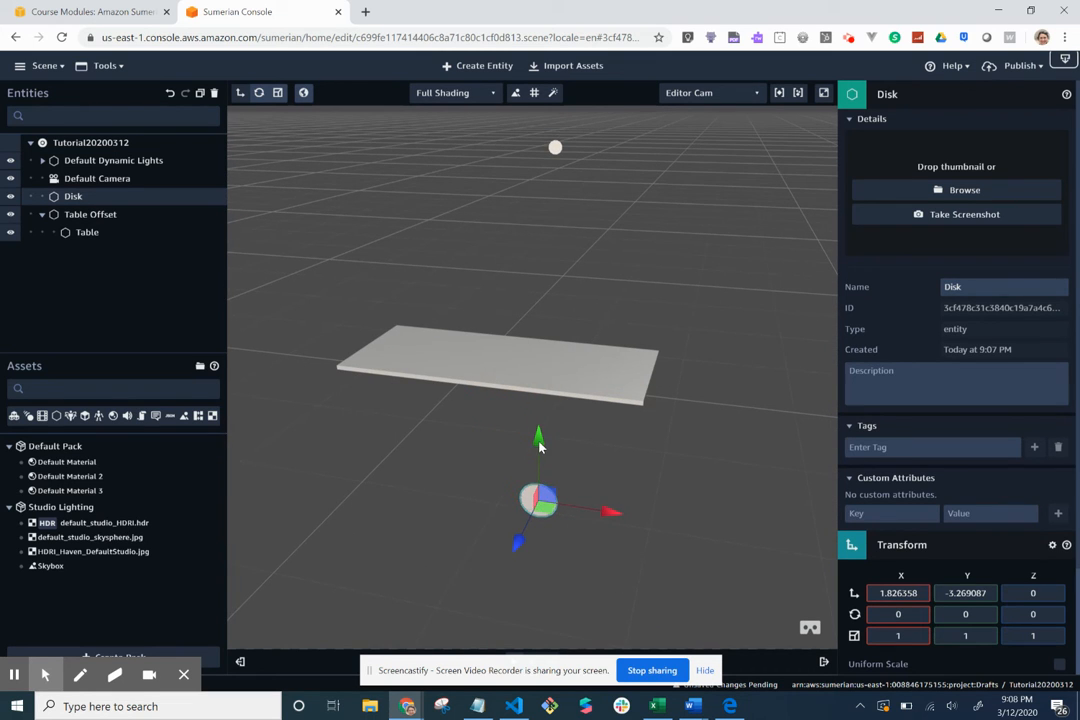
pyautogui.moveTo(539, 443); pyautogui.dragTo(540, 272)
pyautogui.moveTo(540, 272); pyautogui.dragTo(538, 250, button='right')
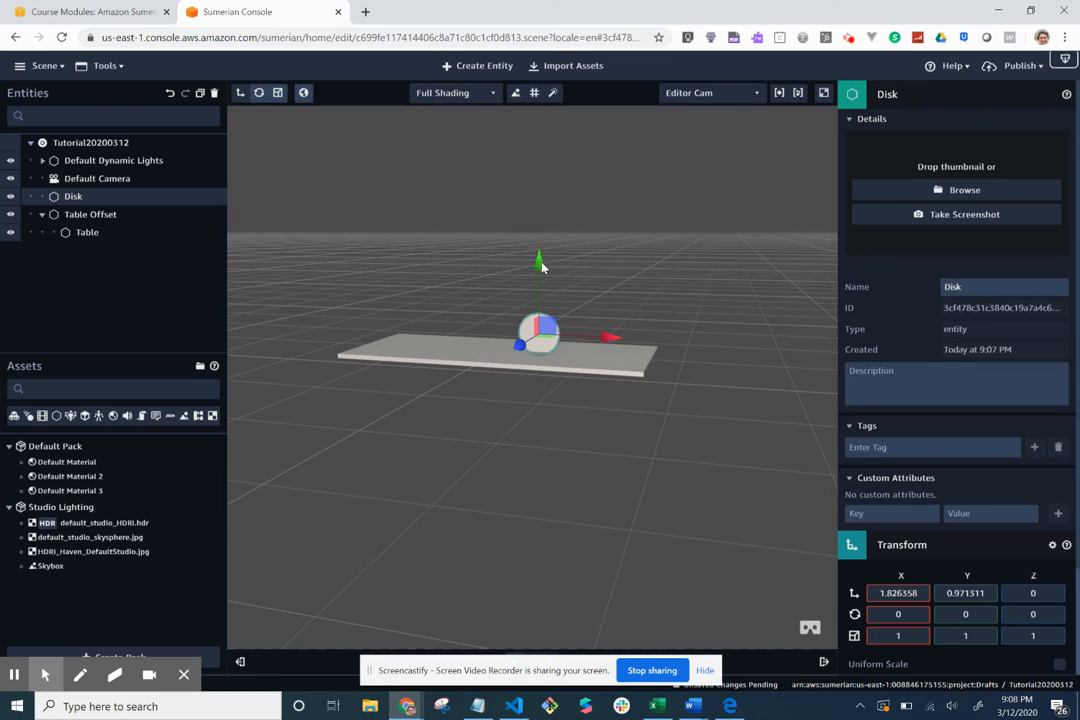
pyautogui.moveTo(540, 265); pyautogui.dragTo(495, 342)
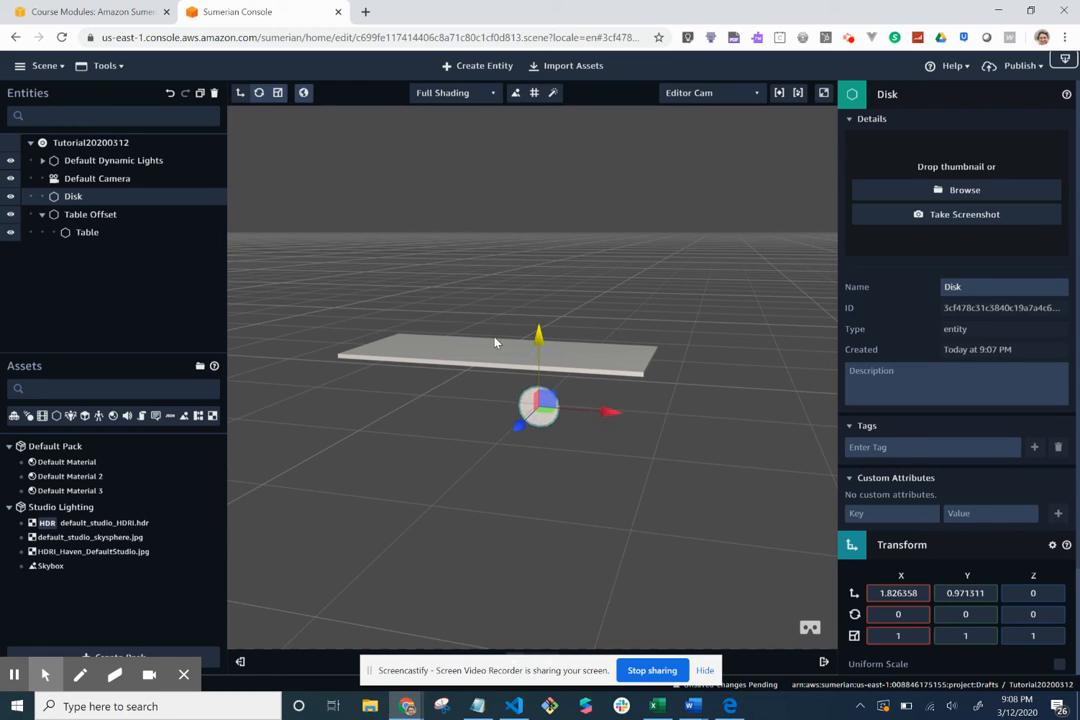
pyautogui.click(495, 340)
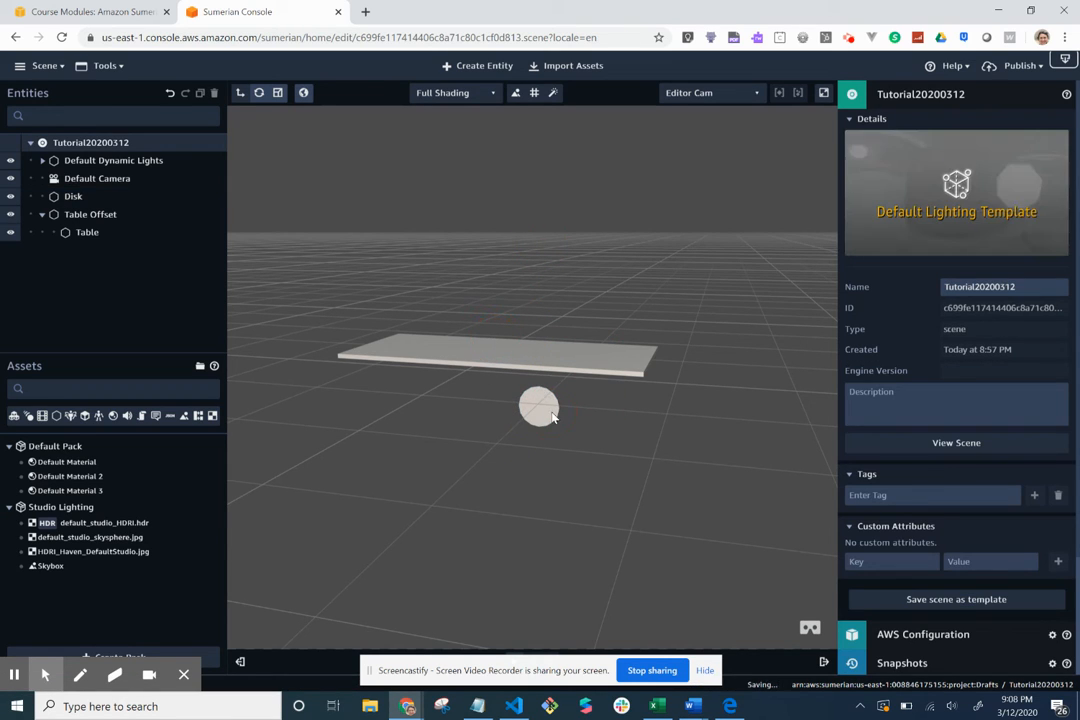
pyautogui.click(540, 406)
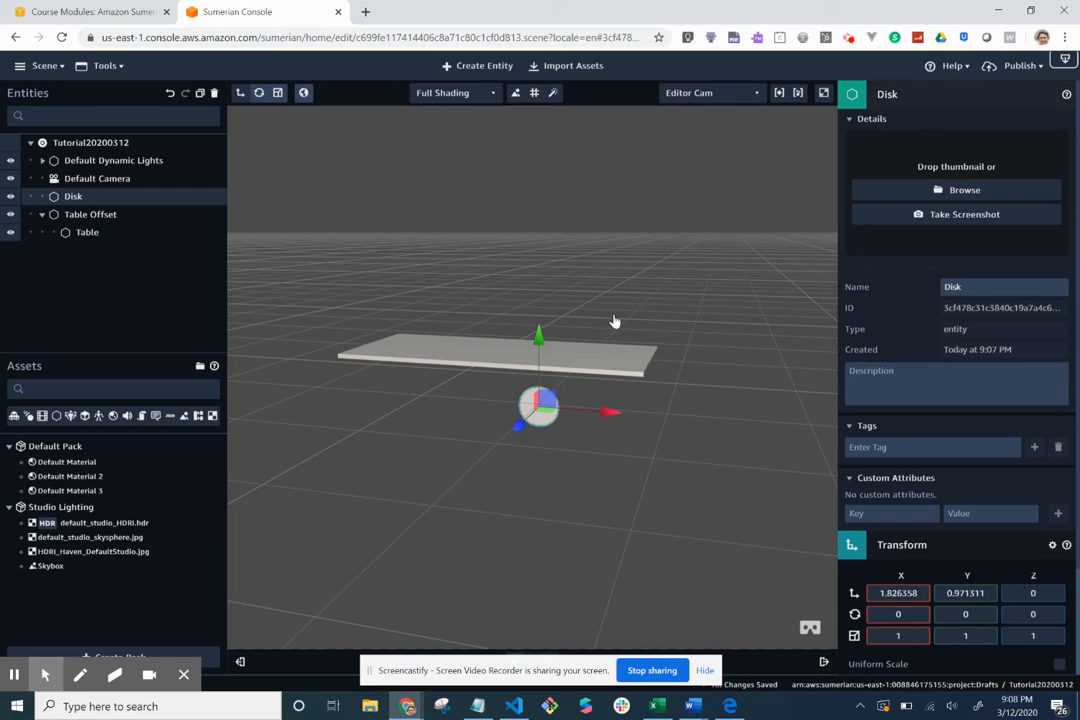
# Rename the Disk as Ground and move it along Z to about 5.79, in front of the table
pyautogui.rightClick(1024, 280)
pyautogui.press('Escape')
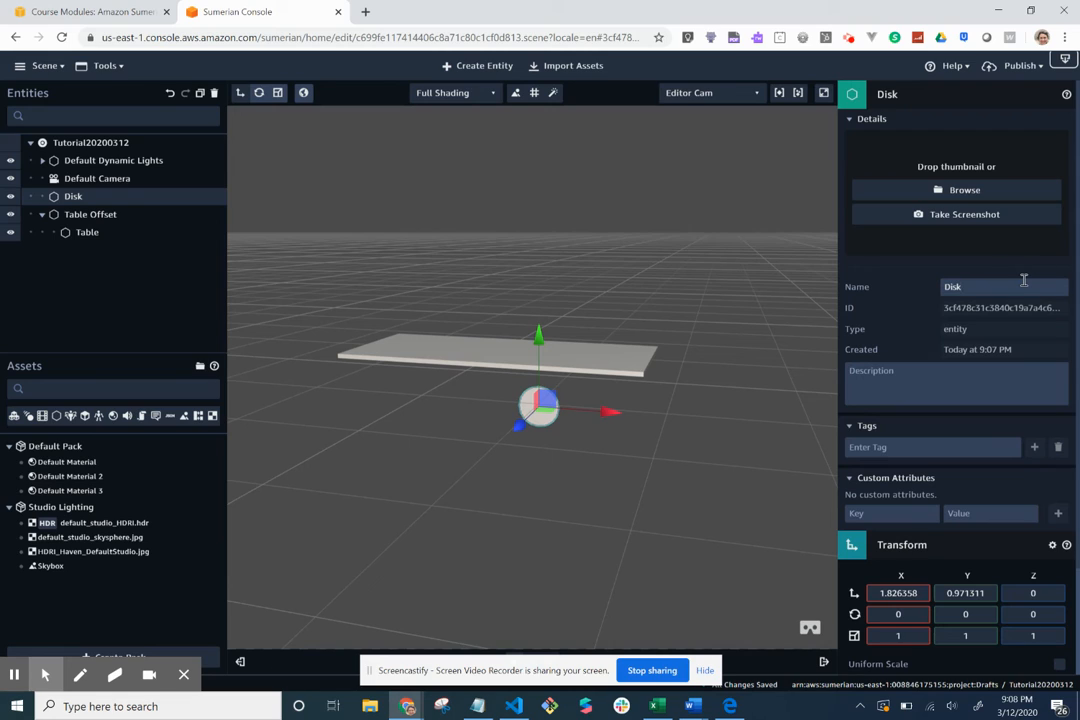
pyautogui.doubleClick(1024, 280)
pyautogui.write('Grou')
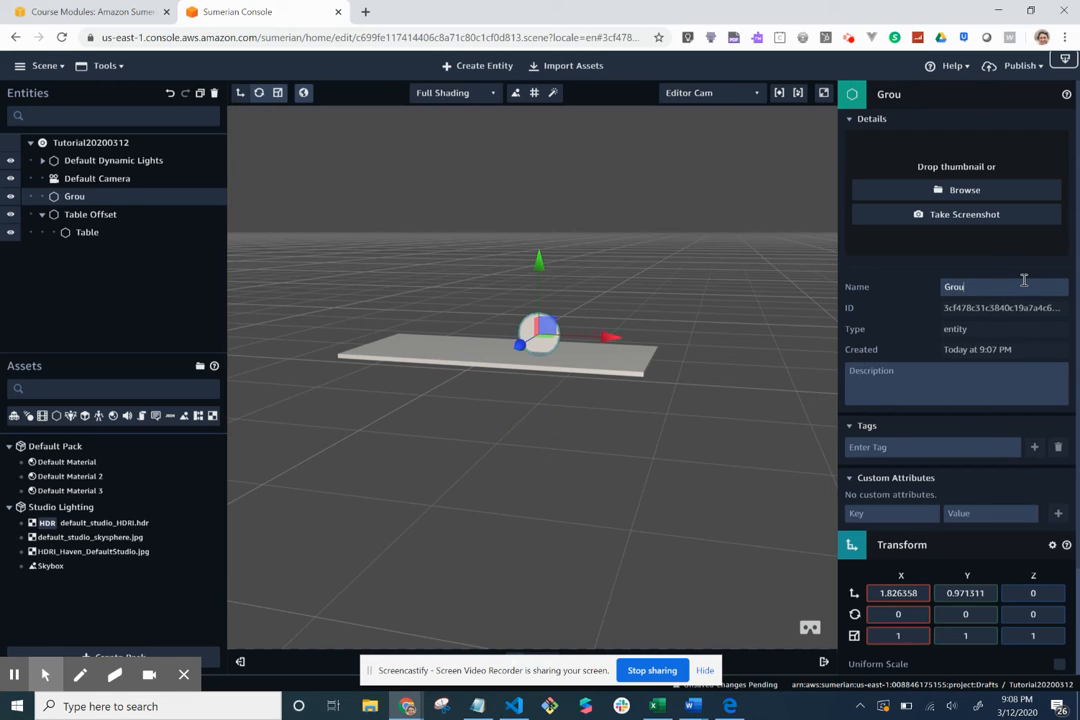
pyautogui.write('nd')
pyautogui.click(613, 318)
pyautogui.moveTo(521, 347); pyautogui.dragTo(398, 503)
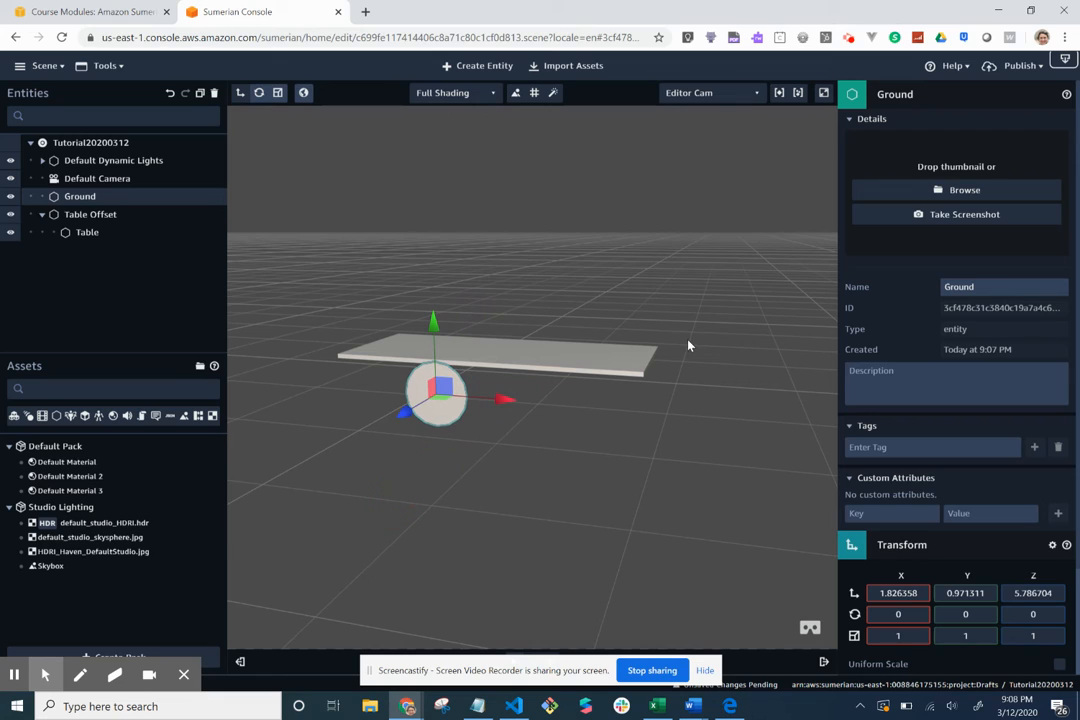
# Rotate Ground around the X axis to about -88.64 degrees, laying it nearly horizontal
pyautogui.click(903, 118)
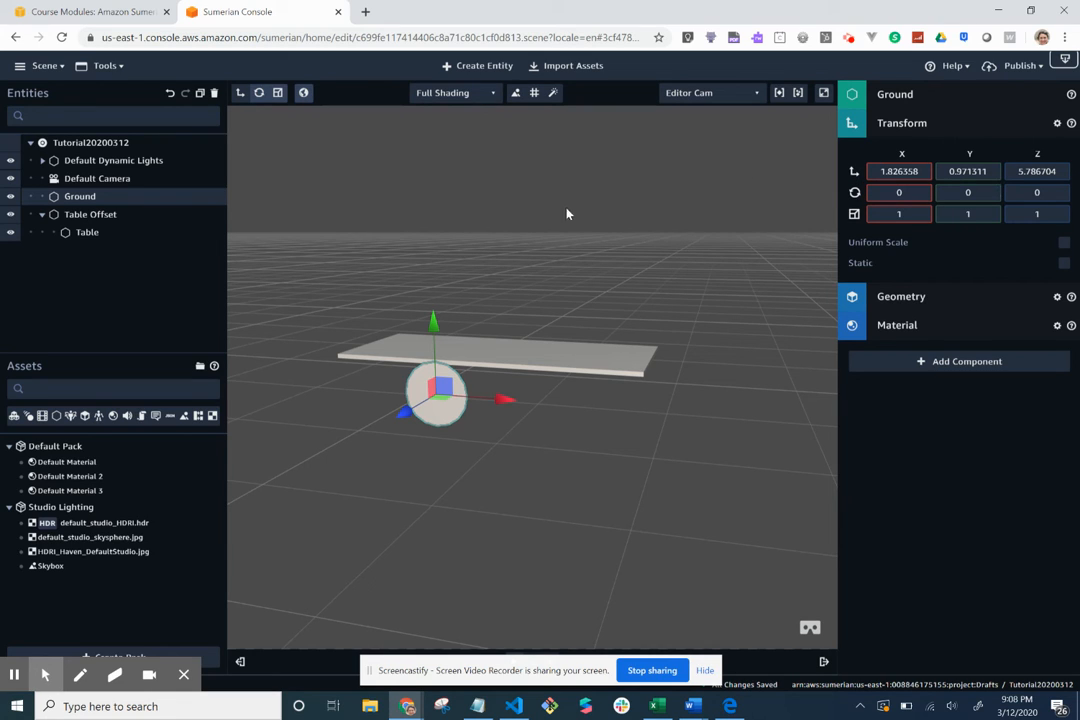
pyautogui.click(260, 94)
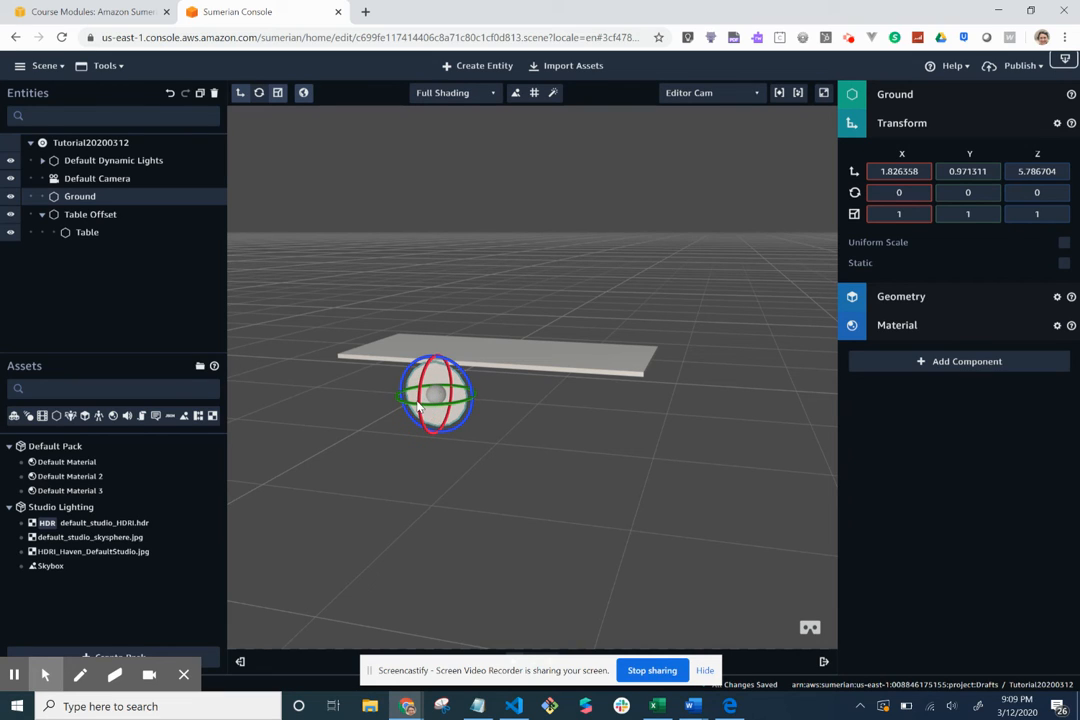
pyautogui.moveTo(420, 400); pyautogui.dragTo(575, 201)
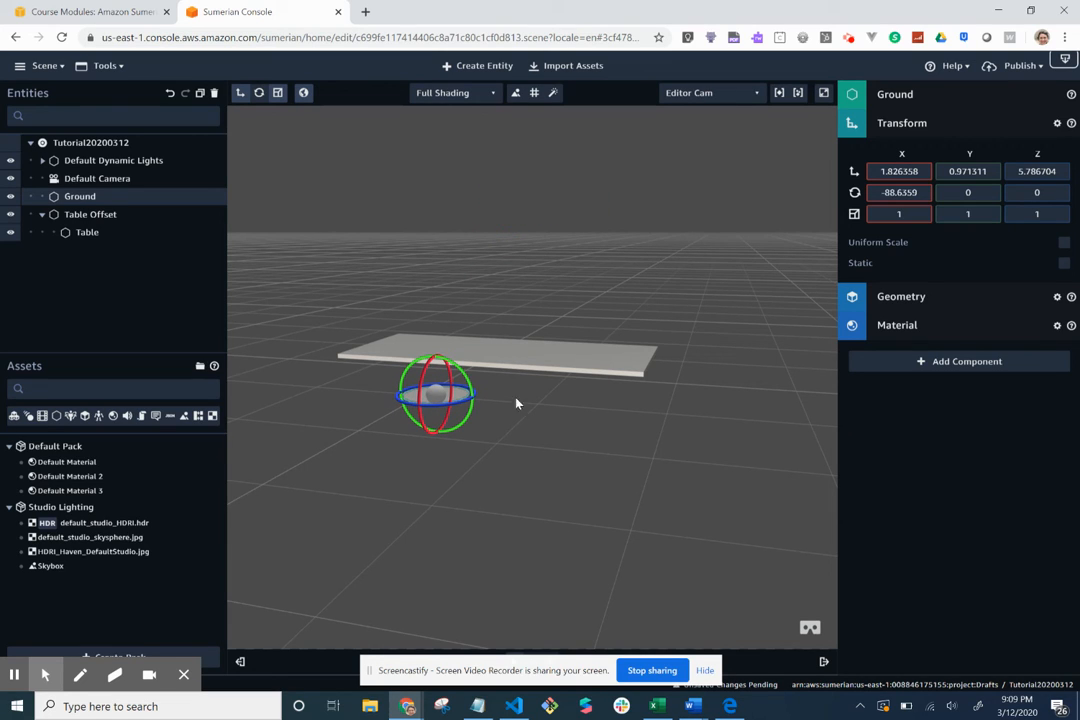
pyautogui.click(905, 192)
pyautogui.scroll(4, 456, 410)
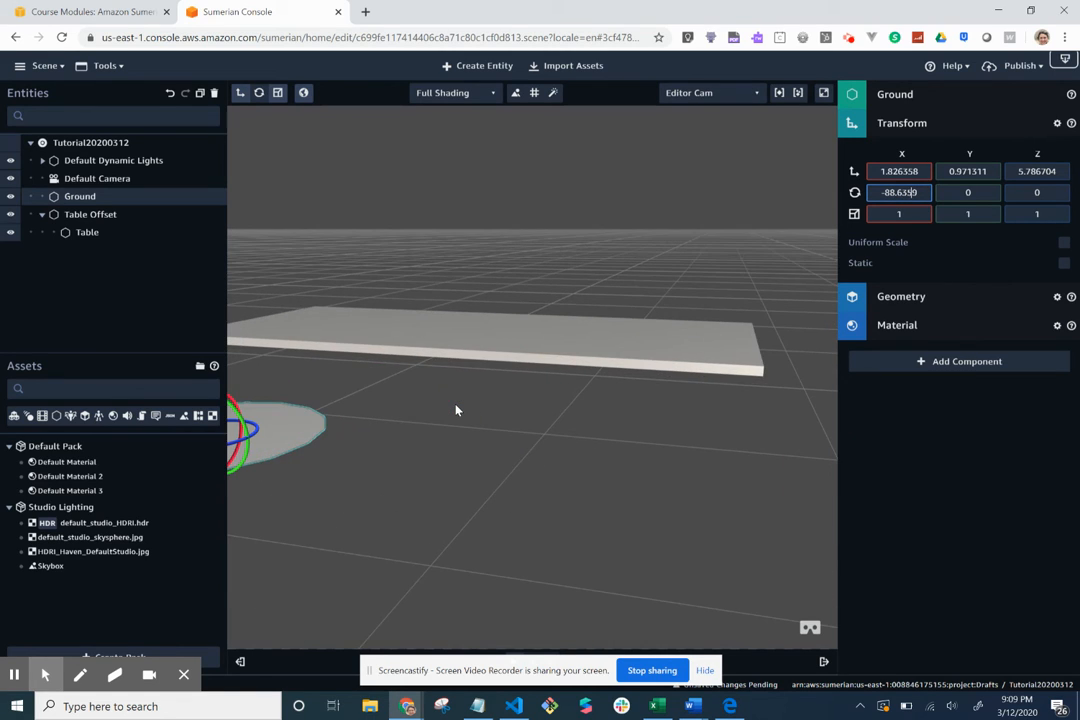
pyautogui.scroll(-4, 456, 410)
pyautogui.click(456, 410)
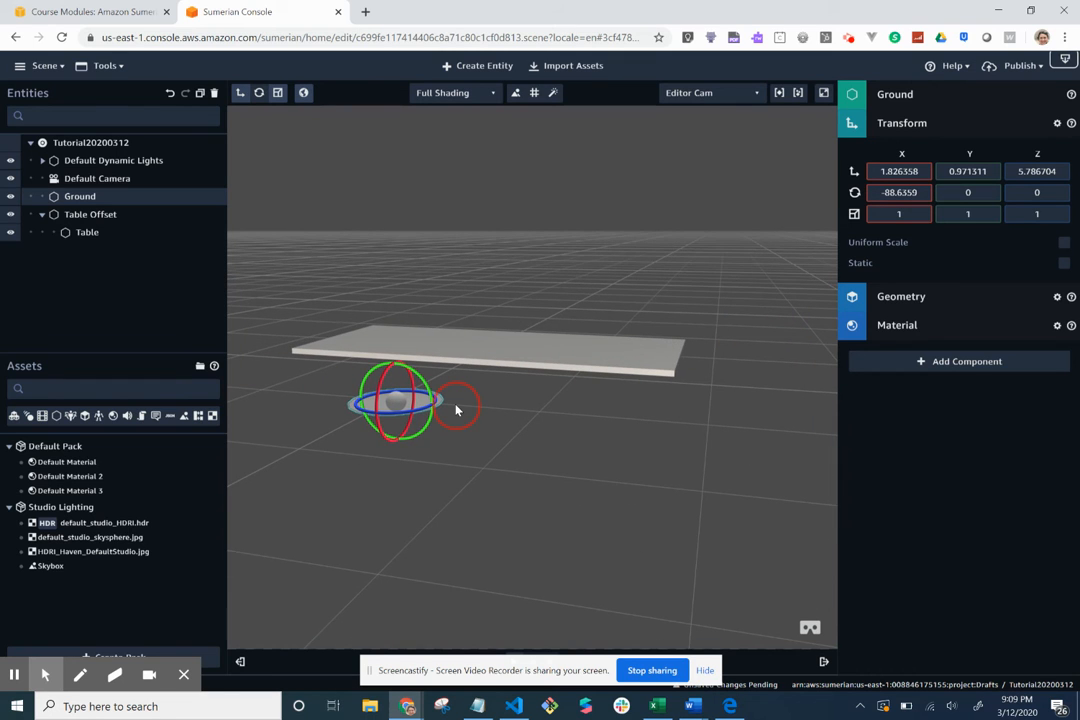
# Set Ground's Y position to 1
pyautogui.moveTo(456, 410); pyautogui.dragTo(444, 388)
pyautogui.moveTo(433, 404); pyautogui.dragTo(441, 399)
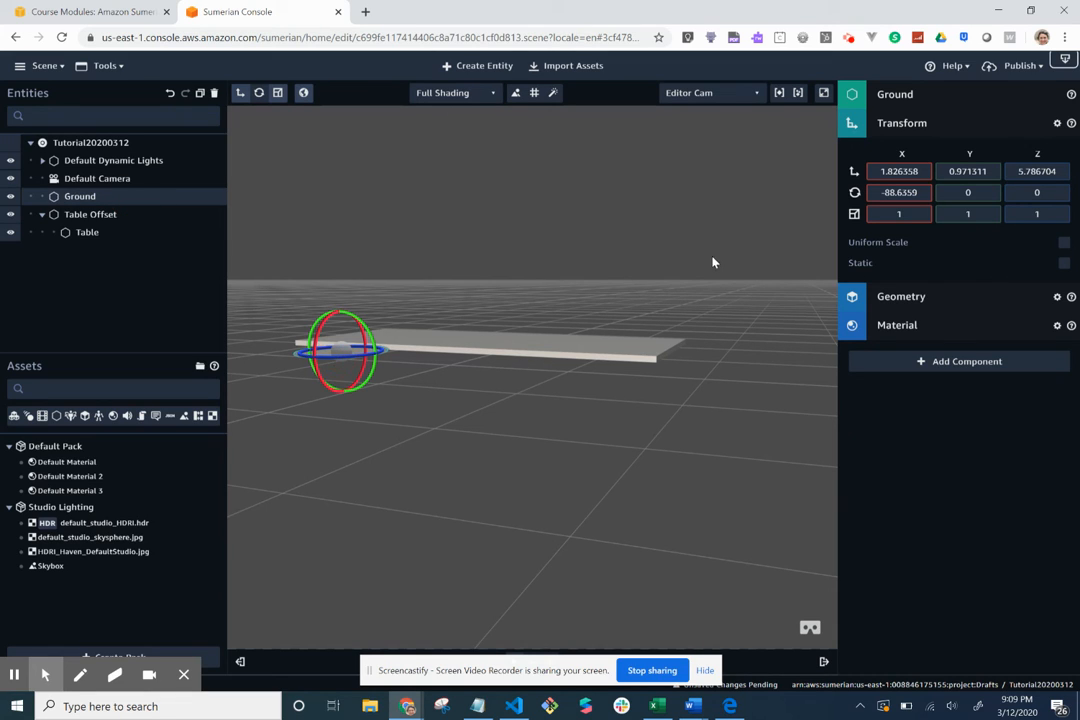
pyautogui.click(968, 172)
pyautogui.rightClick(968, 172)
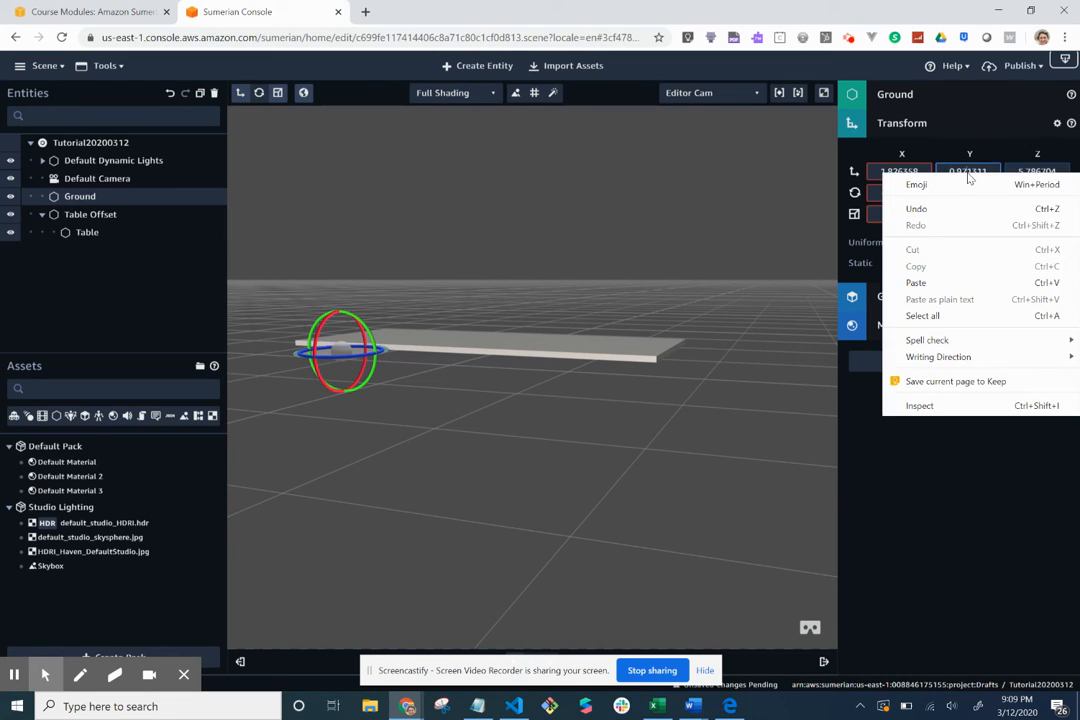
pyautogui.click(968, 172)
pyautogui.doubleClick(968, 172)
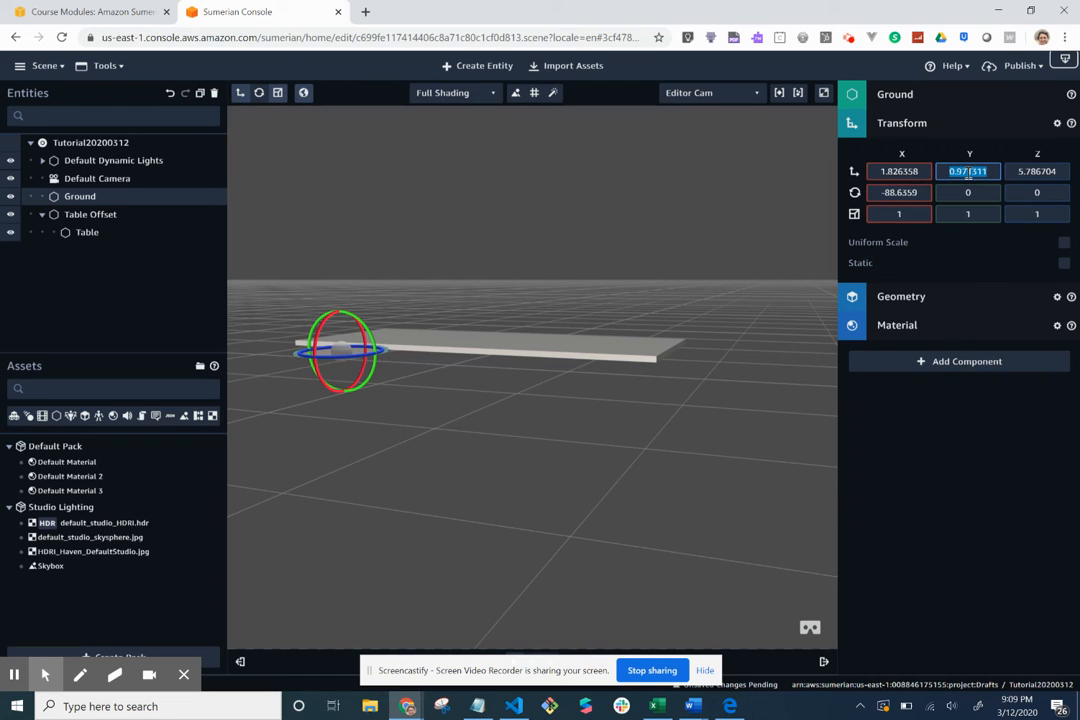
pyautogui.press('BackSpace')
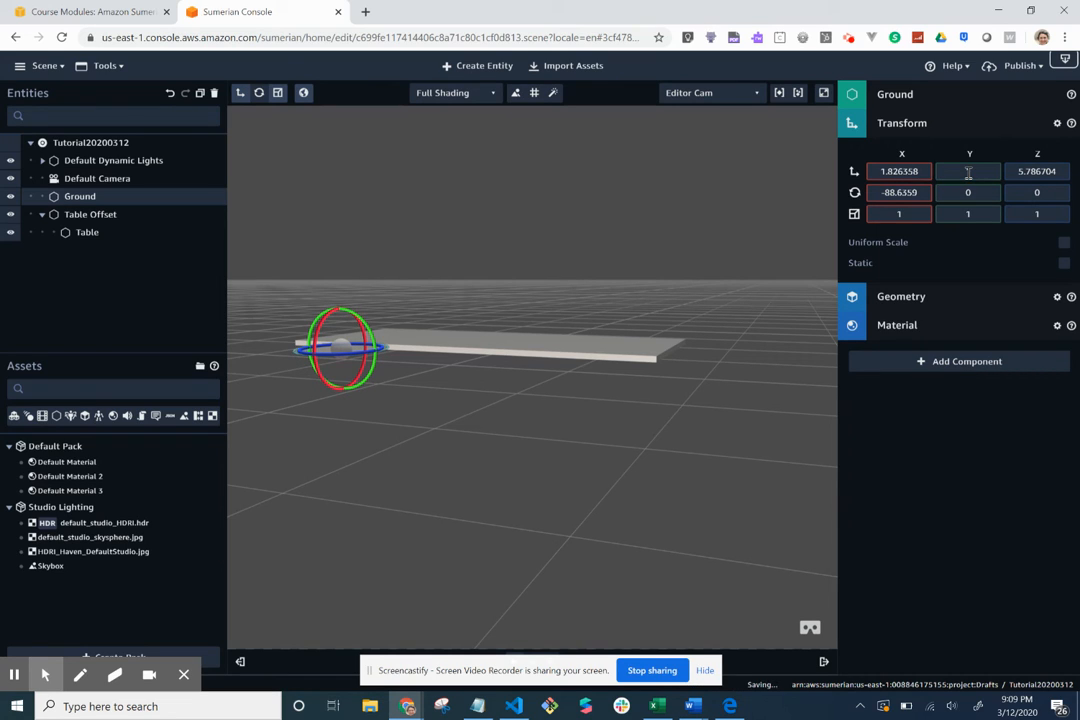
pyautogui.write('1')
pyautogui.press('Tab')
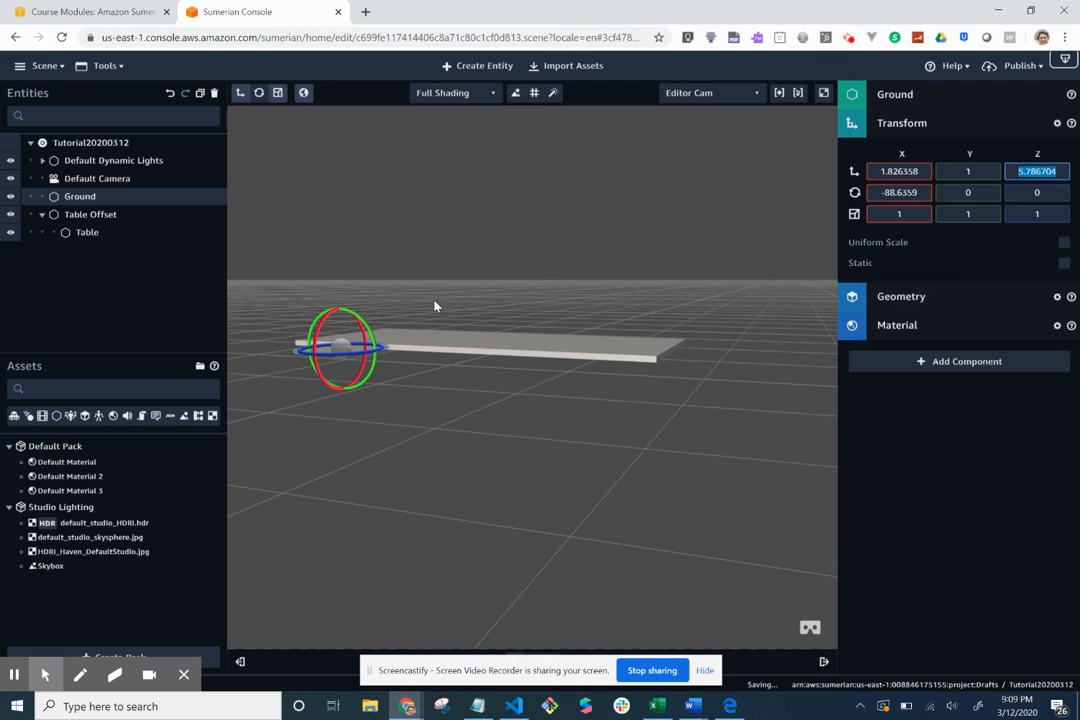
# Reselect the Ground entity and set its Y position to 0
pyautogui.click(335, 348)
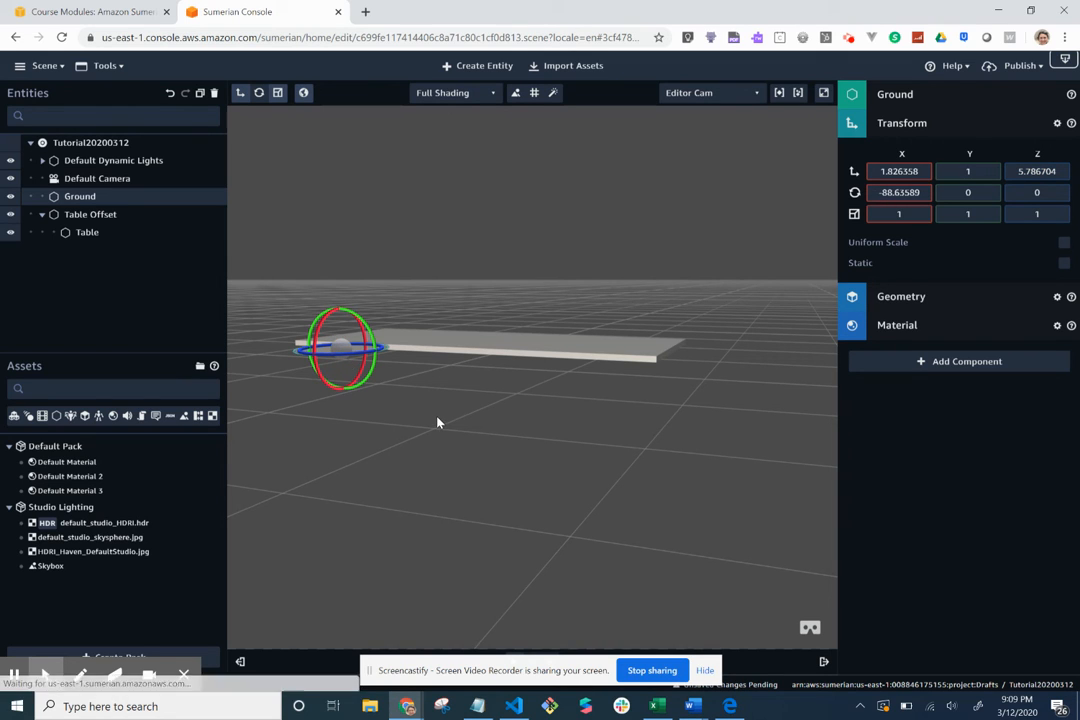
pyautogui.moveTo(438, 418); pyautogui.dragTo(439, 378)
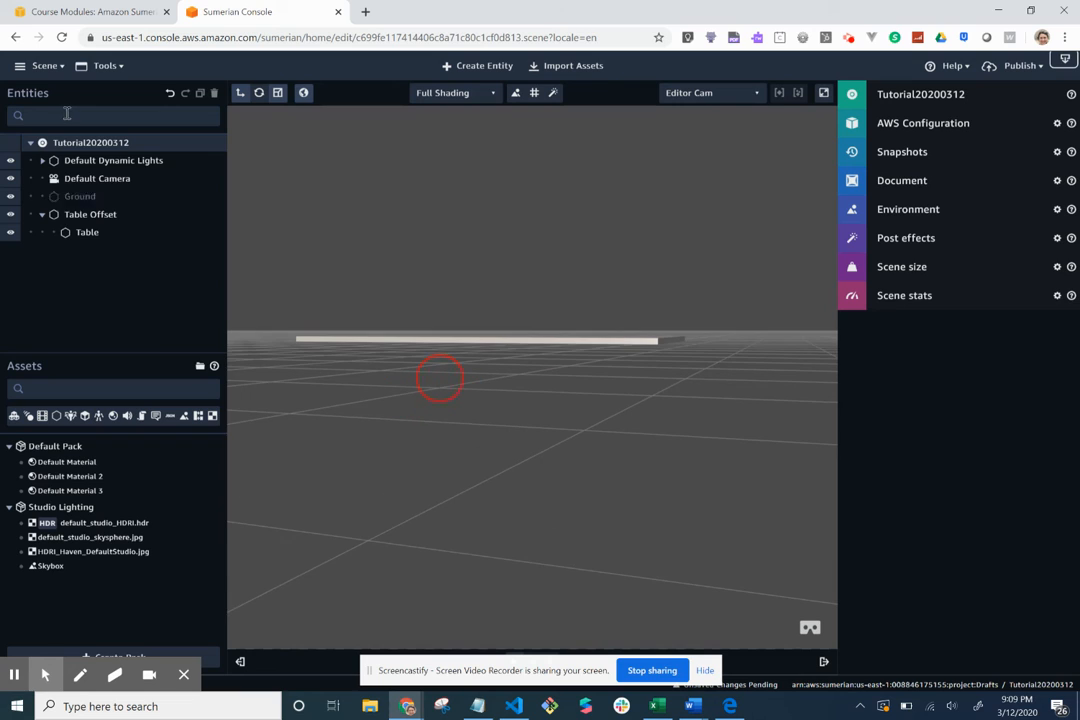
pyautogui.click(91, 200)
pyautogui.click(492, 458)
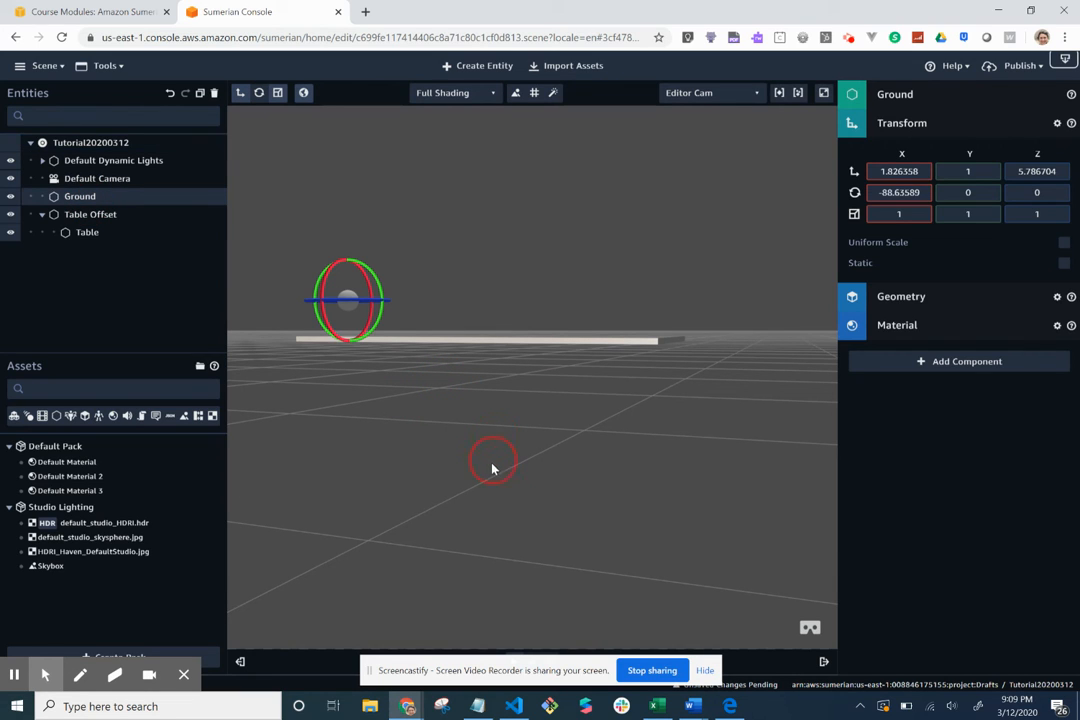
pyautogui.click(98, 198)
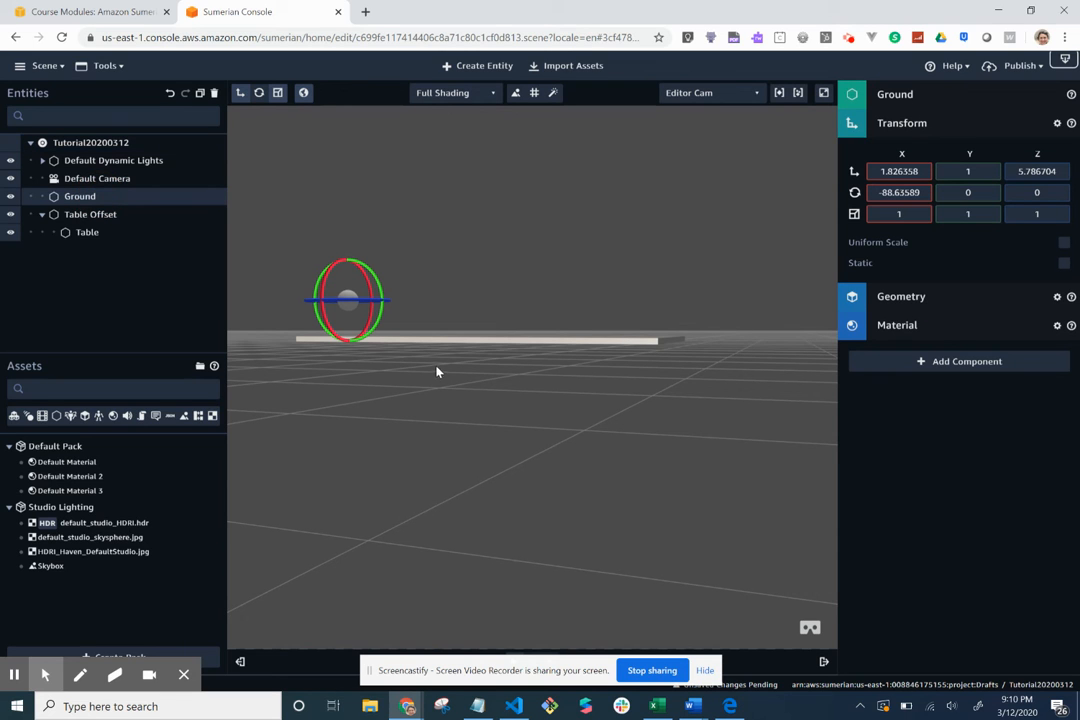
pyautogui.moveTo(536, 455)
pyautogui.mouseDown()
pyautogui.moveTo(528, 434)
pyautogui.moveTo(525, 467)
pyautogui.mouseUp()
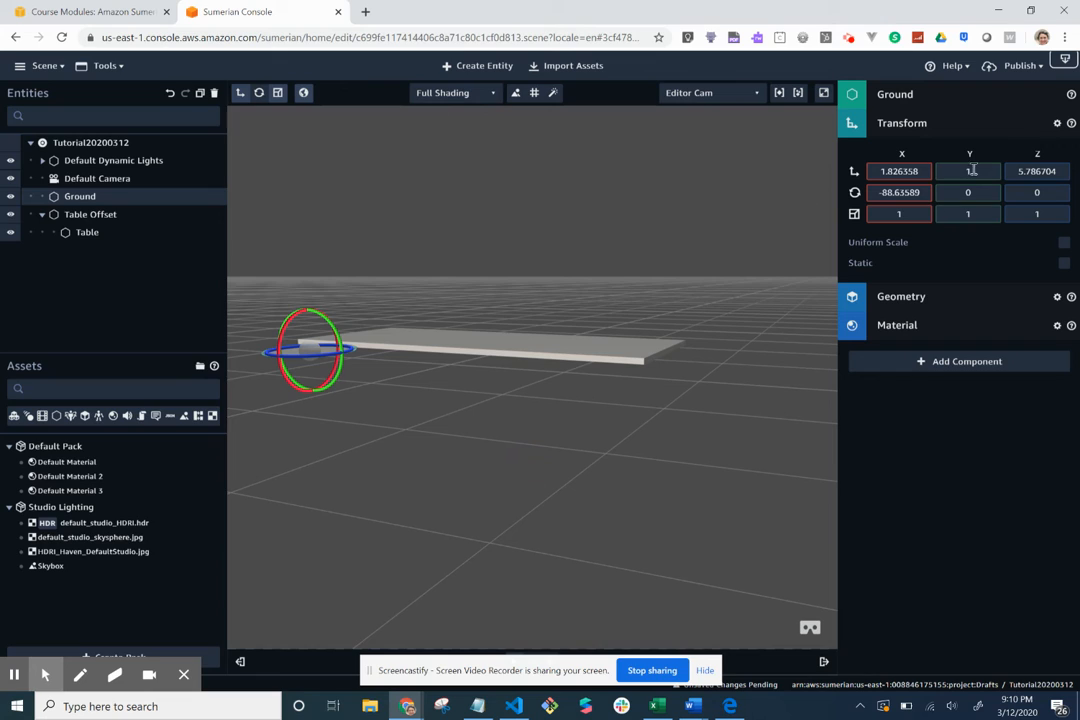
pyautogui.doubleClick(973, 172)
pyautogui.write('0')
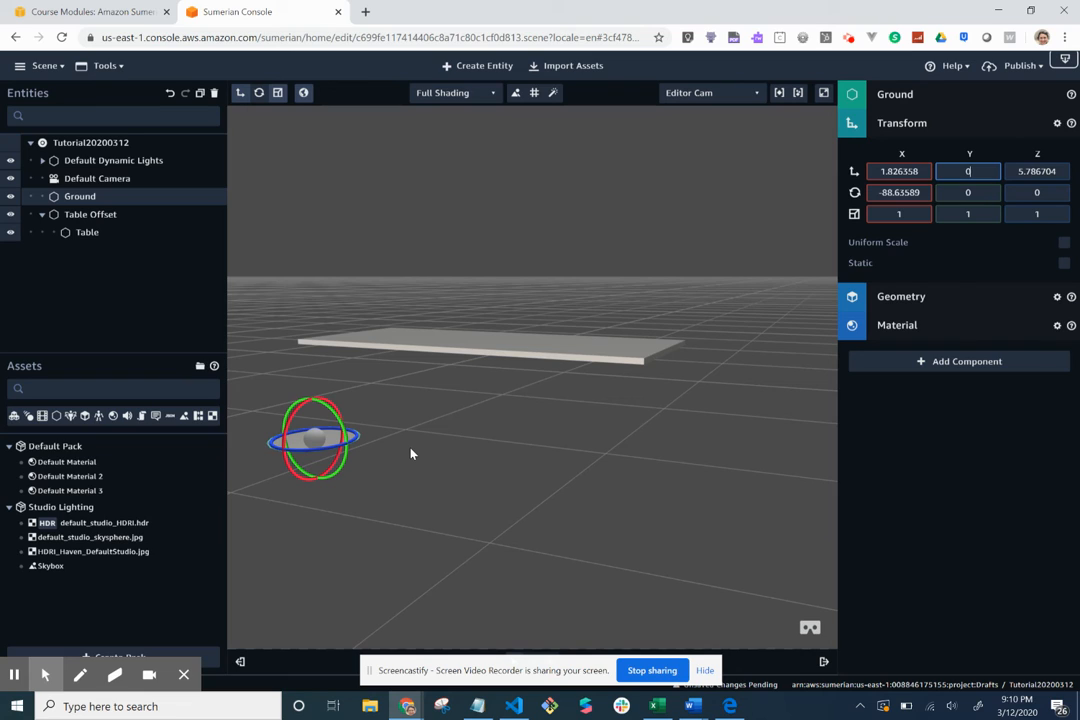
# Set Ground's scale to 10 on the X, Y and Z axes
pyautogui.doubleClick(910, 214)
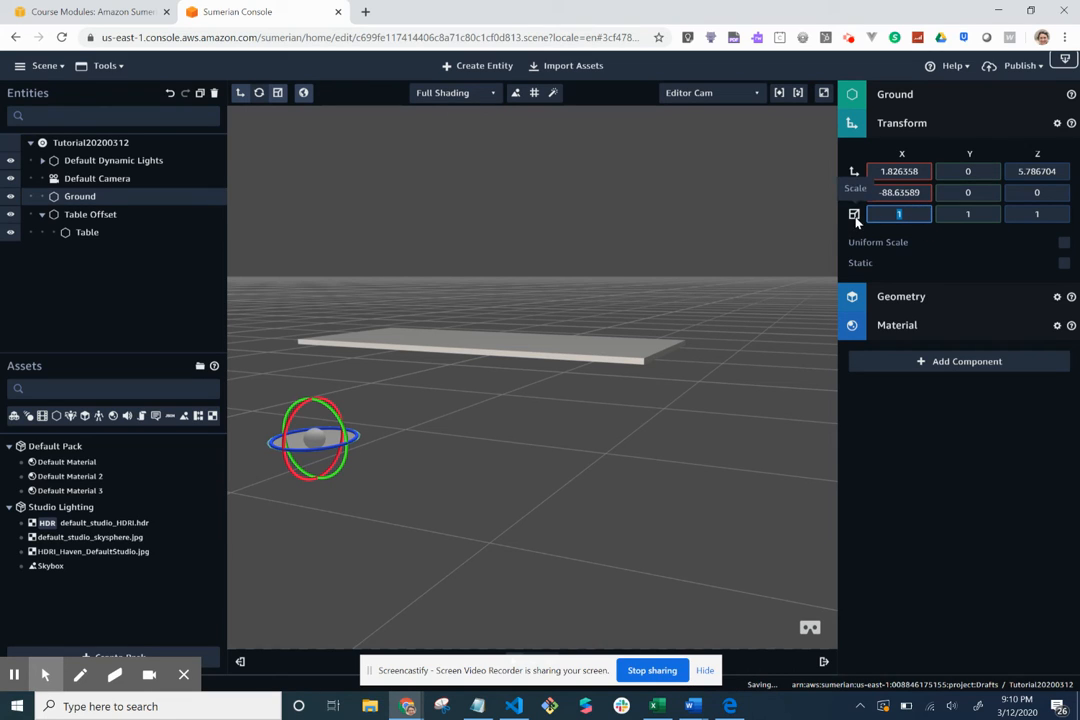
pyautogui.doubleClick(916, 217)
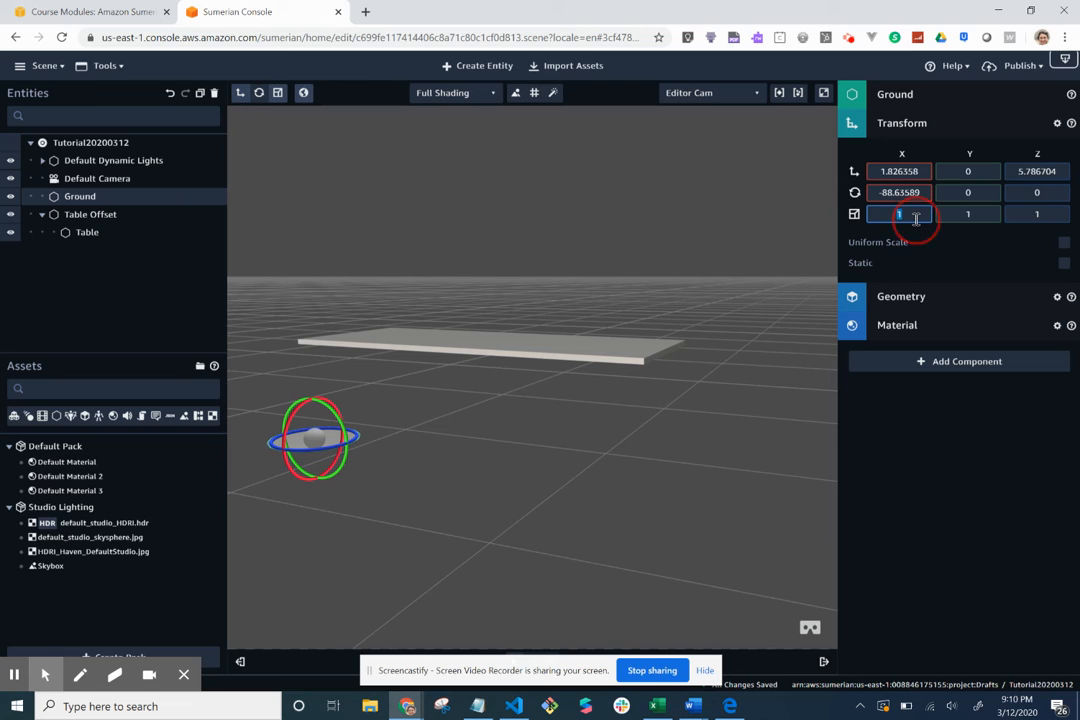
pyautogui.write('10')
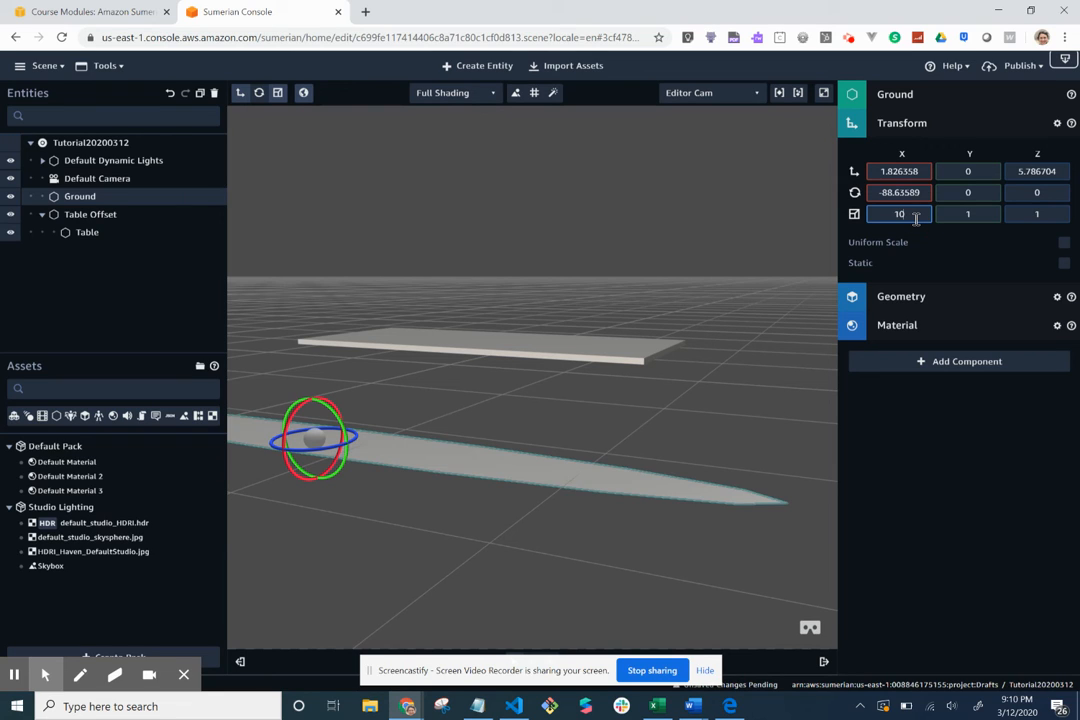
pyautogui.press('Tab')
pyautogui.write('0')
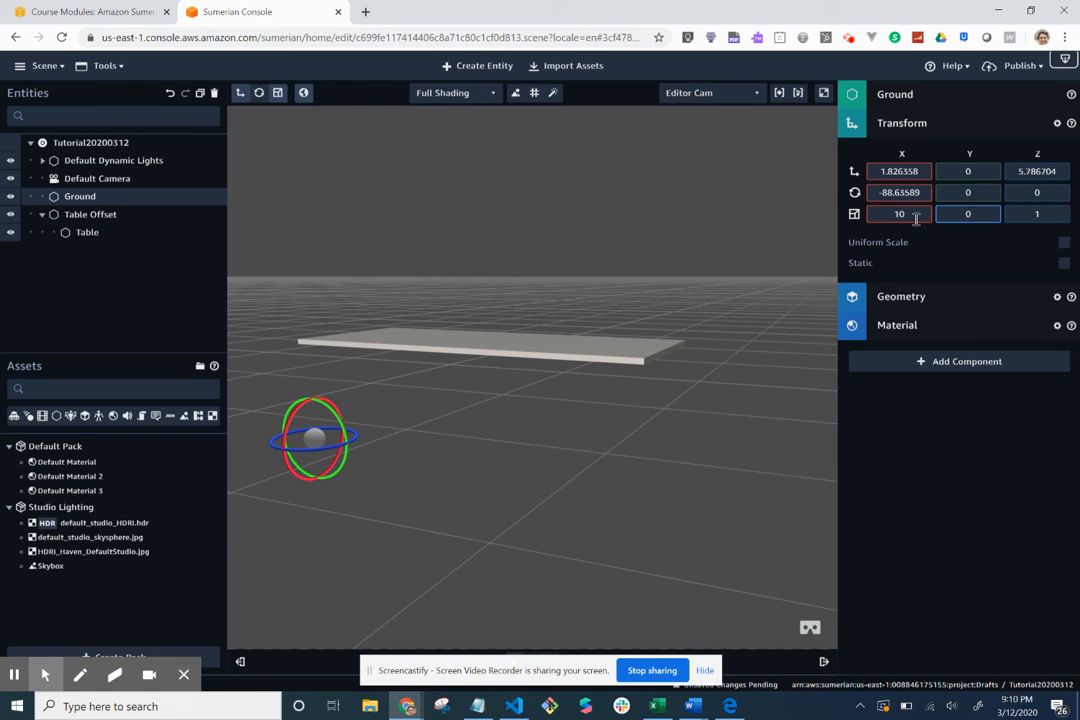
pyautogui.press('BackSpace')
pyautogui.write('10')
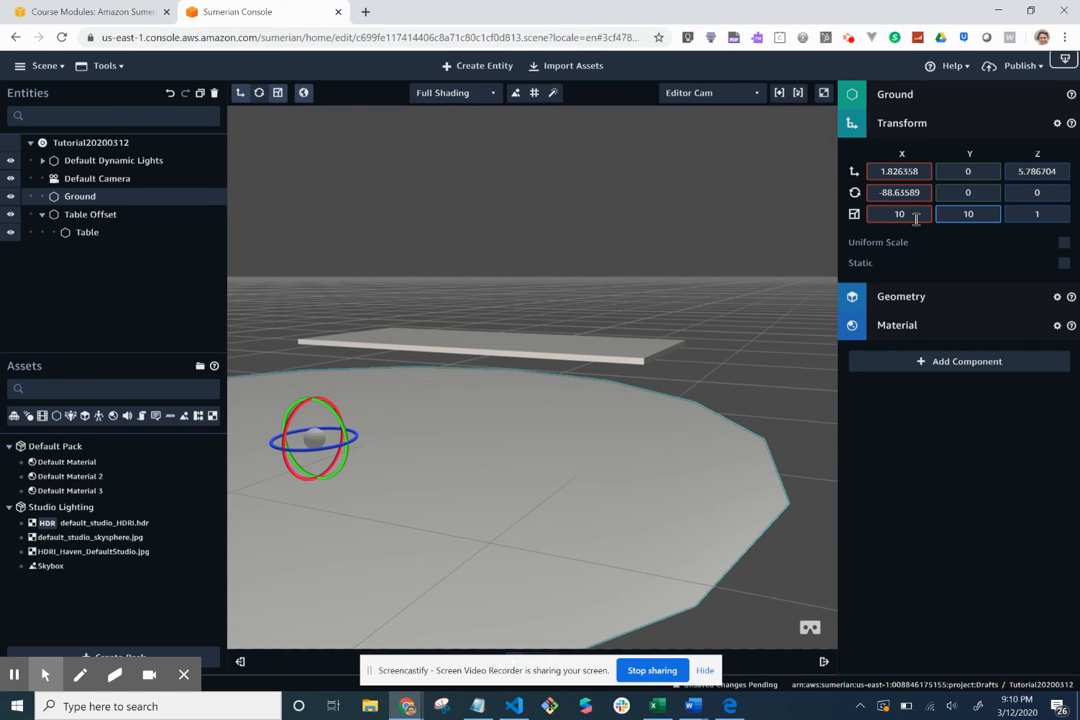
pyautogui.press('Tab')
pyautogui.write('10')
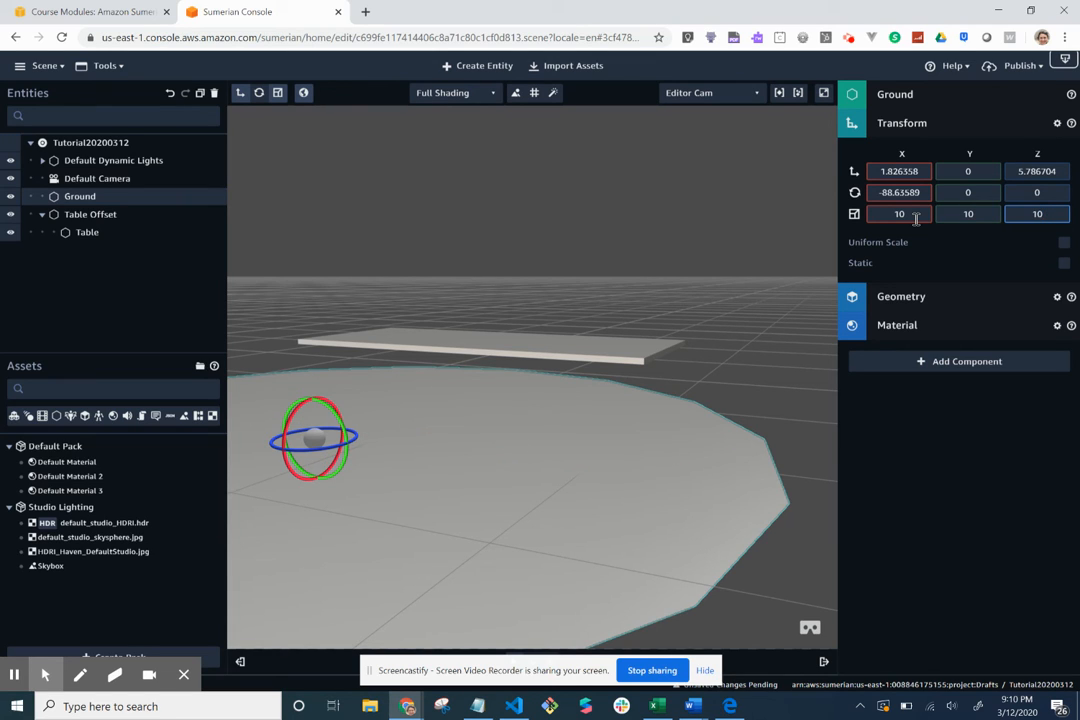
pyautogui.press('Return')
# Set Ground's scale to 20 on X, 20 on Y and 0 on Z
pyautogui.press('Tab')
pyautogui.write('0')
pyautogui.hotkey('shift', 'Tab')
pyautogui.write('20')
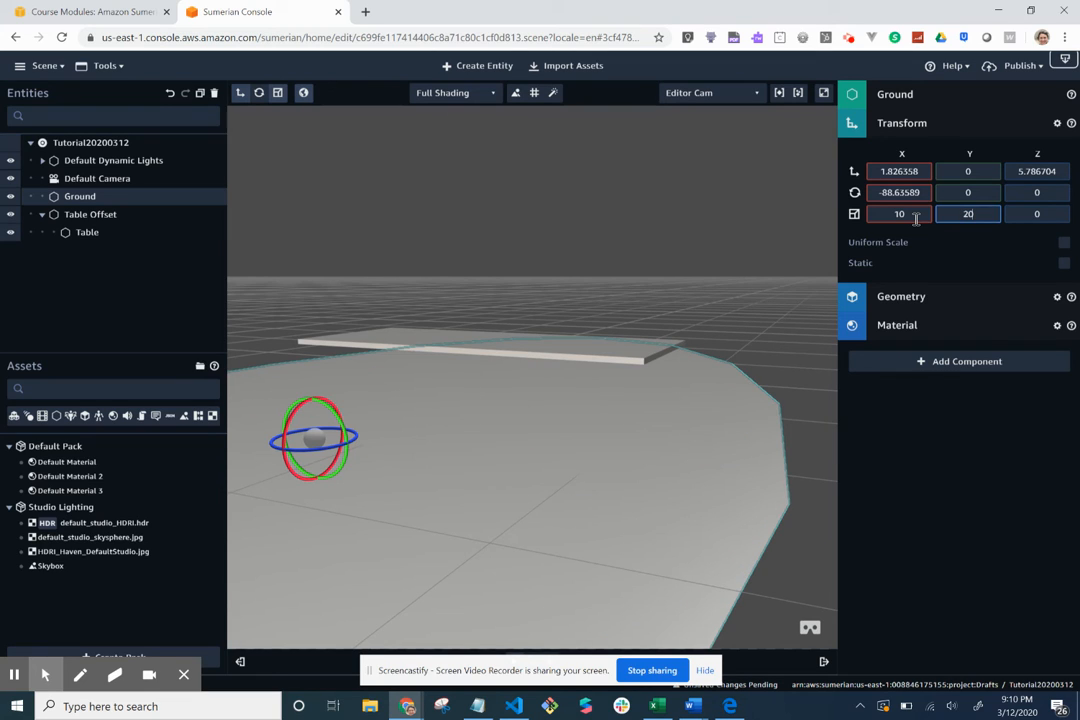
pyautogui.hotkey('shift', 'Tab')
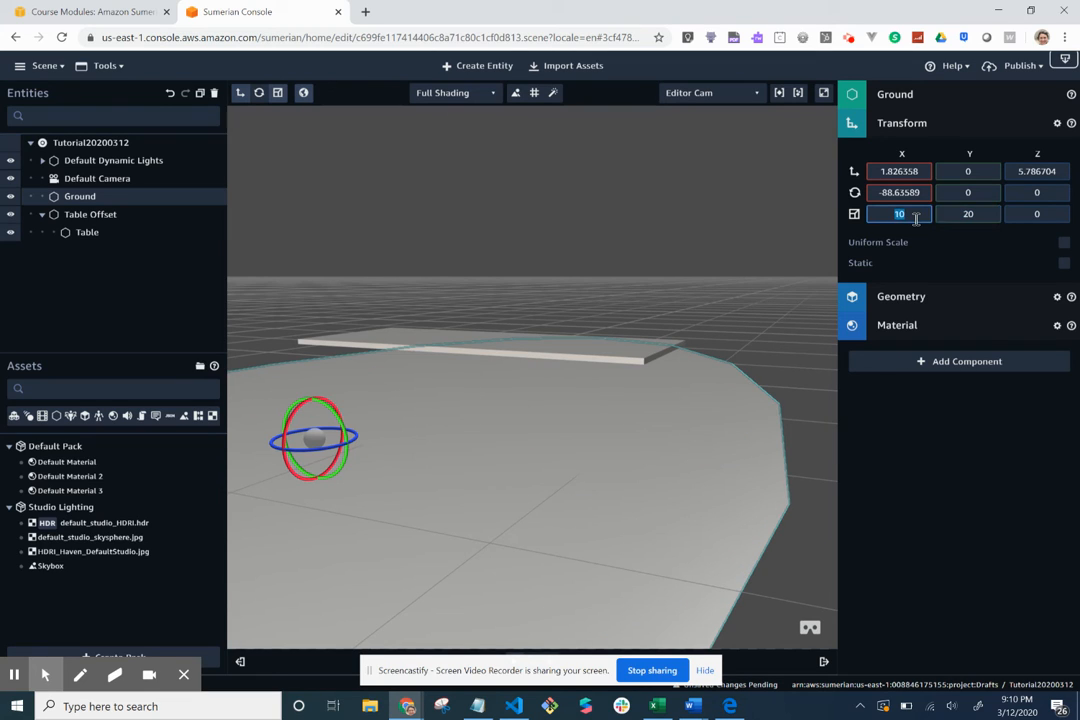
pyautogui.write('20')
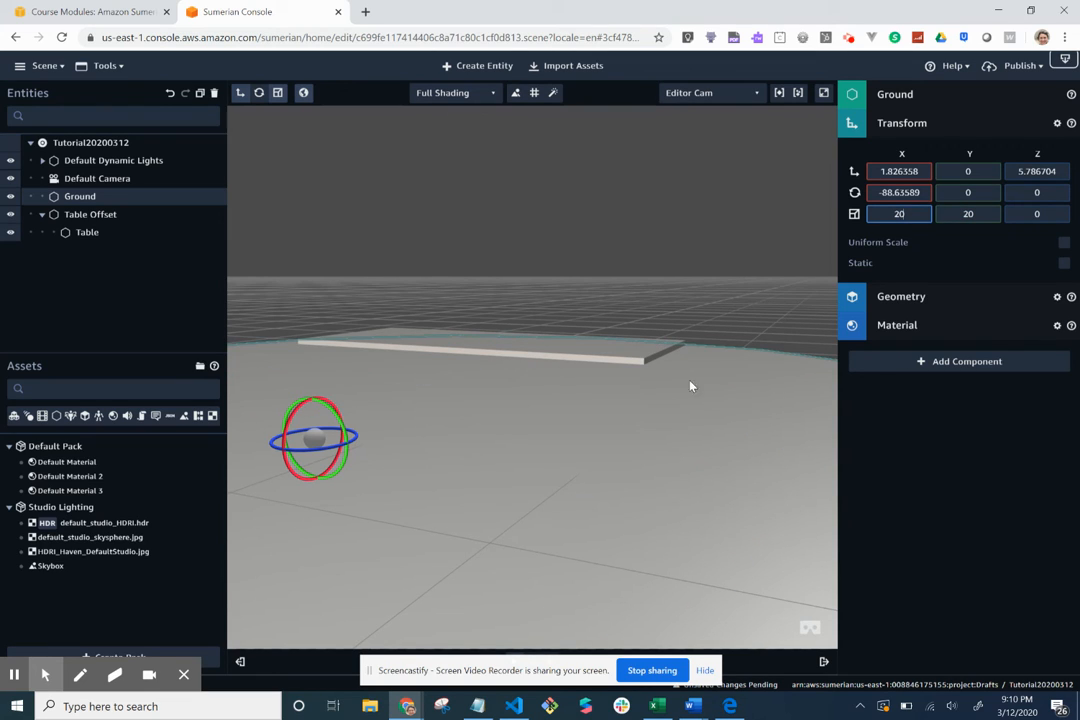
# Examine from below and above how the enlarged Ground disk lies relative to the table
pyautogui.click(681, 415)
pyautogui.moveTo(632, 476); pyautogui.dragTo(638, 373)
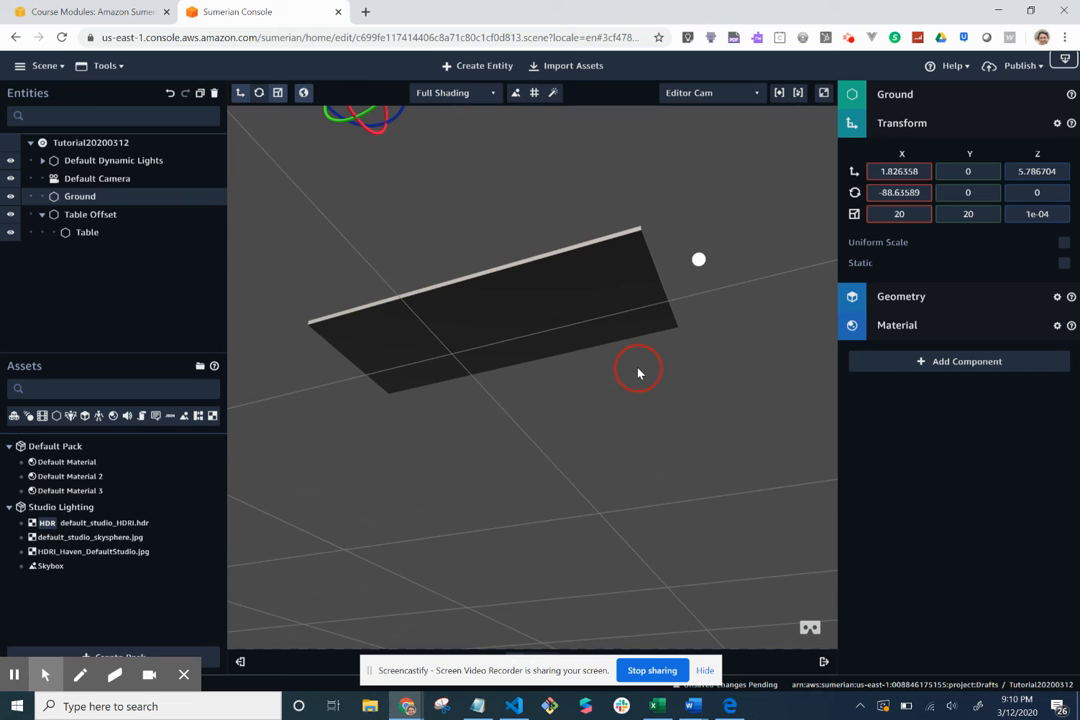
pyautogui.moveTo(638, 373); pyautogui.dragTo(619, 507)
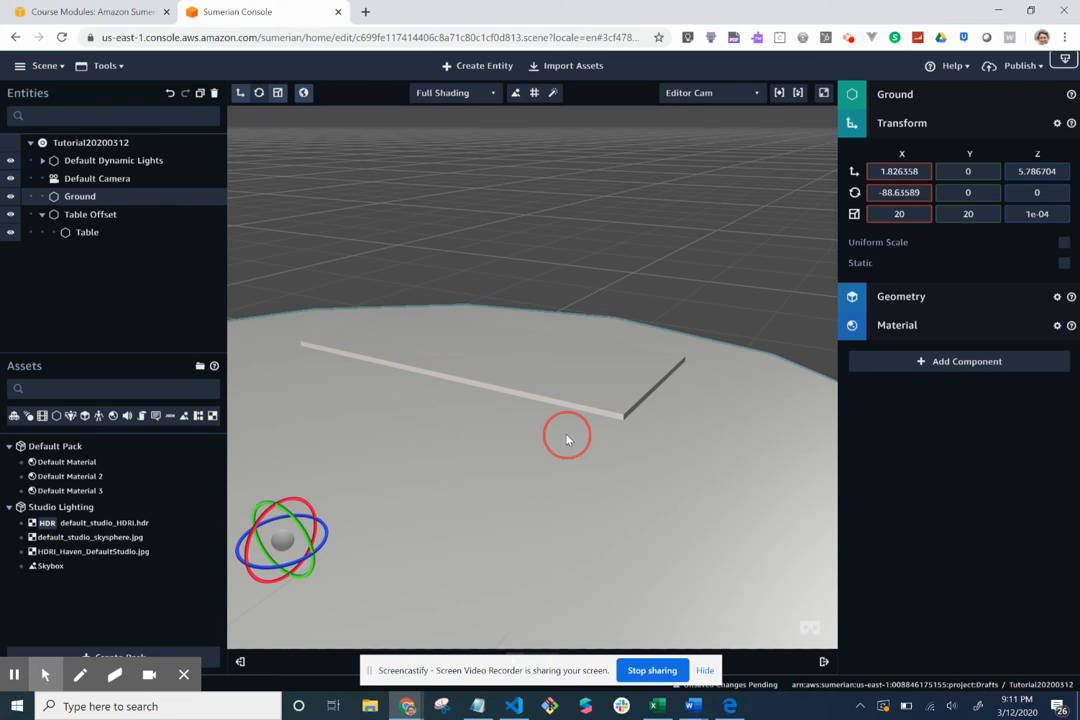
pyautogui.keyDown('ctrl'); pyautogui.click(600, 416); pyautogui.keyUp('ctrl')
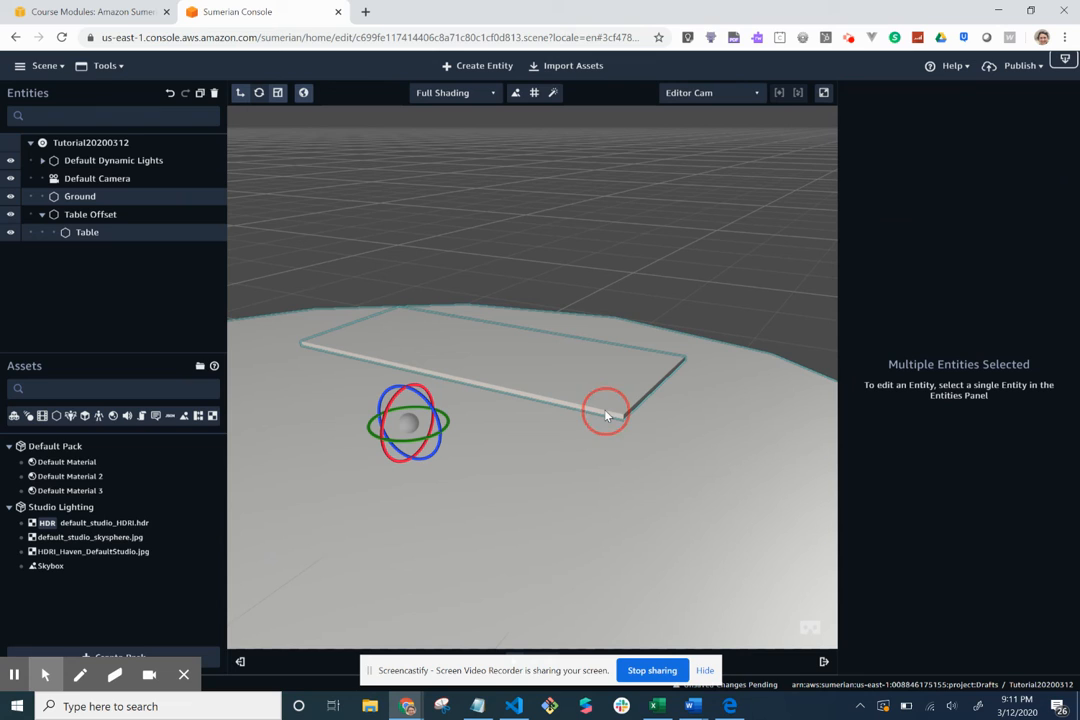
pyautogui.click(602, 308)
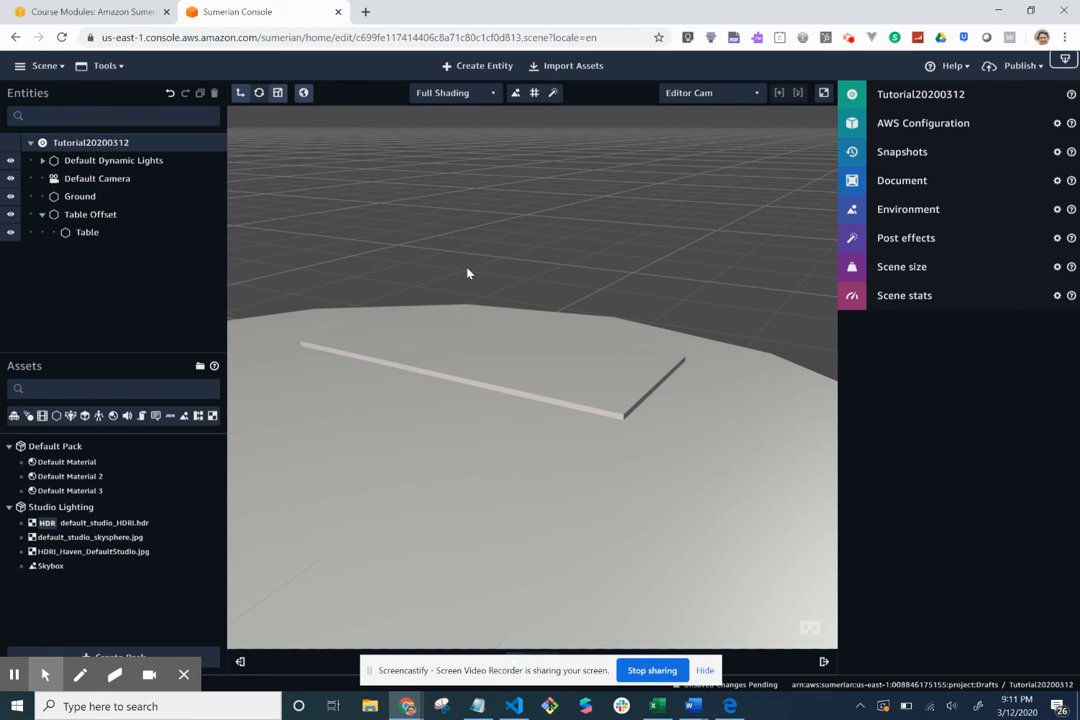
pyautogui.moveTo(467, 272); pyautogui.dragTo(696, 130)
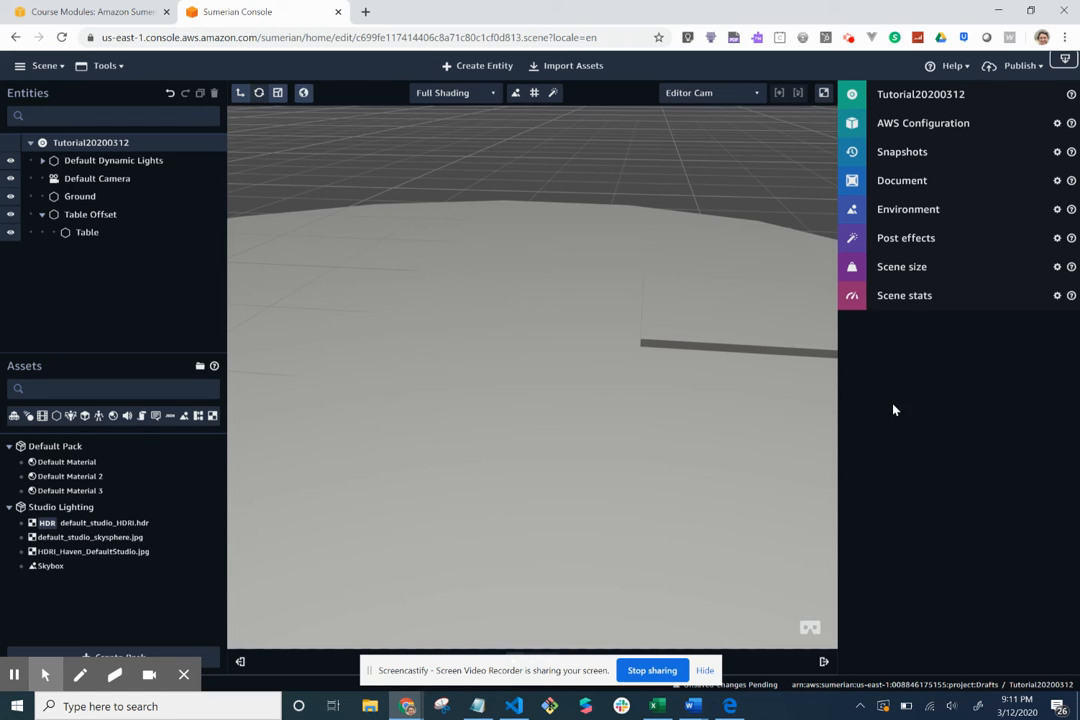
# Narrow the component inspector and the entity and asset lists to enlarge the scene viewport
pyautogui.moveTo(840, 411); pyautogui.dragTo(974, 434)
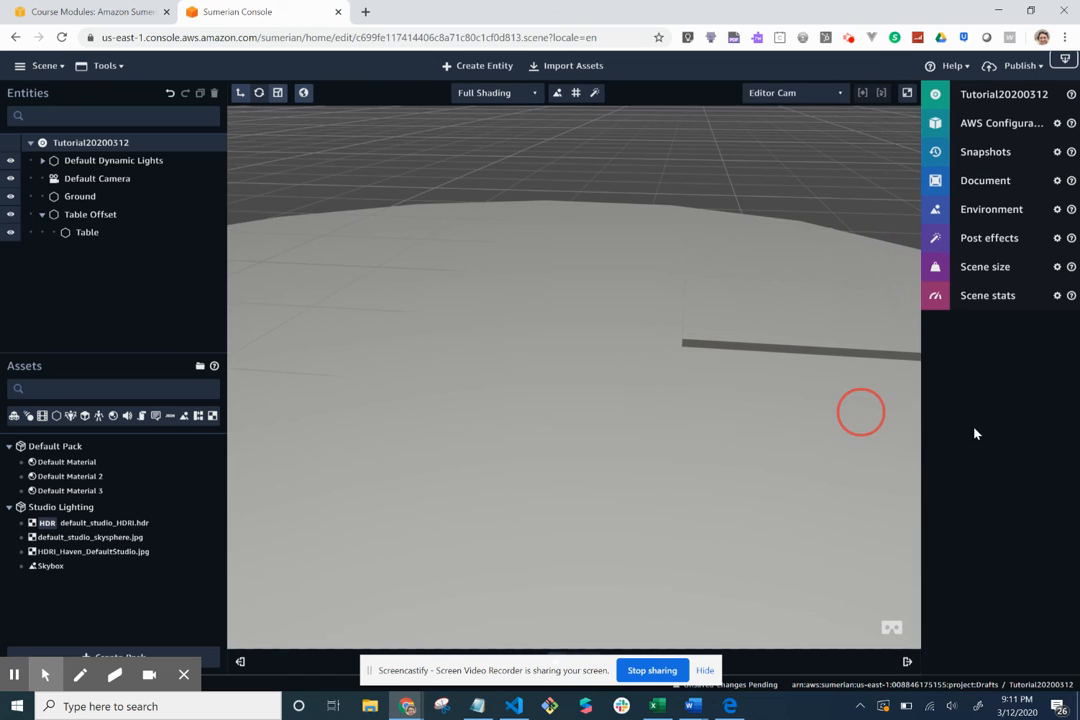
pyautogui.moveTo(716, 385); pyautogui.dragTo(313, 366)
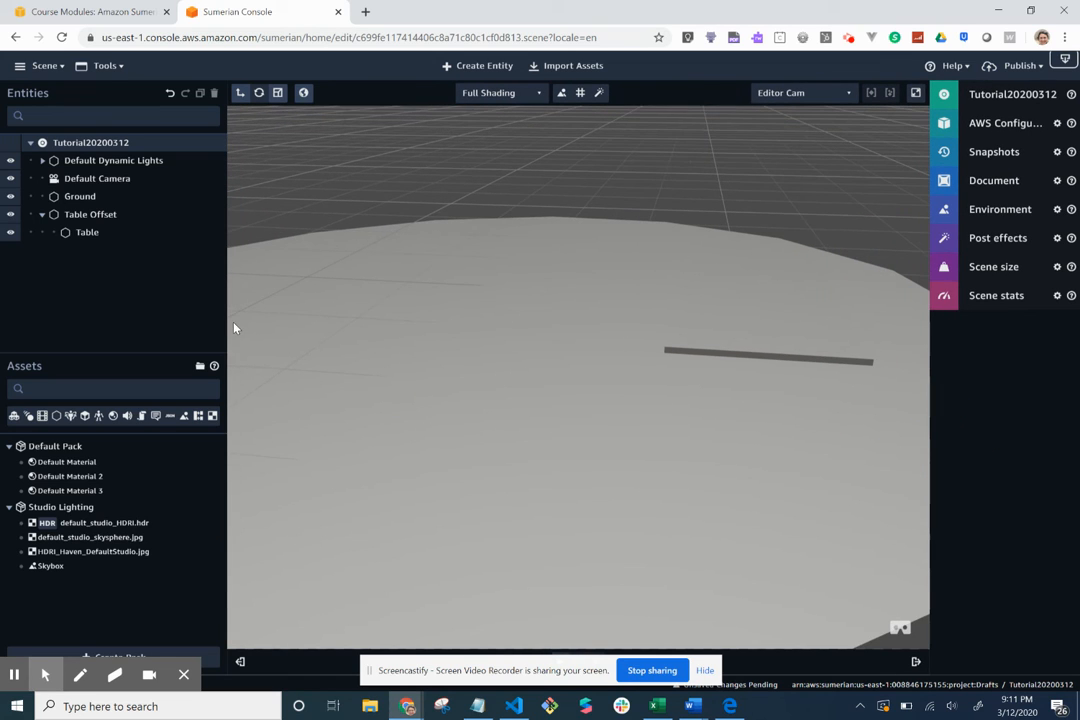
pyautogui.moveTo(227, 318); pyautogui.dragTo(140, 310)
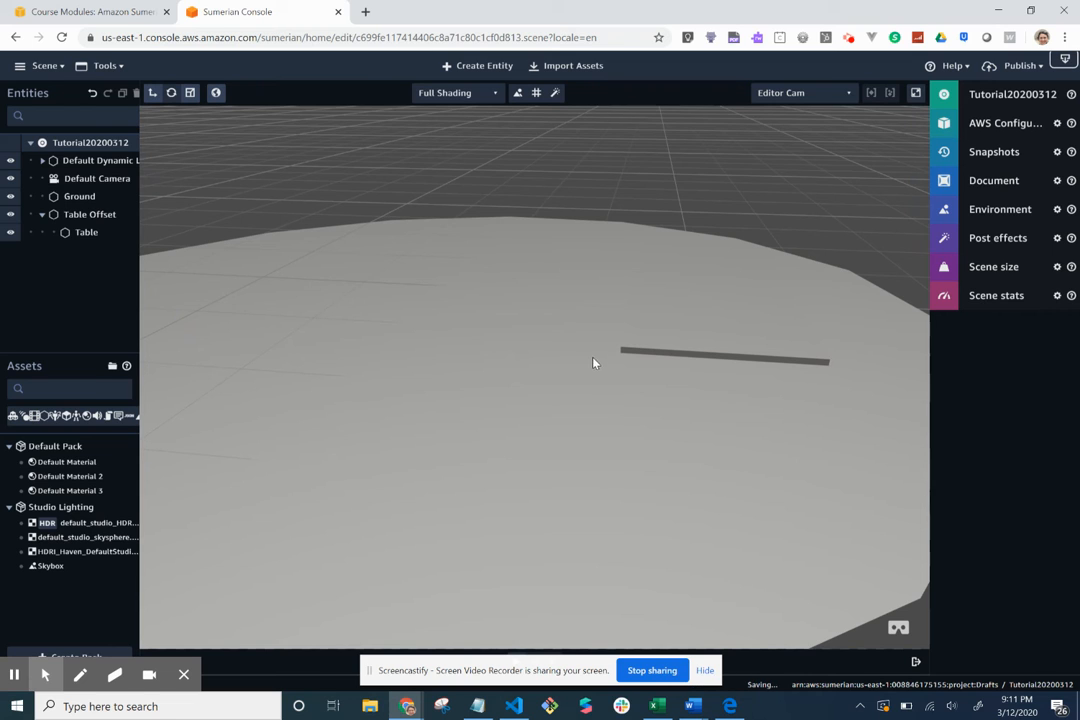
# Set the Ground material's diffuse color to green, hex 17c213
pyautogui.moveTo(686, 404); pyautogui.dragTo(689, 459)
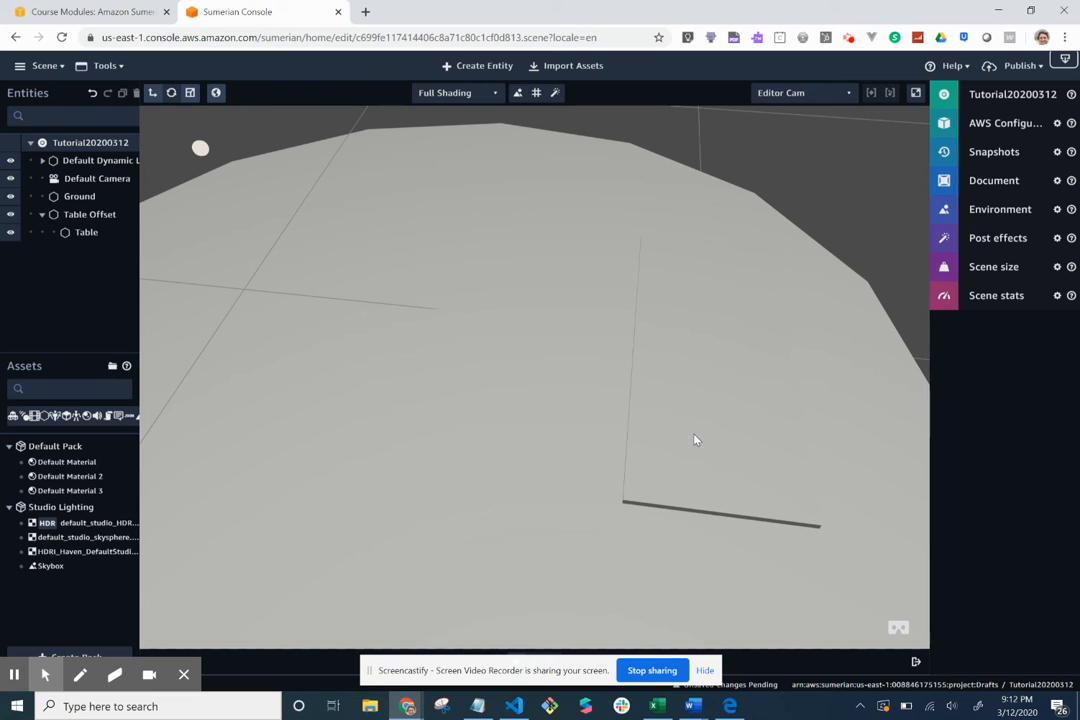
pyautogui.click(80, 197)
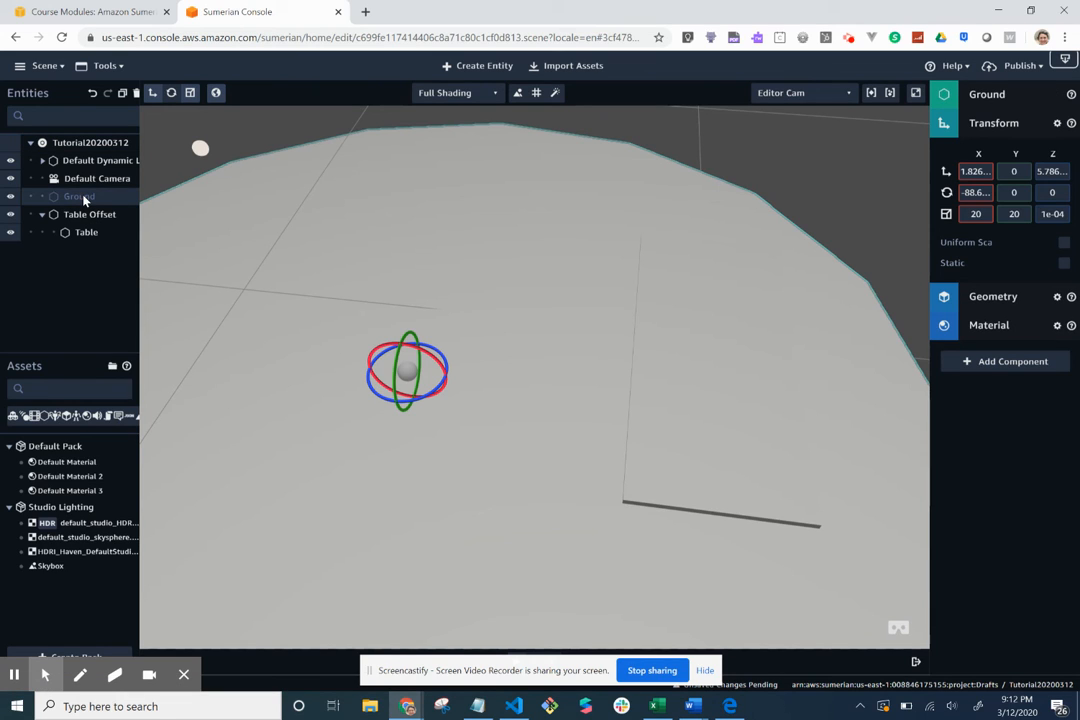
pyautogui.click(1029, 136)
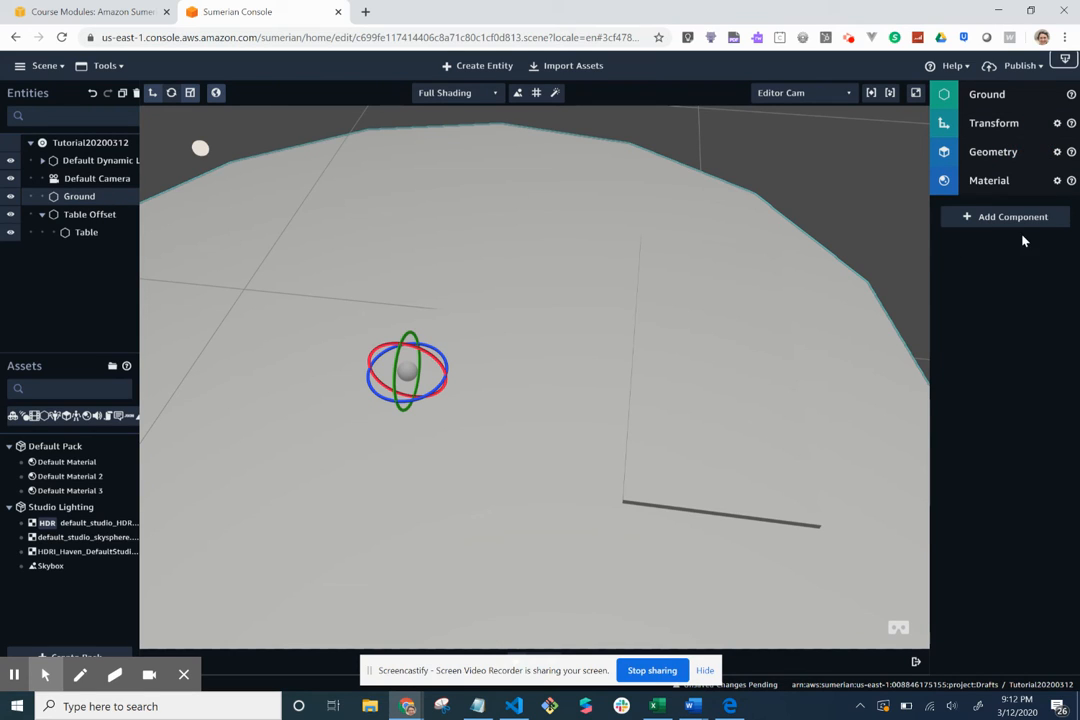
pyautogui.click(1006, 190)
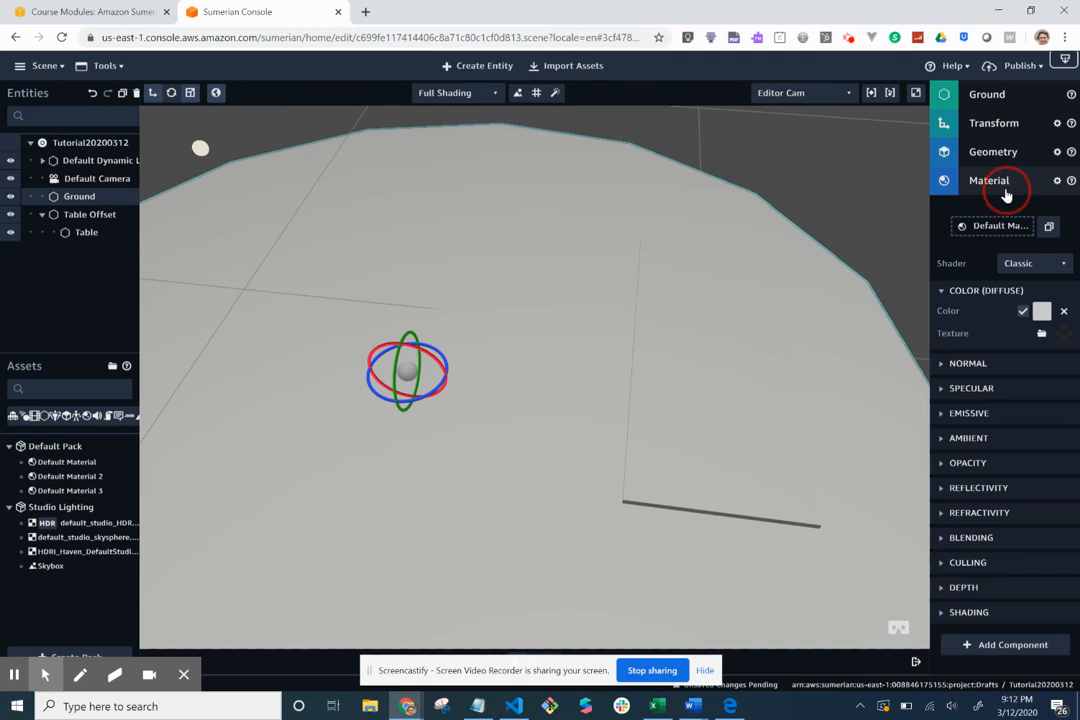
pyautogui.click(1043, 312)
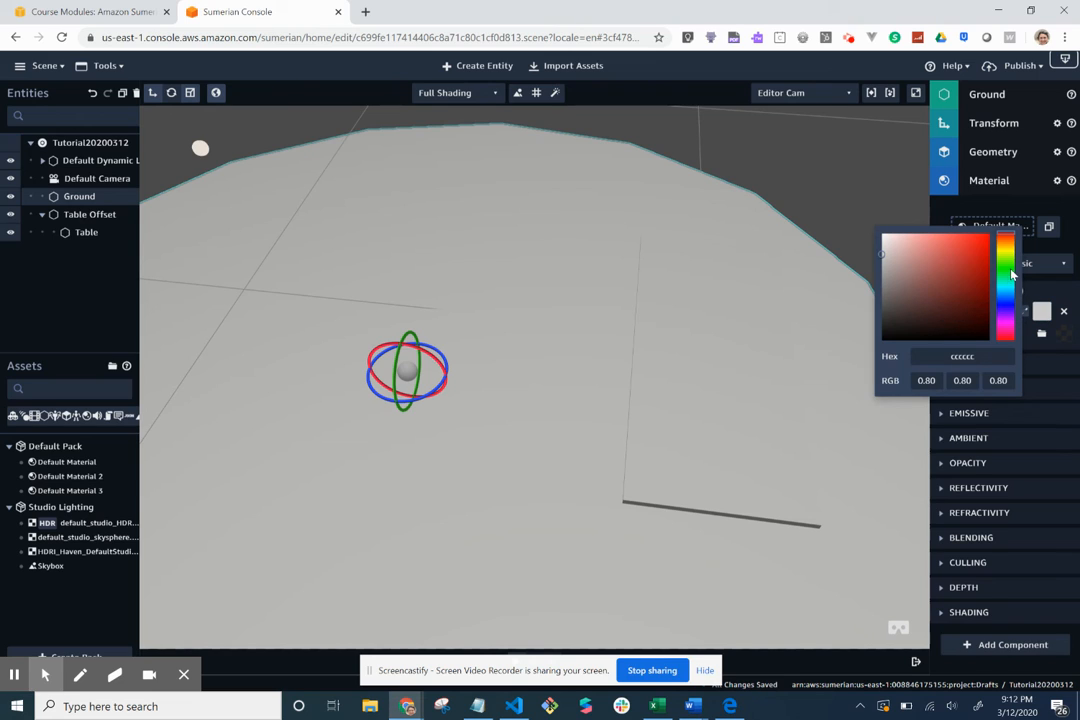
pyautogui.click(1005, 265)
pyautogui.click(979, 259)
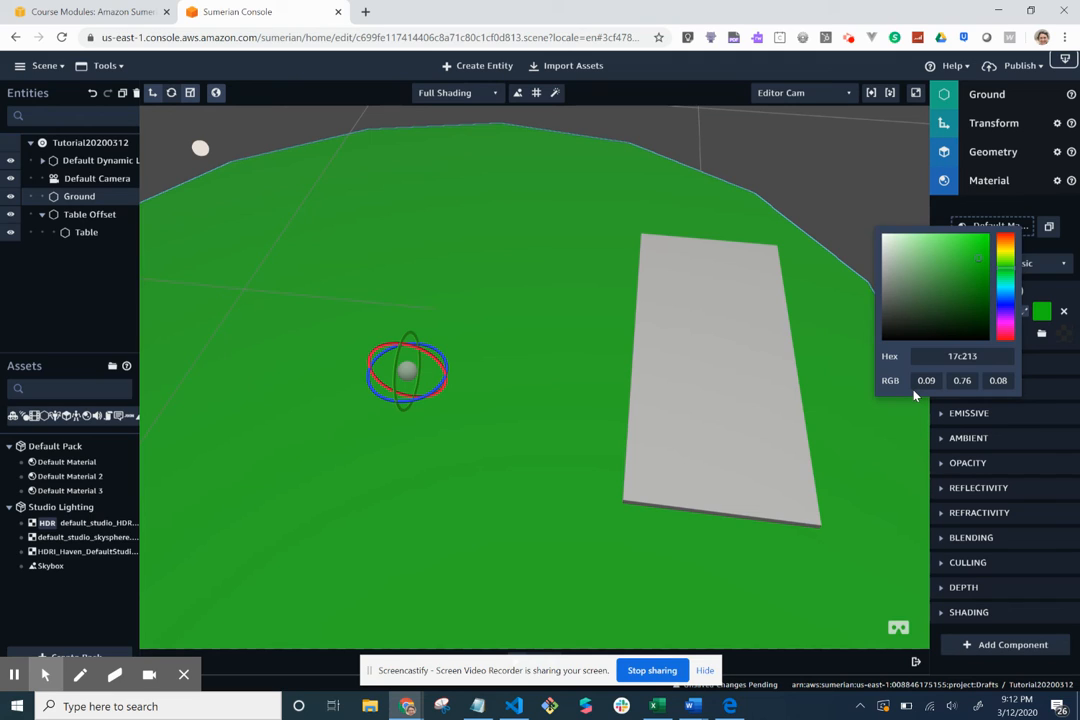
pyautogui.click(842, 492)
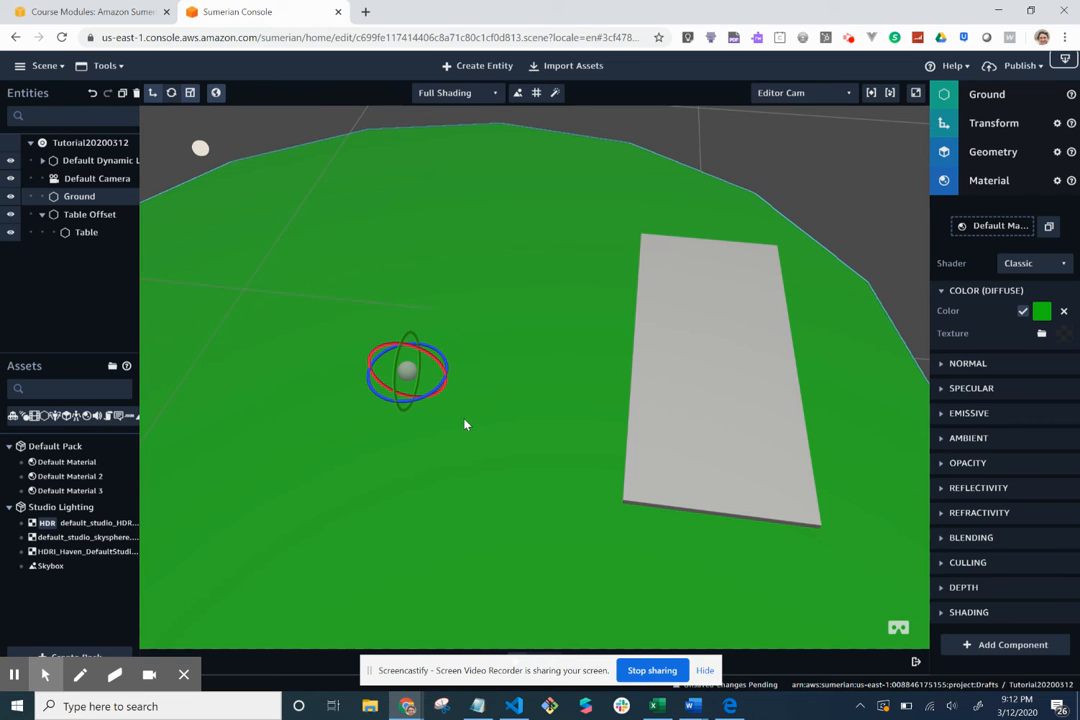
# Set the Table material's diffuse color to yellow, hex d3cf18
pyautogui.moveTo(465, 424)
pyautogui.mouseDown()
pyautogui.moveTo(468, 322)
pyautogui.moveTo(477, 393)
pyautogui.moveTo(499, 378)
pyautogui.moveTo(446, 425)
pyautogui.mouseUp()
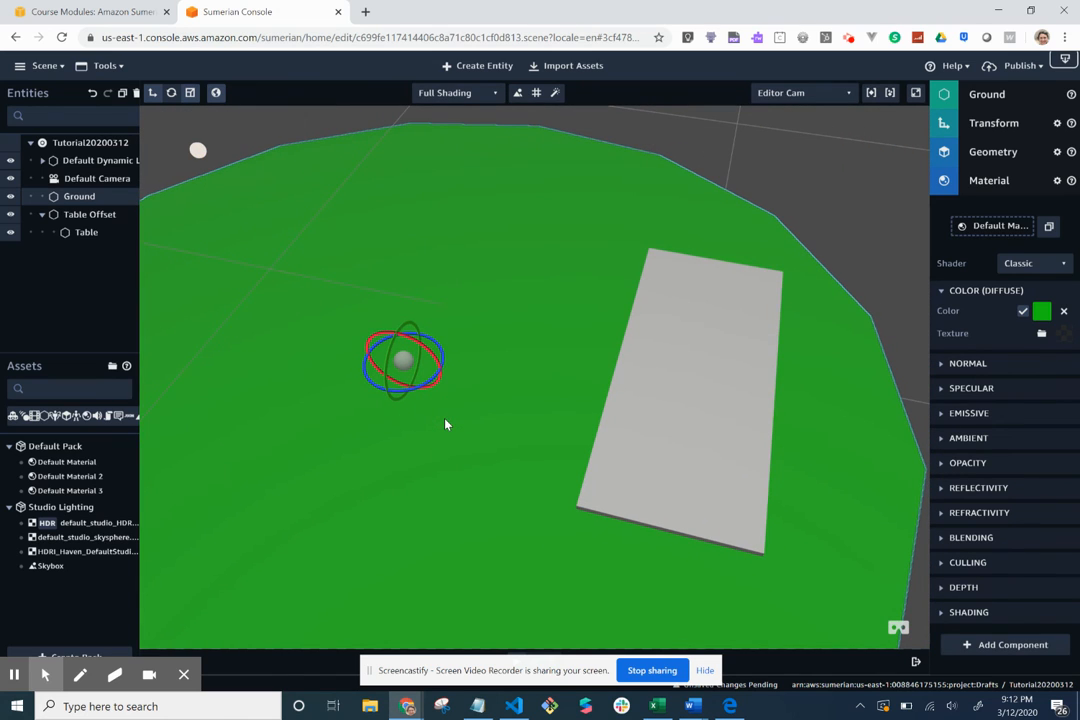
pyautogui.click(700, 405)
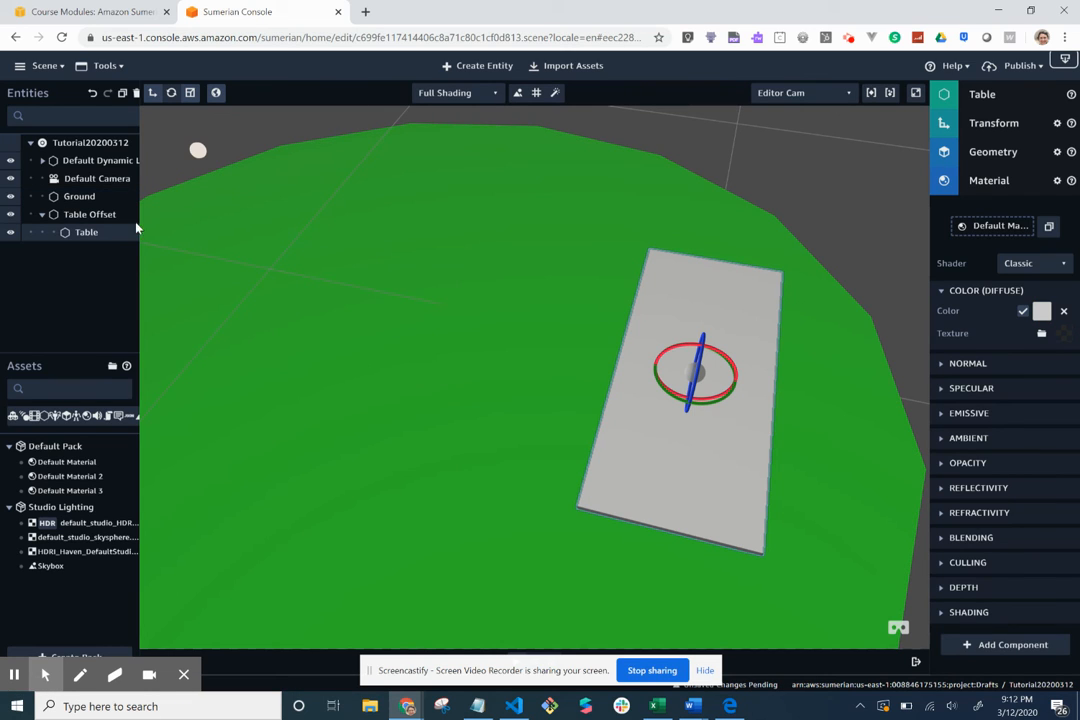
pyautogui.click(1042, 313)
pyautogui.moveTo(1007, 256); pyautogui.dragTo(1004, 247)
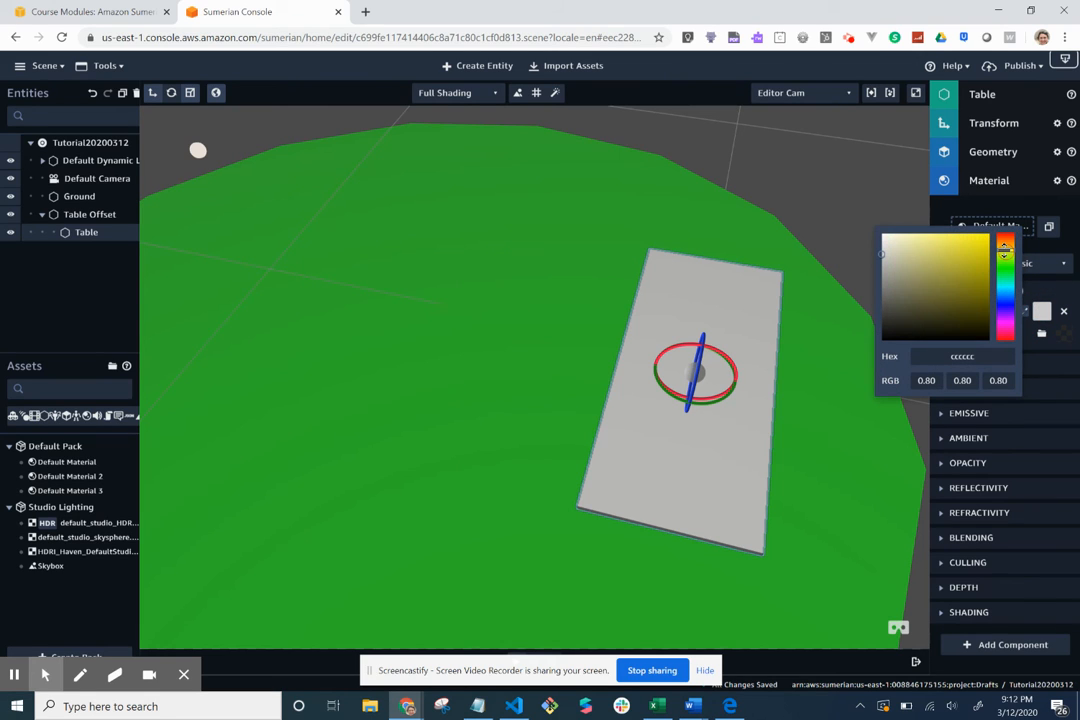
pyautogui.click(976, 249)
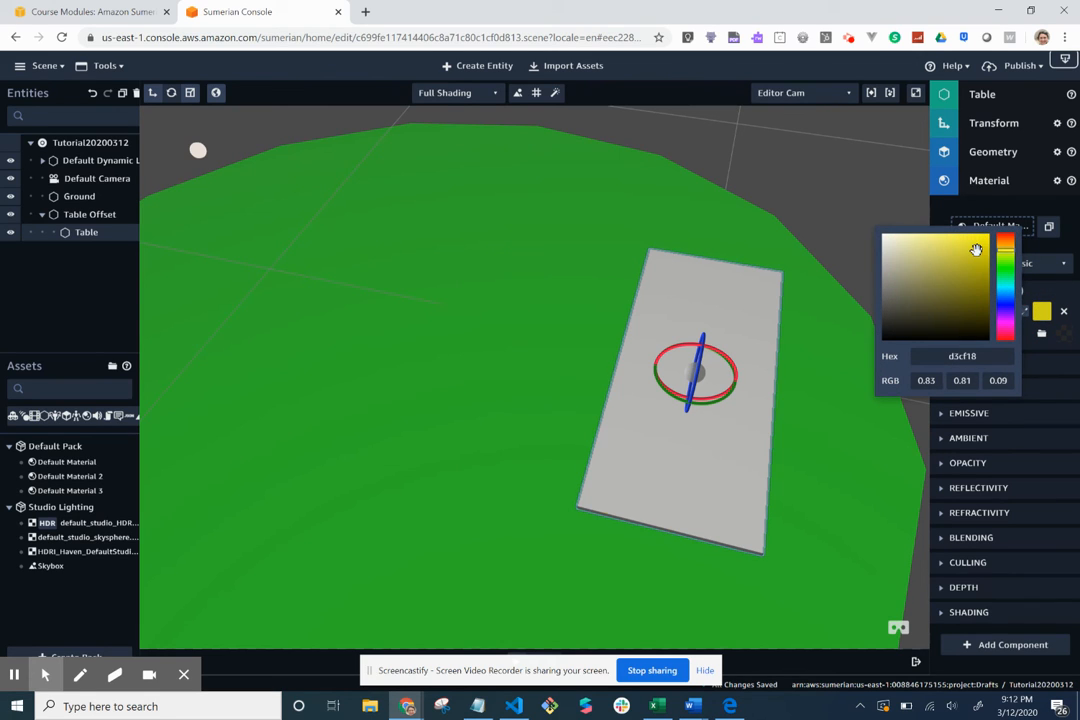
pyautogui.click(818, 441)
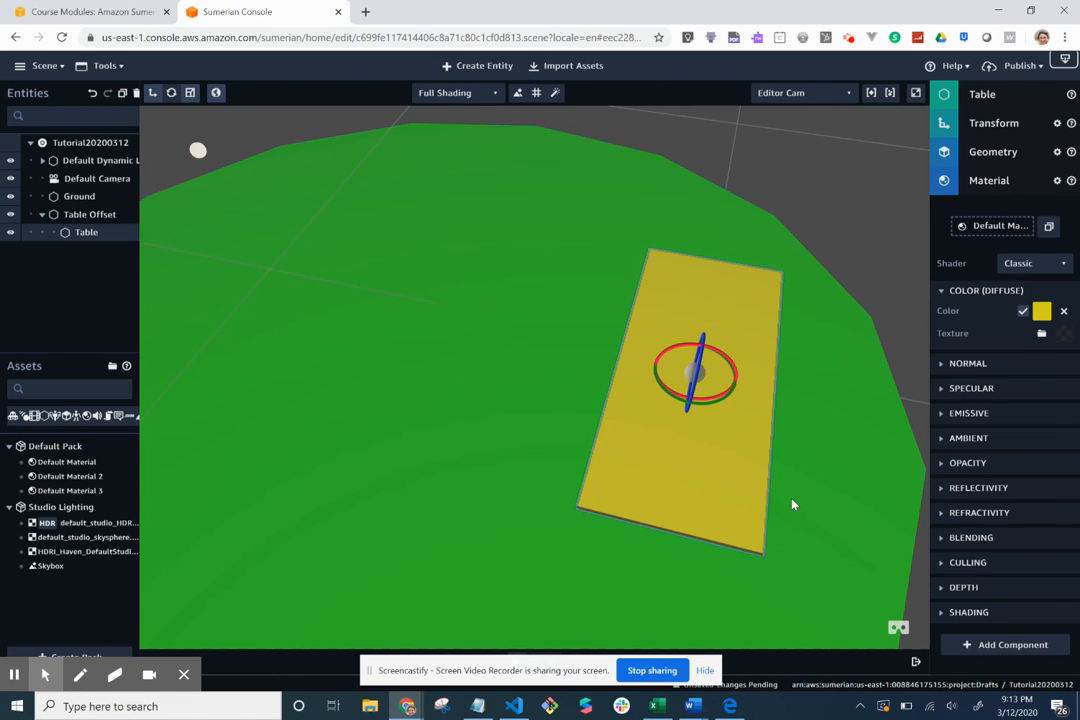
# Move the Table across the green Ground disk, away from its edge and toward the middle
pyautogui.moveTo(792, 504)
pyautogui.mouseDown()
pyautogui.moveTo(781, 499)
pyautogui.moveTo(792, 385)
pyautogui.moveTo(799, 485)
pyautogui.mouseUp()
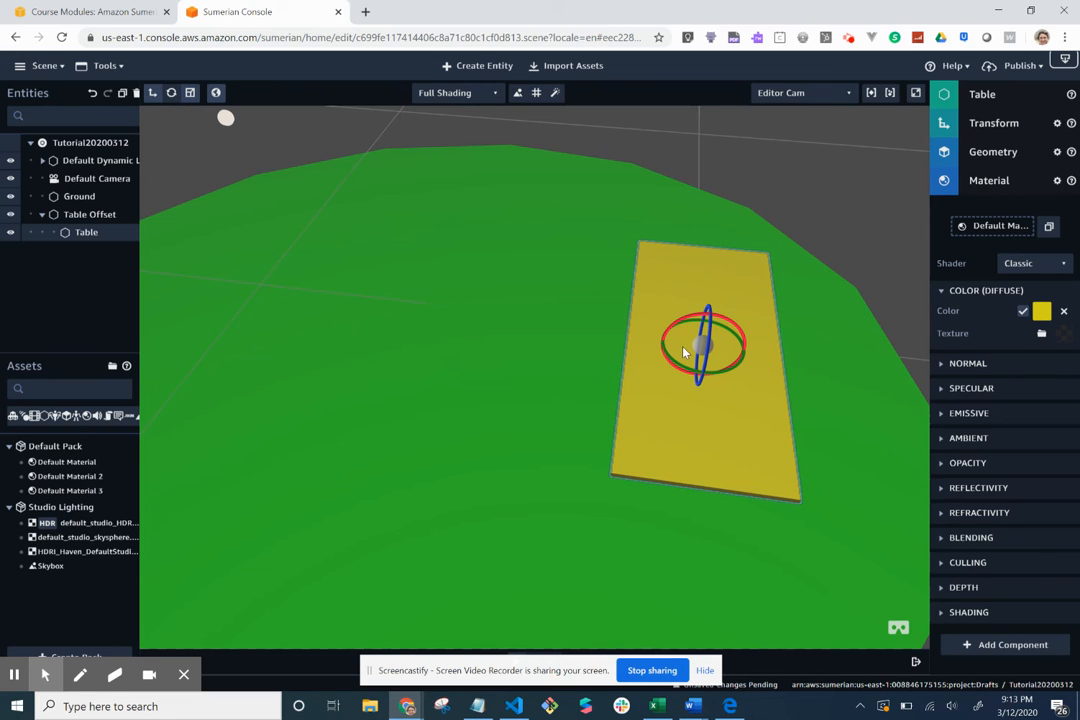
pyautogui.click(153, 94)
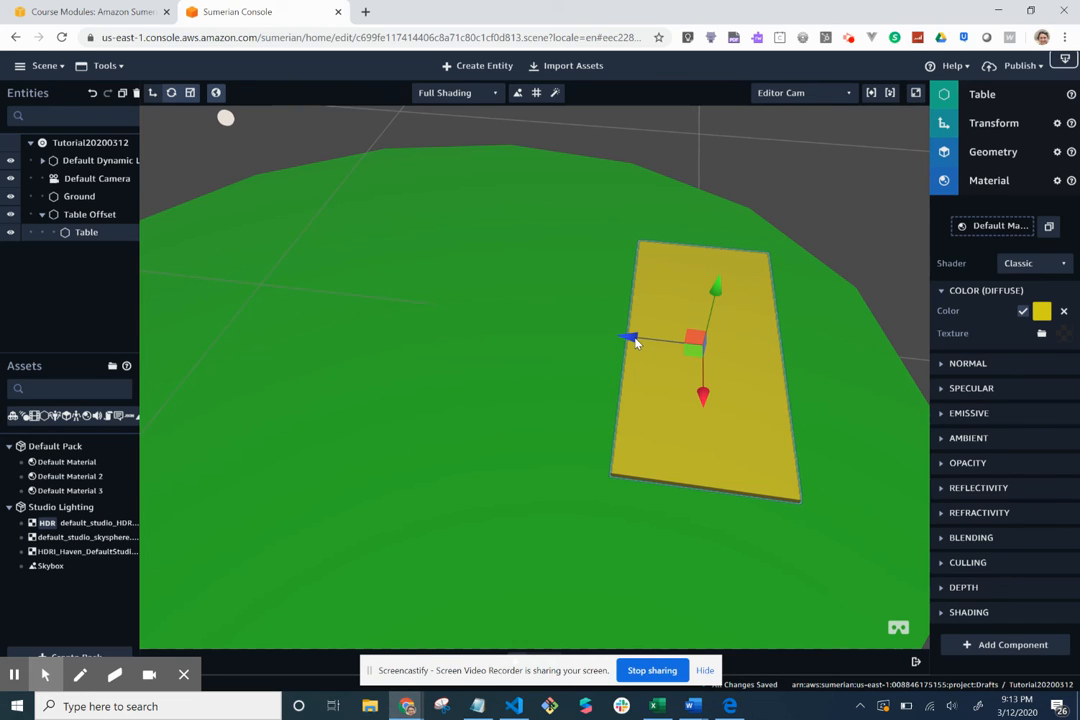
pyautogui.moveTo(635, 342); pyautogui.dragTo(413, 440)
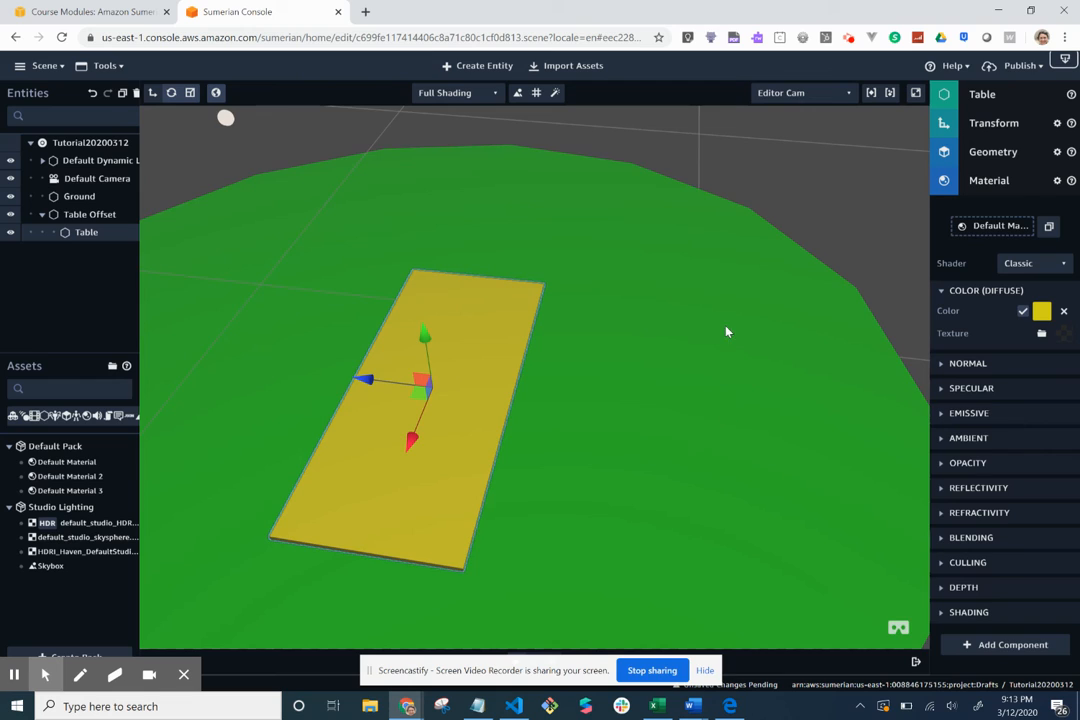
pyautogui.scroll(-2, 727, 332)
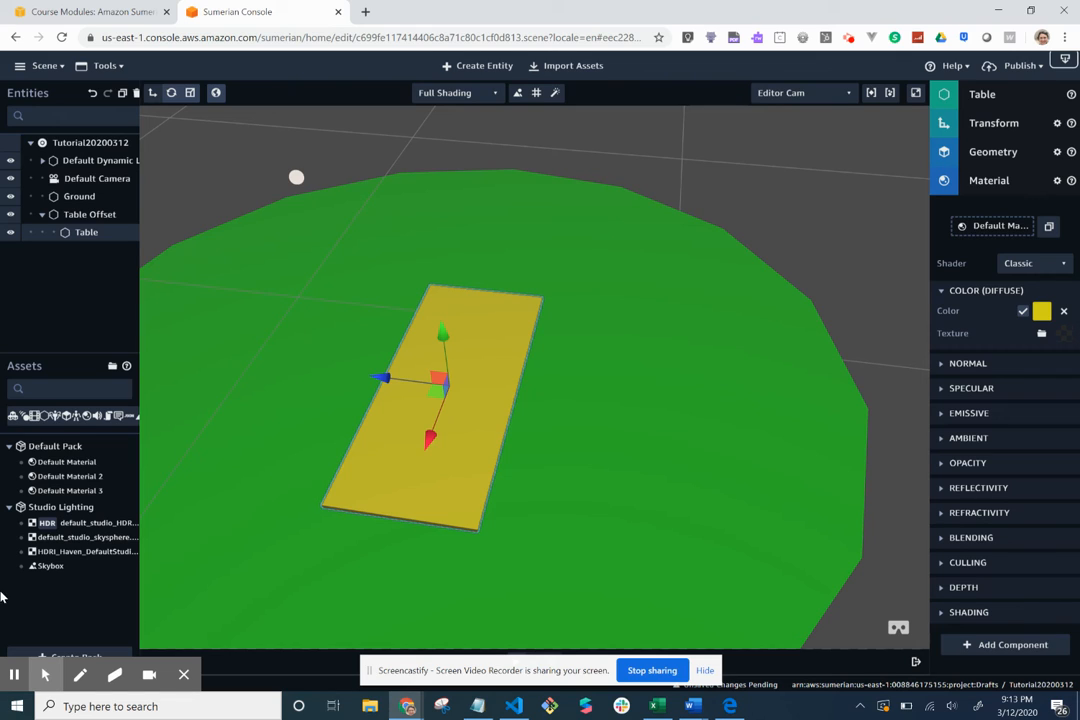
# Switch to the Google Images results and save the first cardboard box texture image in the Pictures folder as cardboardimage
pyautogui.click(14, 676)
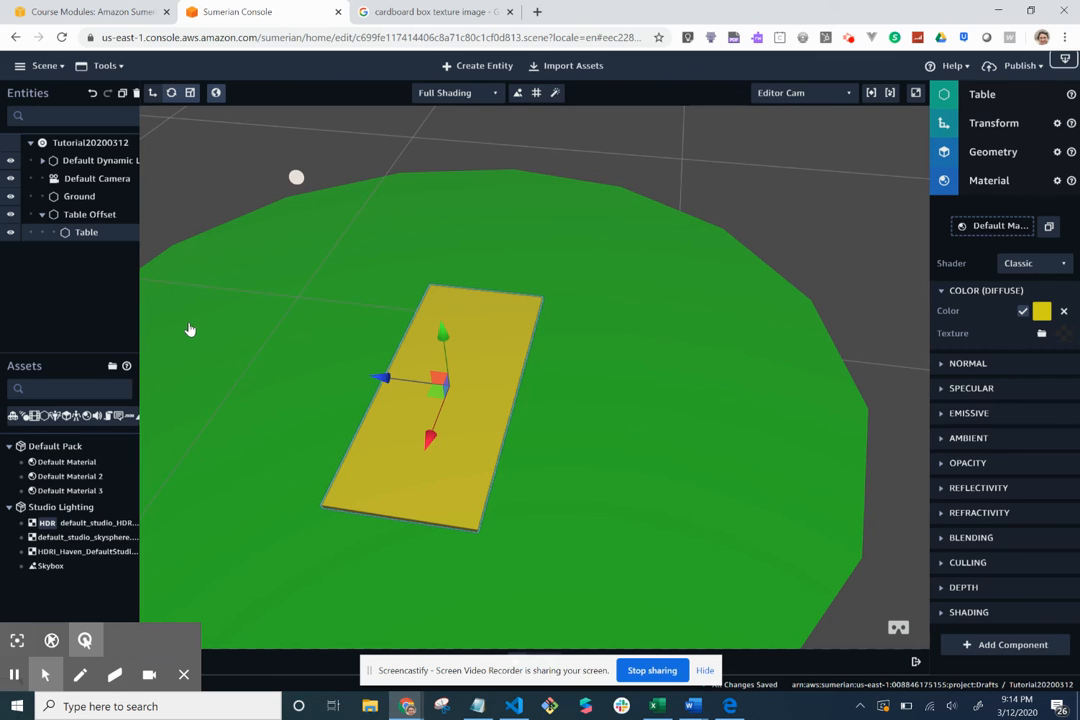
pyautogui.click(430, 18)
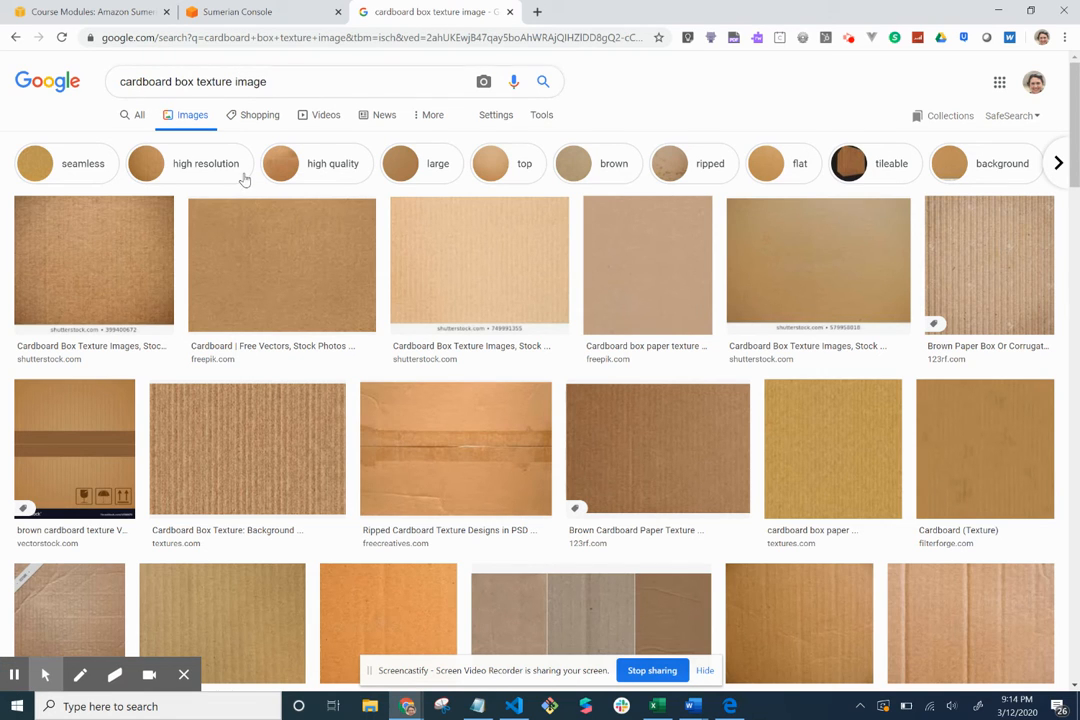
pyautogui.scroll(-4, 373, 371)
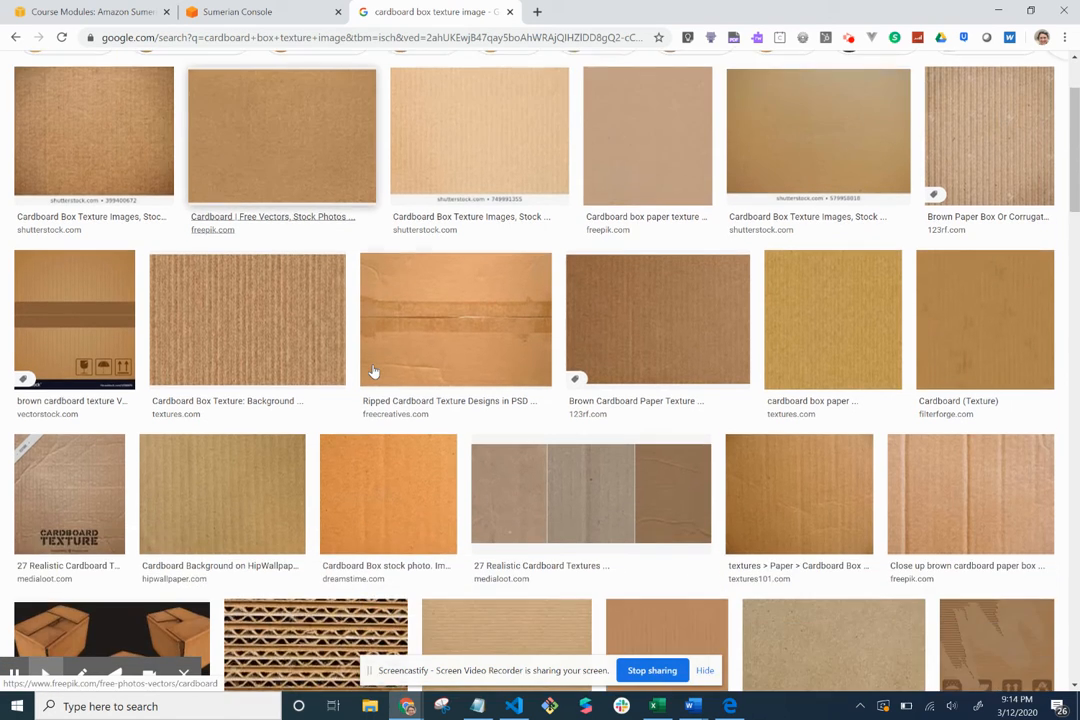
pyautogui.scroll(3, 373, 371)
pyautogui.scroll(1, 373, 371)
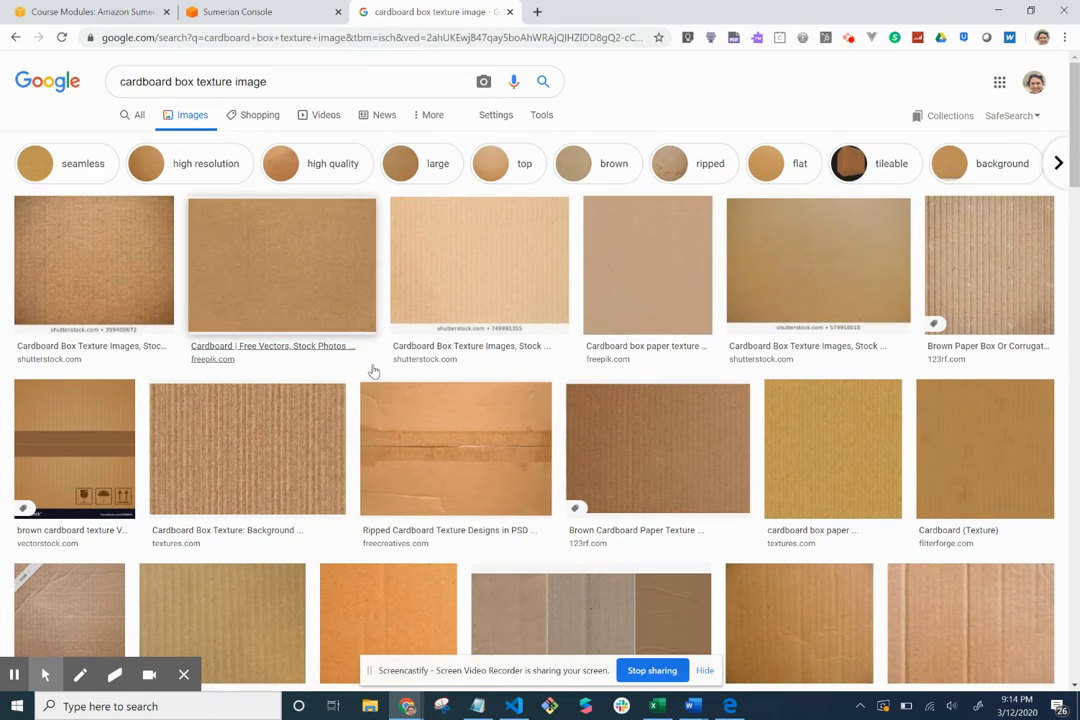
pyautogui.rightClick(133, 267)
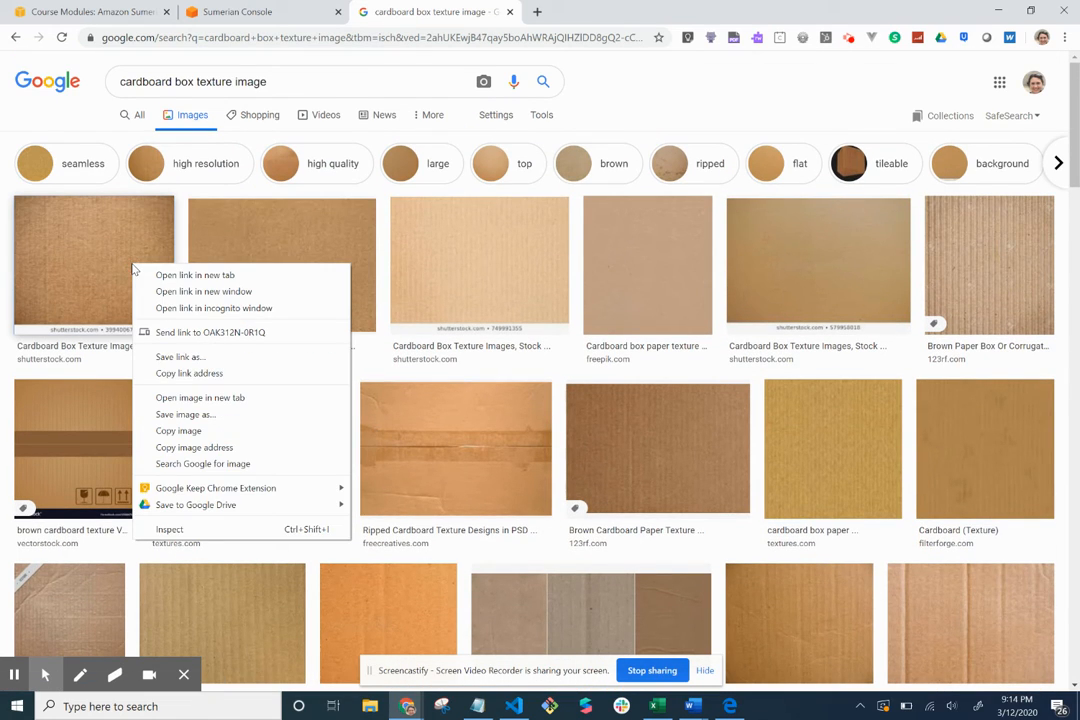
pyautogui.click(185, 416)
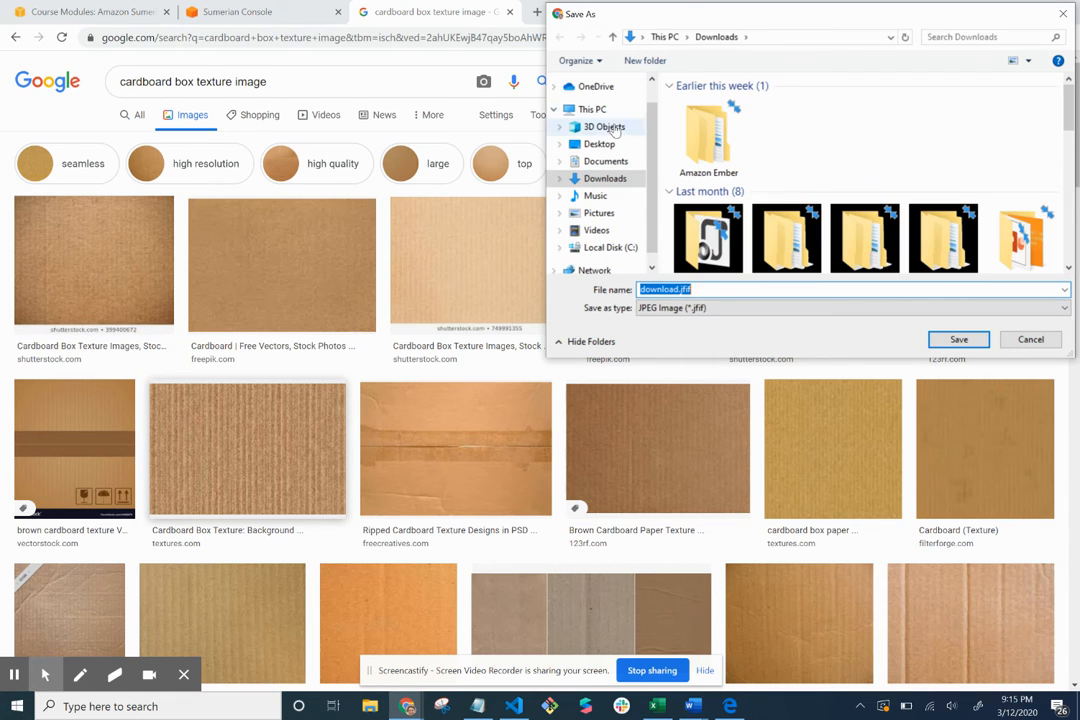
pyautogui.click(620, 213)
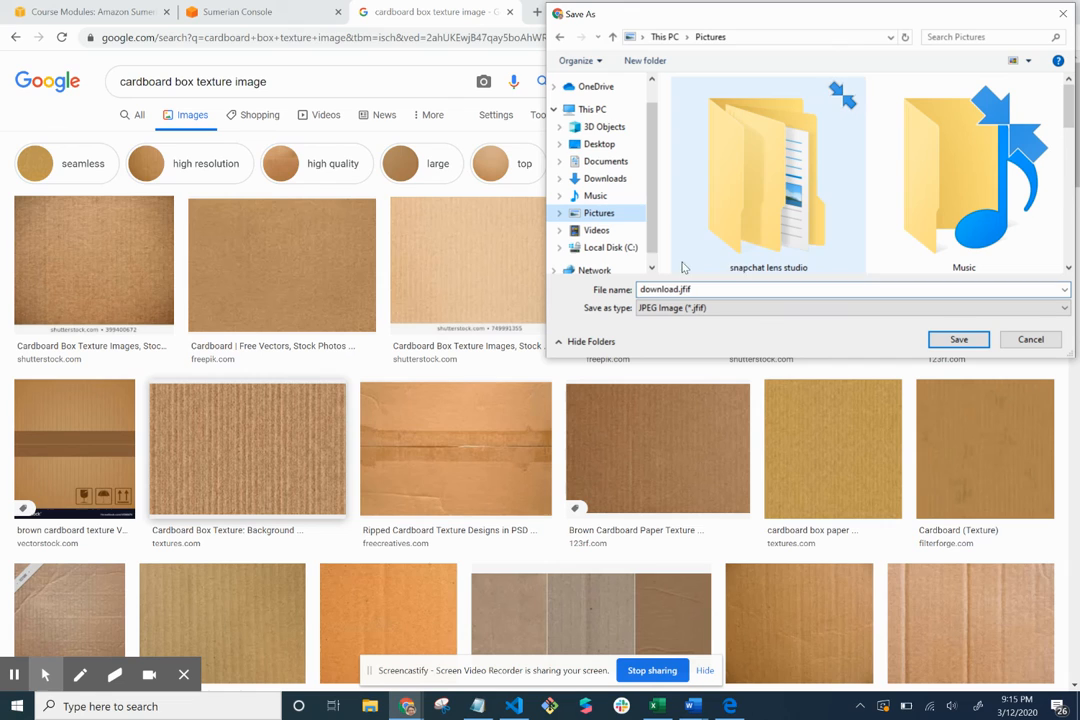
pyautogui.click(742, 287)
pyautogui.write('card')
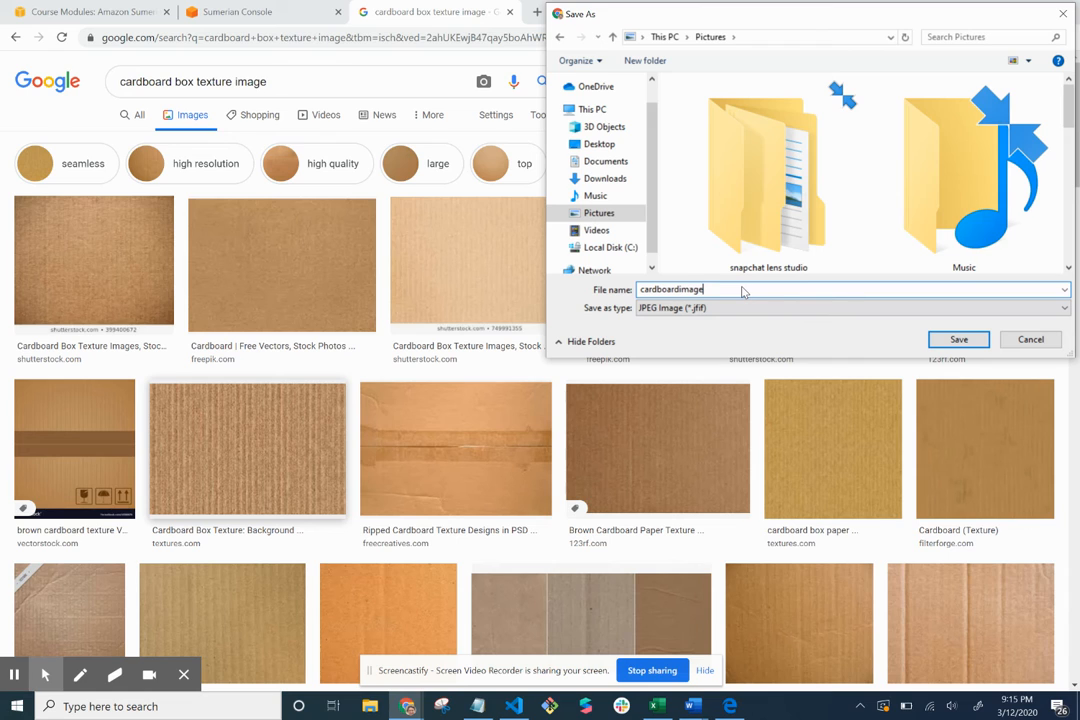
pyautogui.write('boardimage')
pyautogui.press('Return')
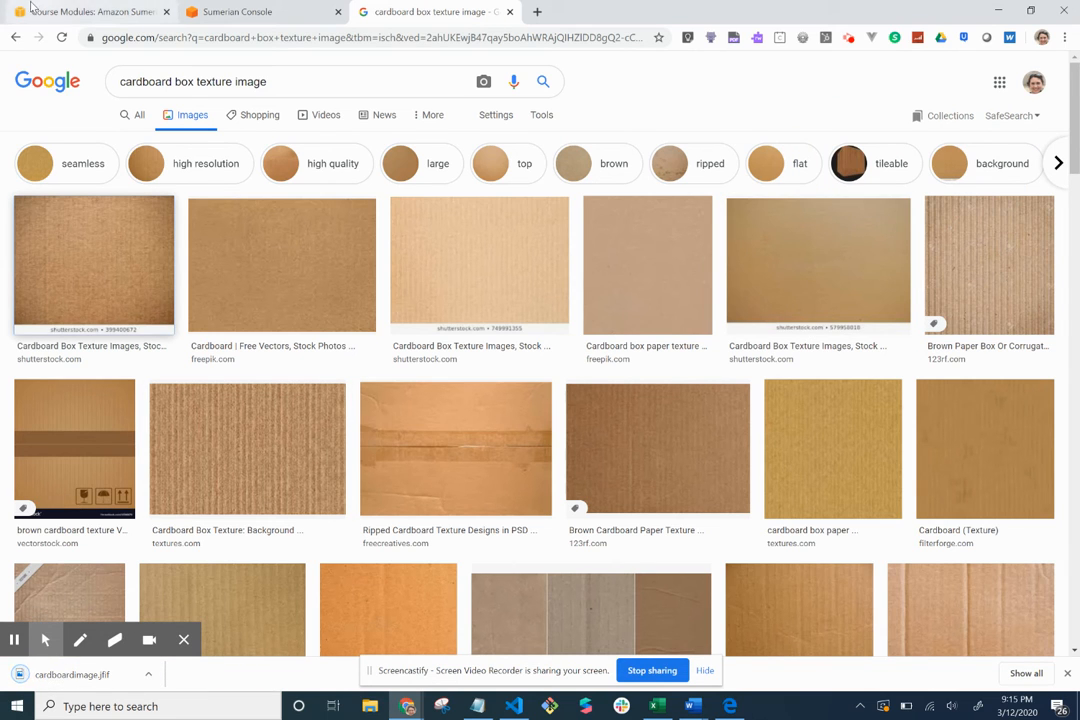
# Return to the Sumerian scene and widen the entity and asset lists
pyautogui.click(280, 13)
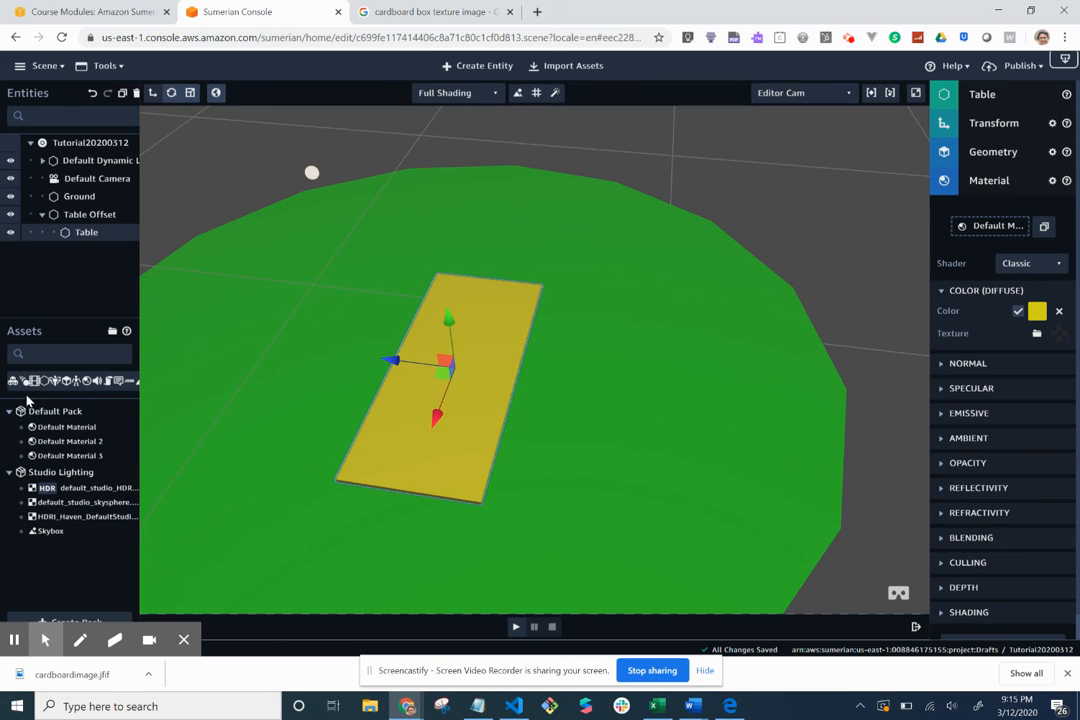
pyautogui.moveTo(140, 410); pyautogui.dragTo(252, 430)
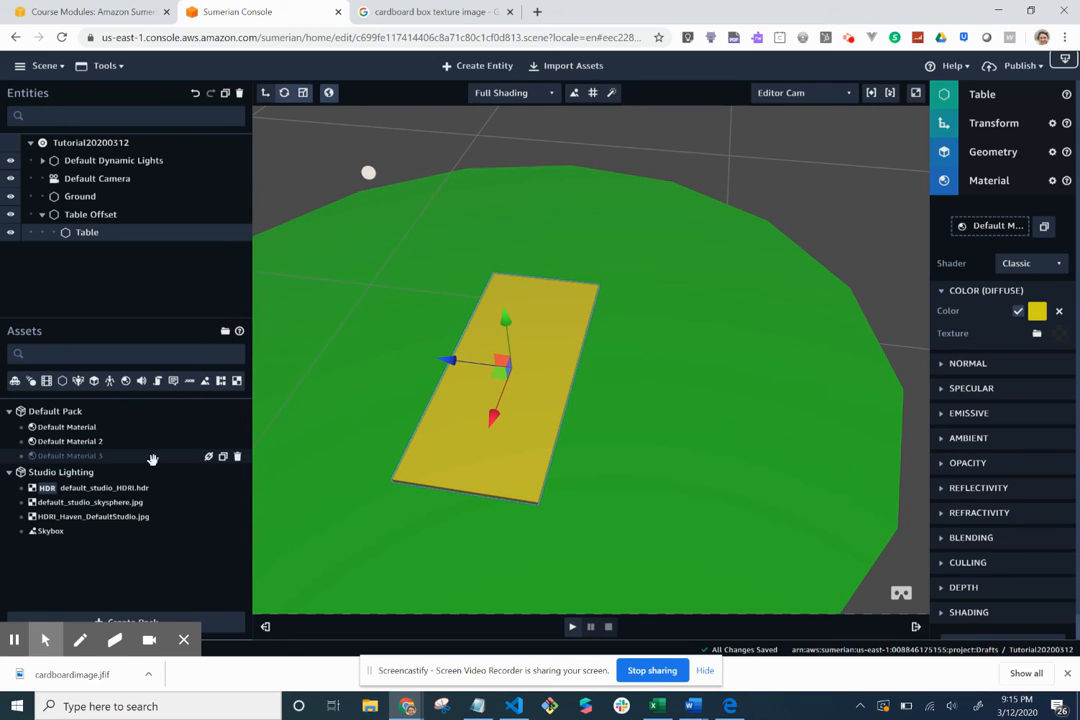
# Try to import cardboardimage.jfif from the Pictures folder as a scene asset
pyautogui.click(567, 70)
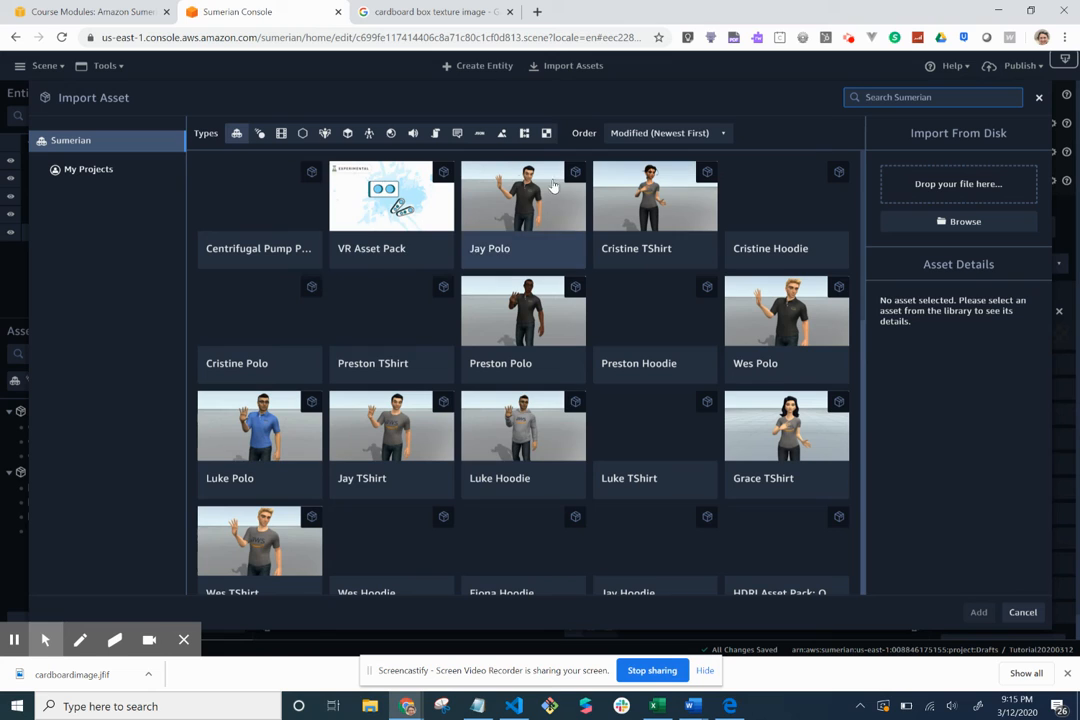
pyautogui.click(978, 224)
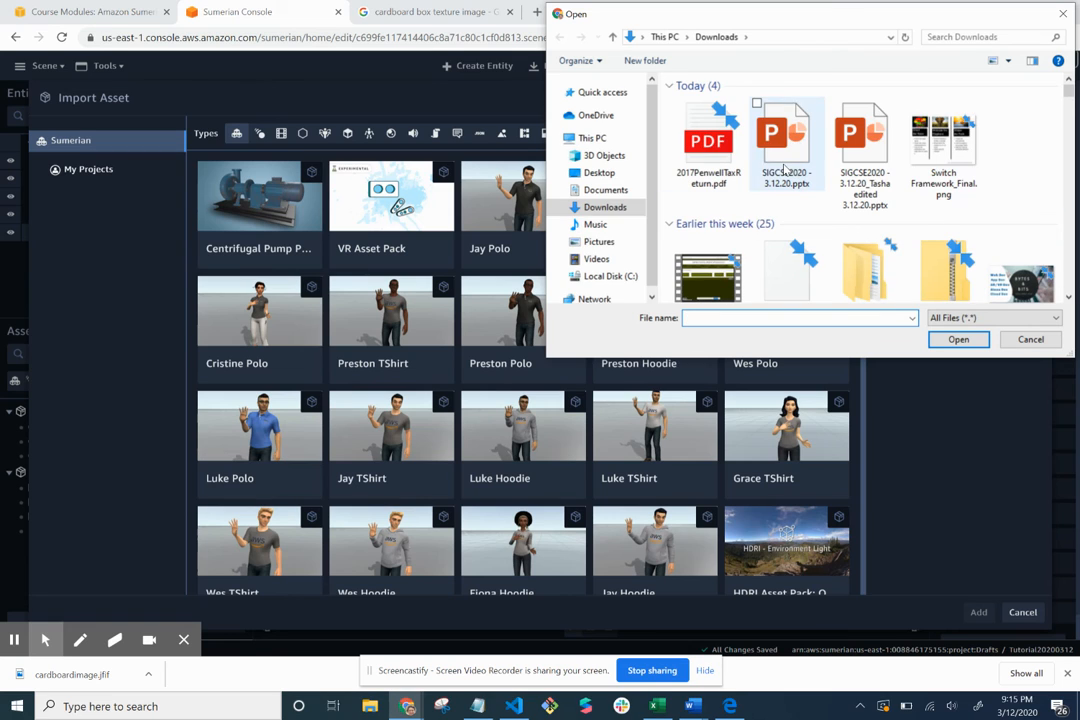
pyautogui.click(598, 241)
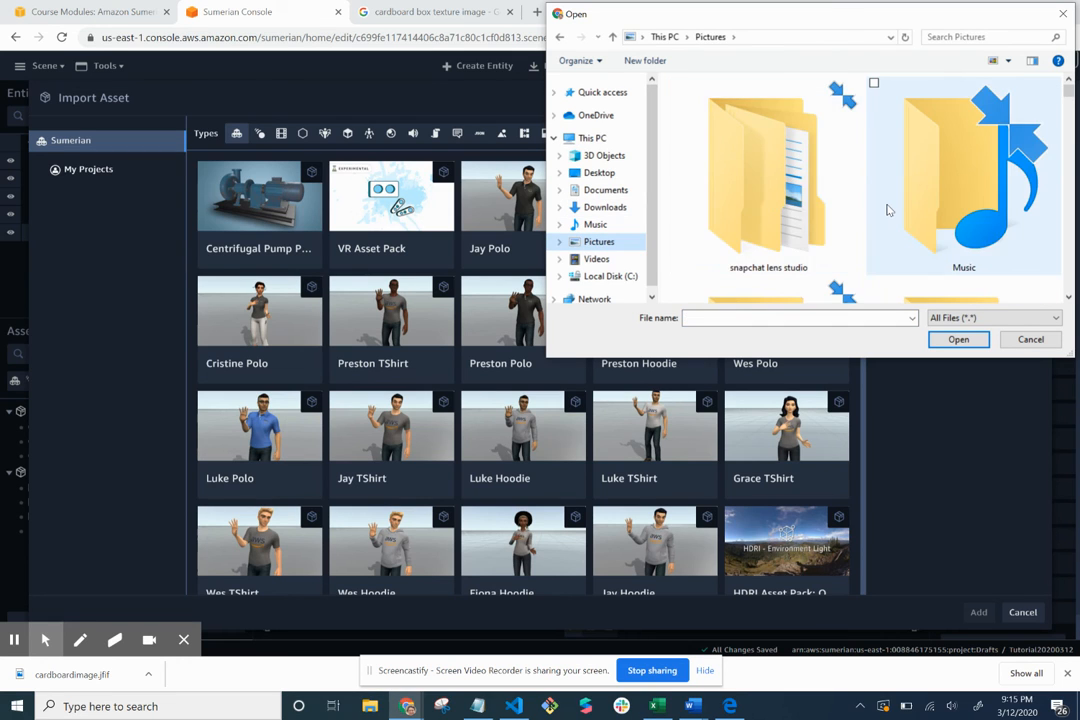
pyautogui.scroll(-2, 887, 208)
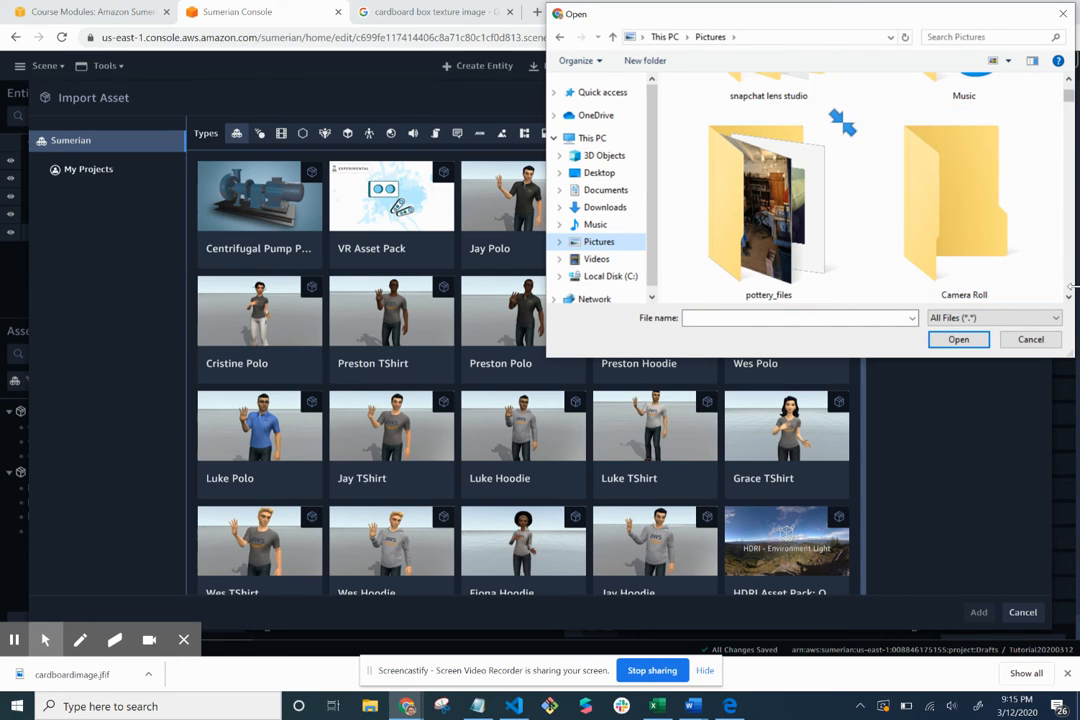
pyautogui.scroll(-1, 1072, 298)
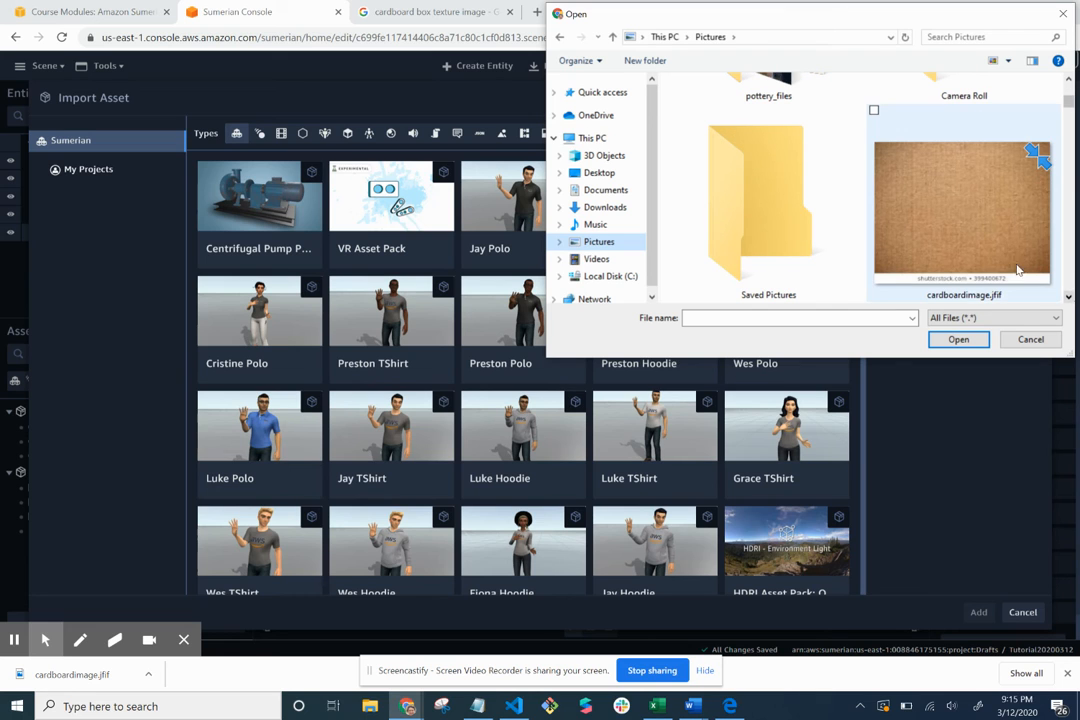
pyautogui.doubleClick(992, 250)
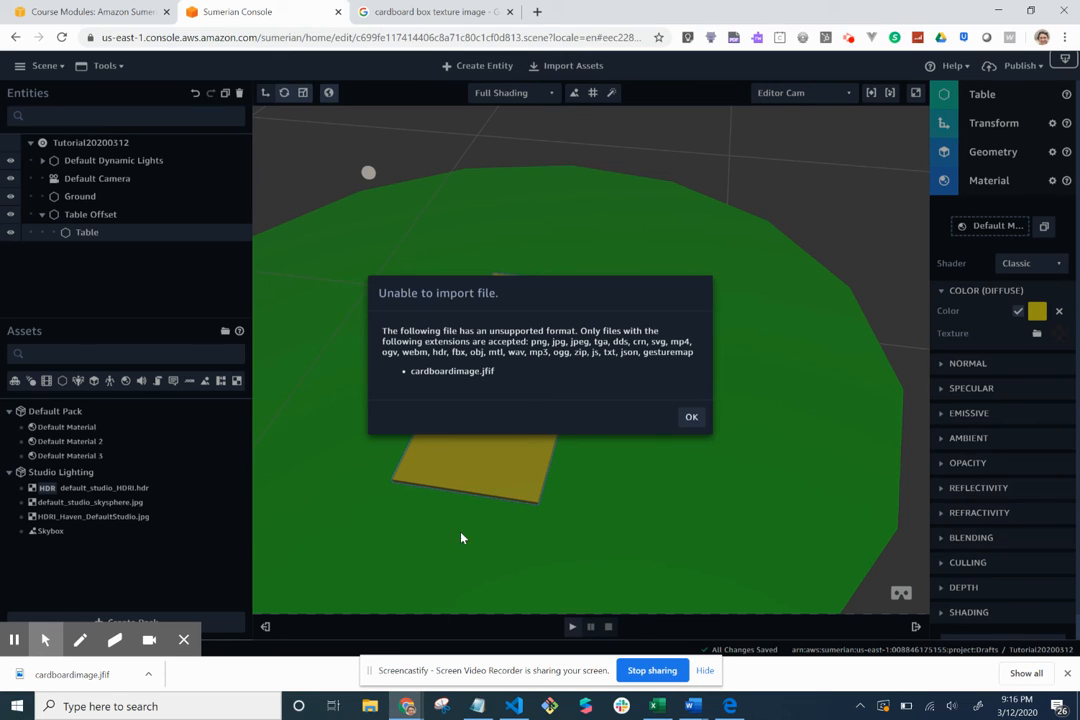
# Switch back to Google Images and search for "cardboard box texture image jpeg"
pyautogui.click(407, 706)
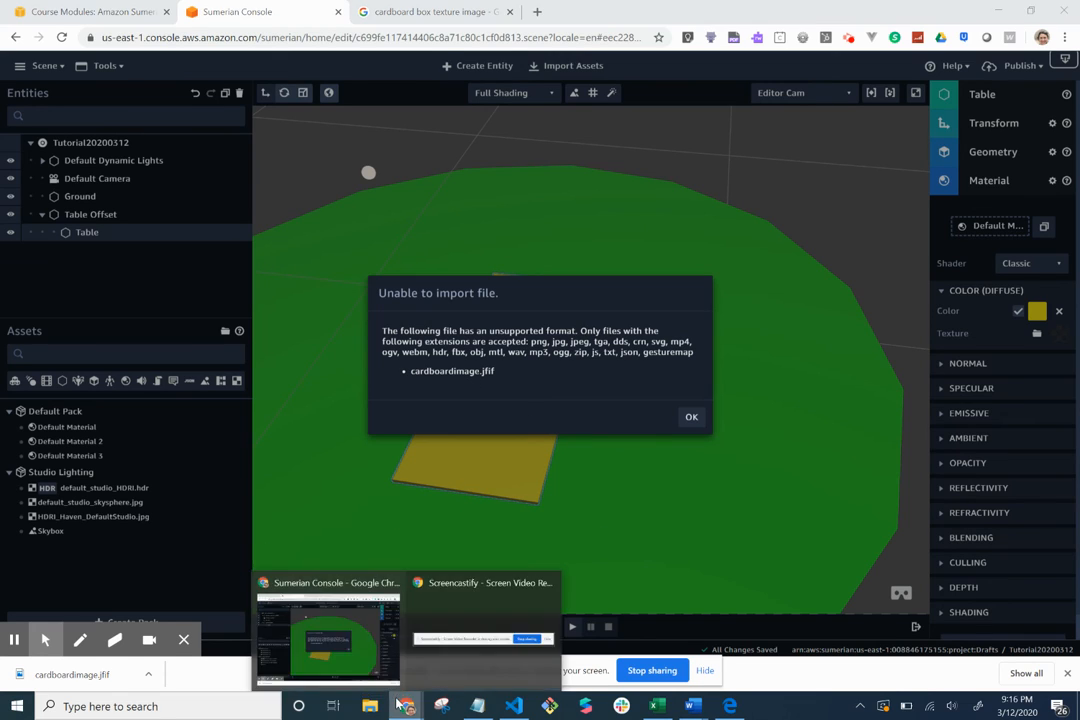
pyautogui.click(362, 660)
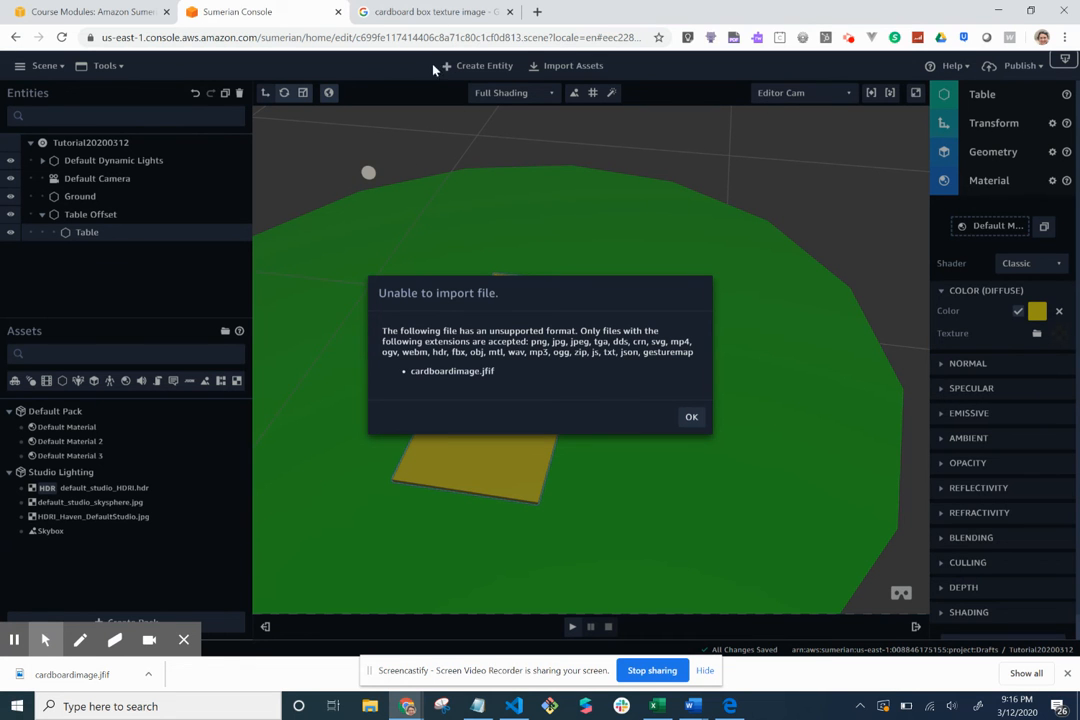
pyautogui.click(422, 10)
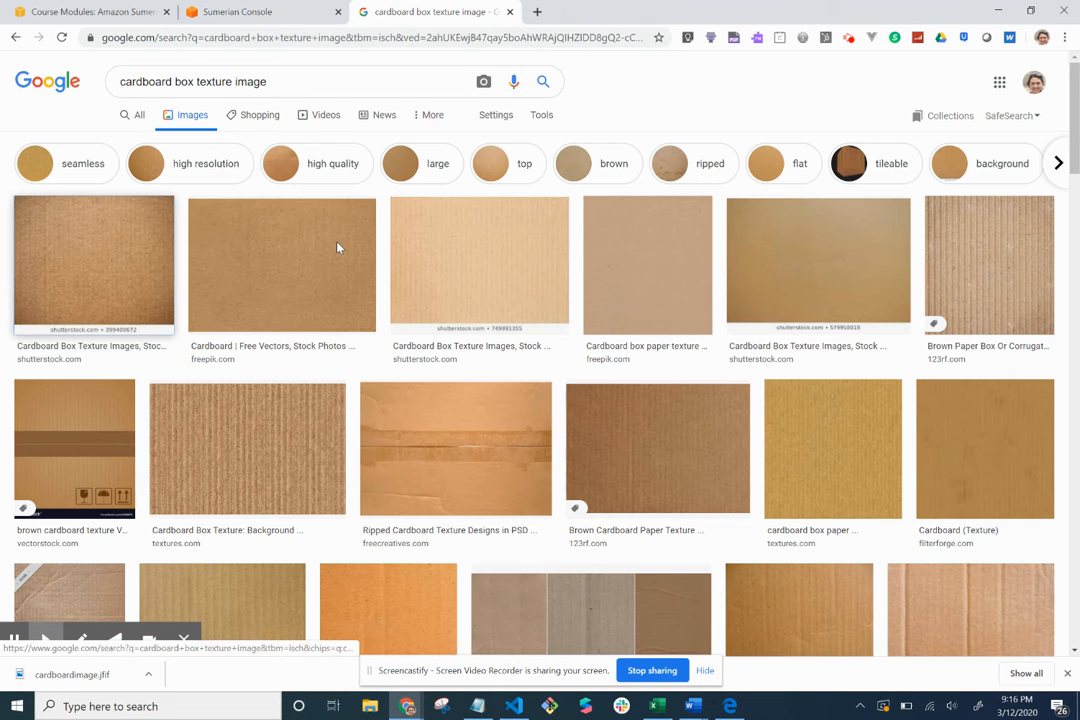
pyautogui.click(388, 85)
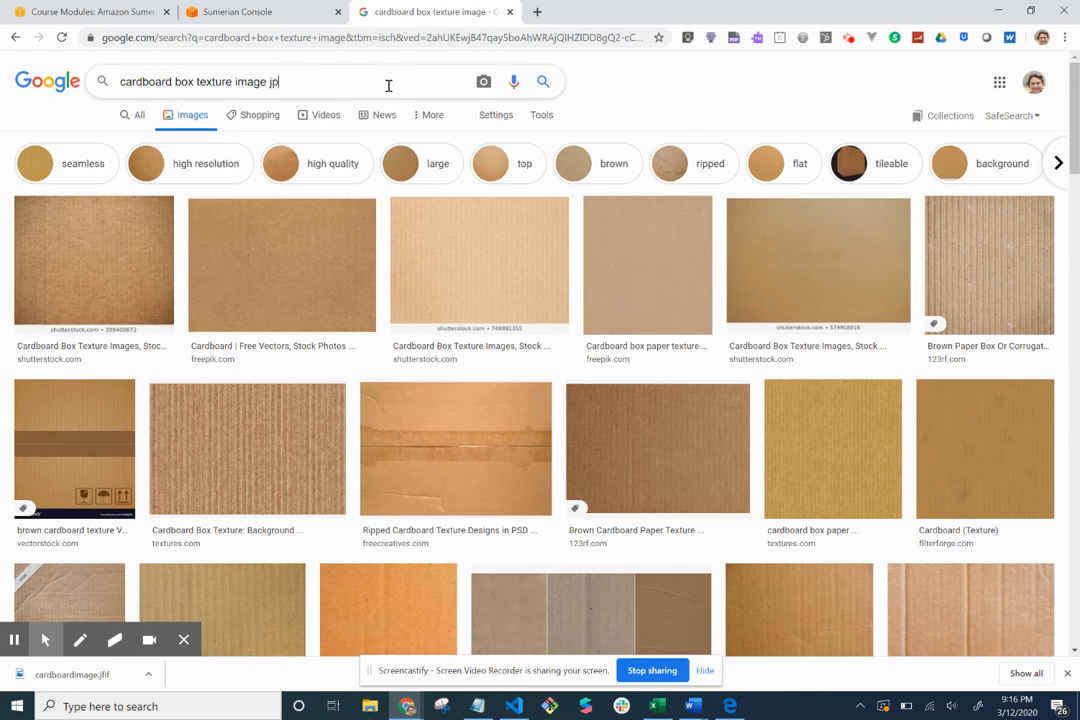
pyautogui.write('jpeg')
pyautogui.press('Return')
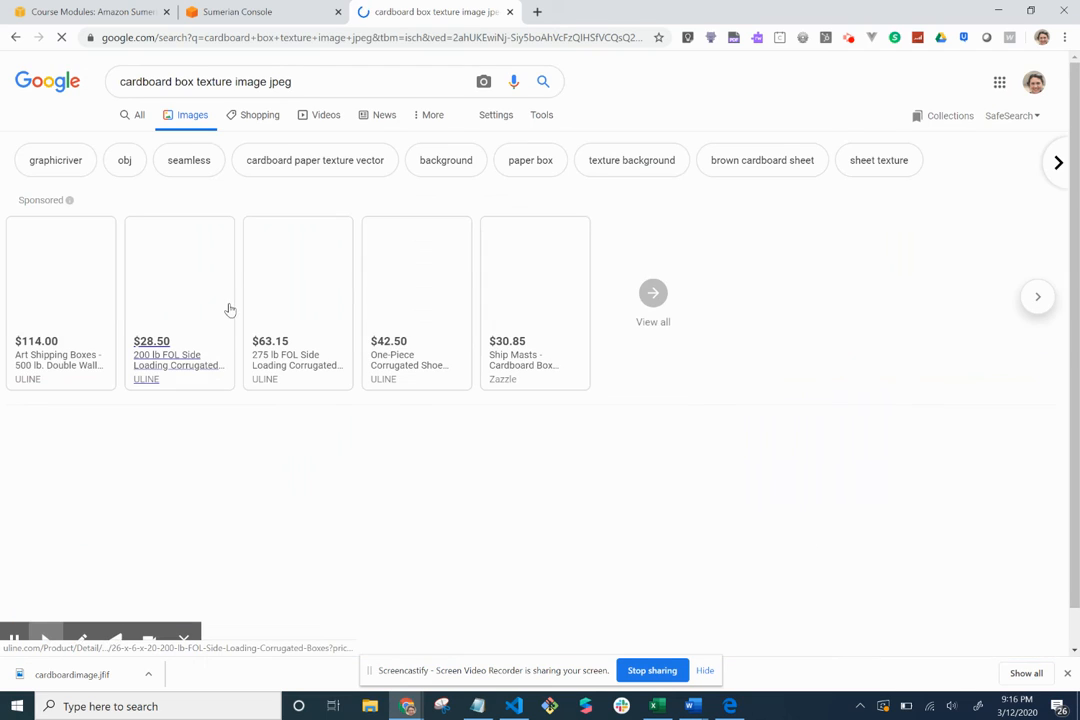
pyautogui.scroll(-1, 212, 386)
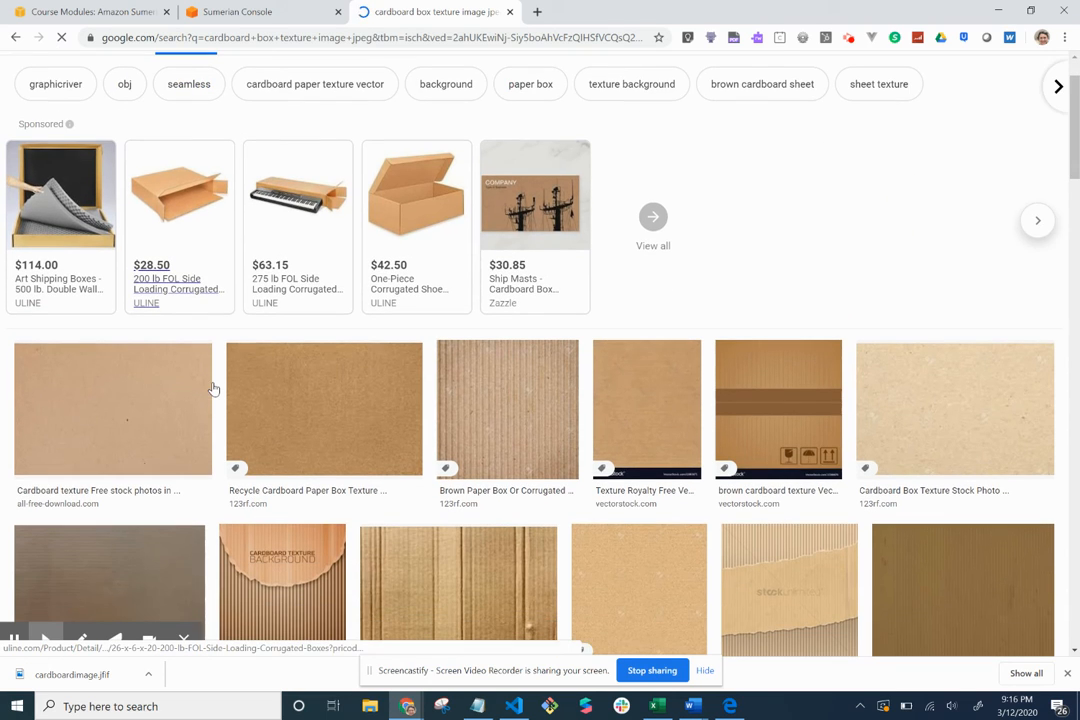
pyautogui.rightClick(143, 410)
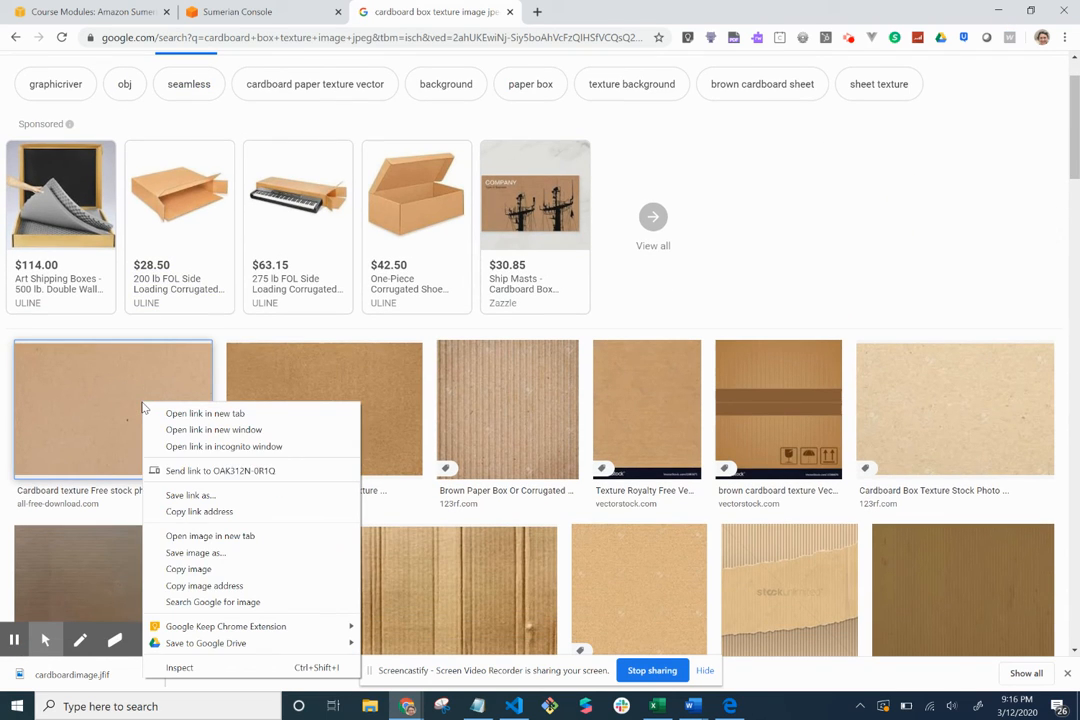
pyautogui.click(240, 553)
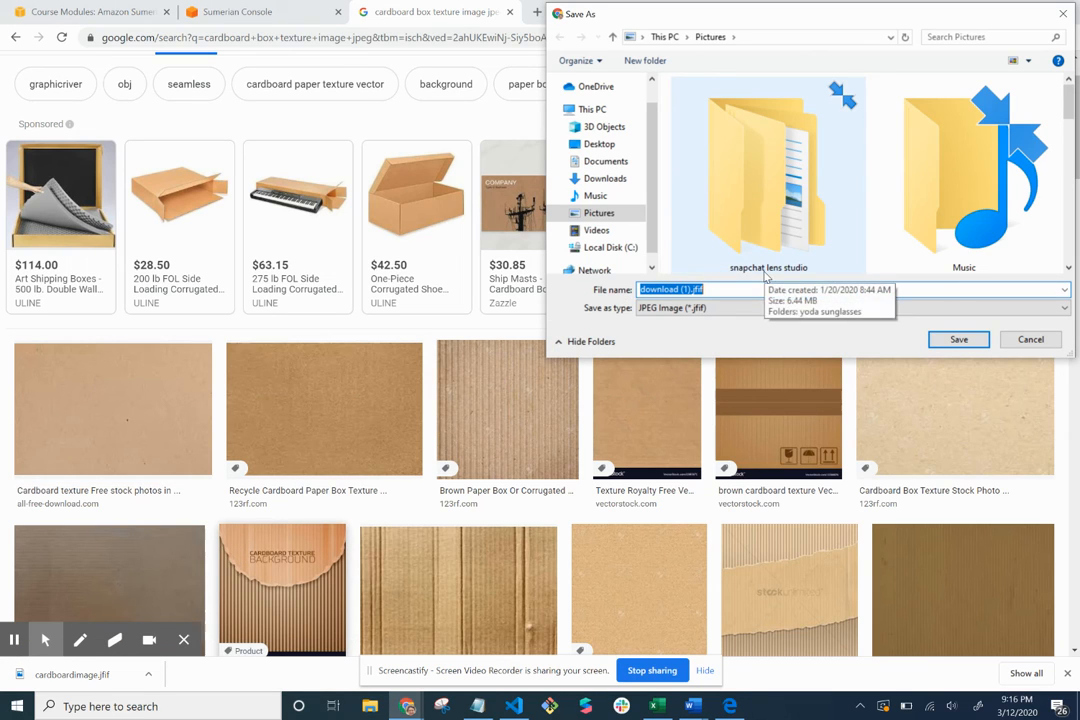
pyautogui.click(735, 308)
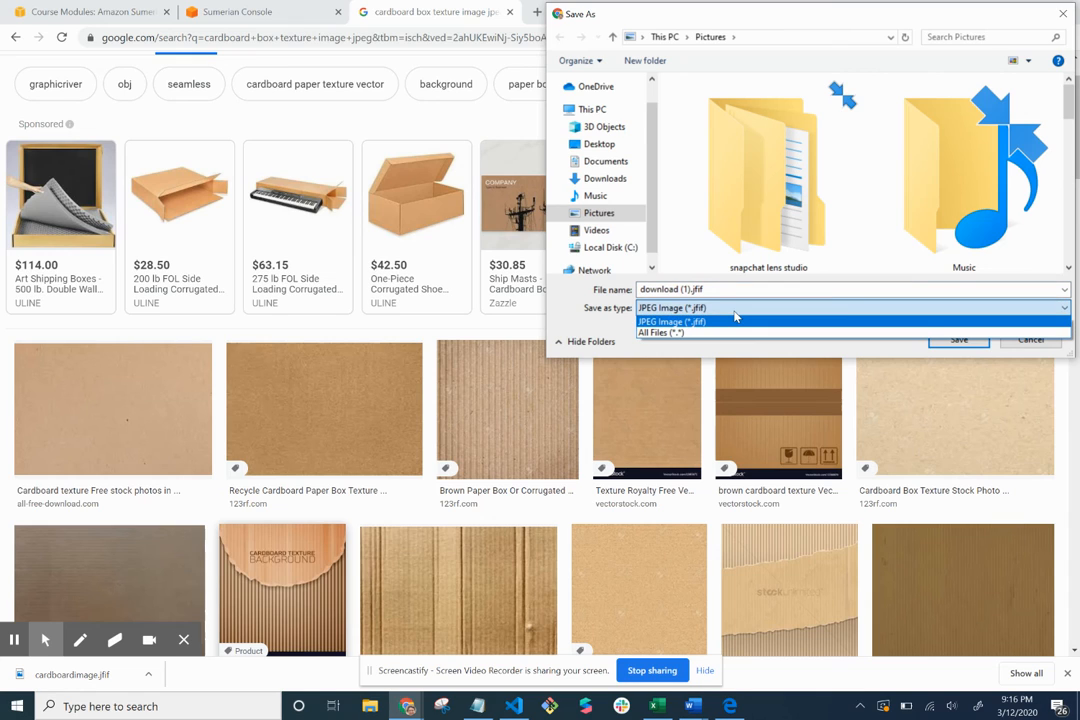
pyautogui.click(735, 320)
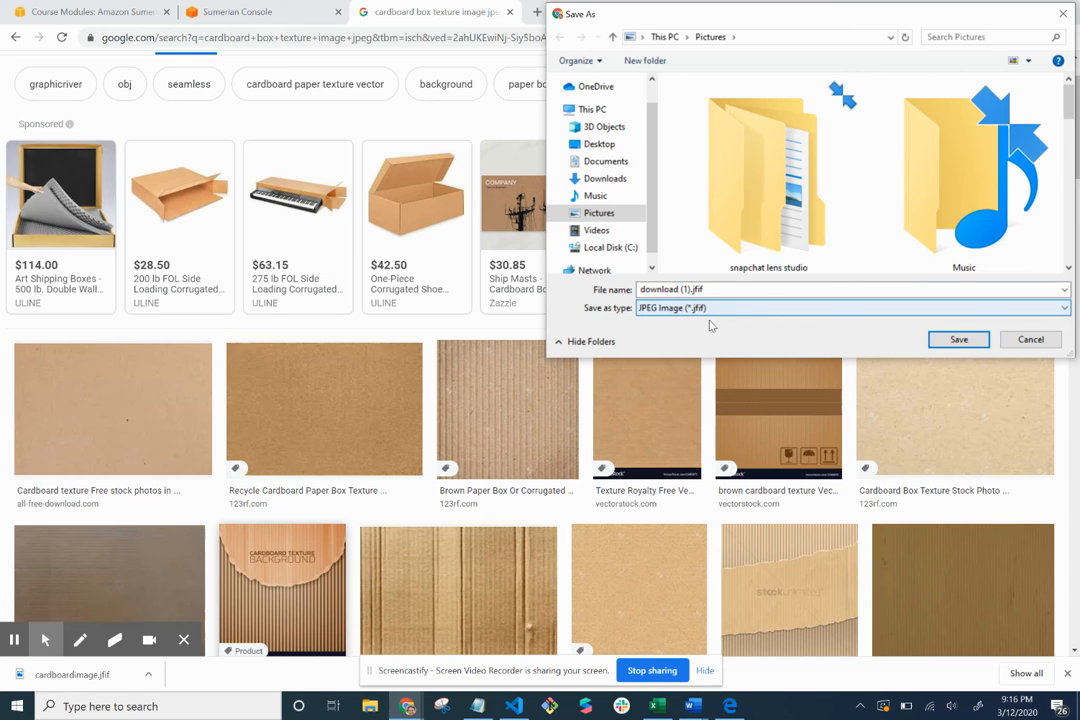
pyautogui.click(1030, 339)
pyautogui.click(933, 452)
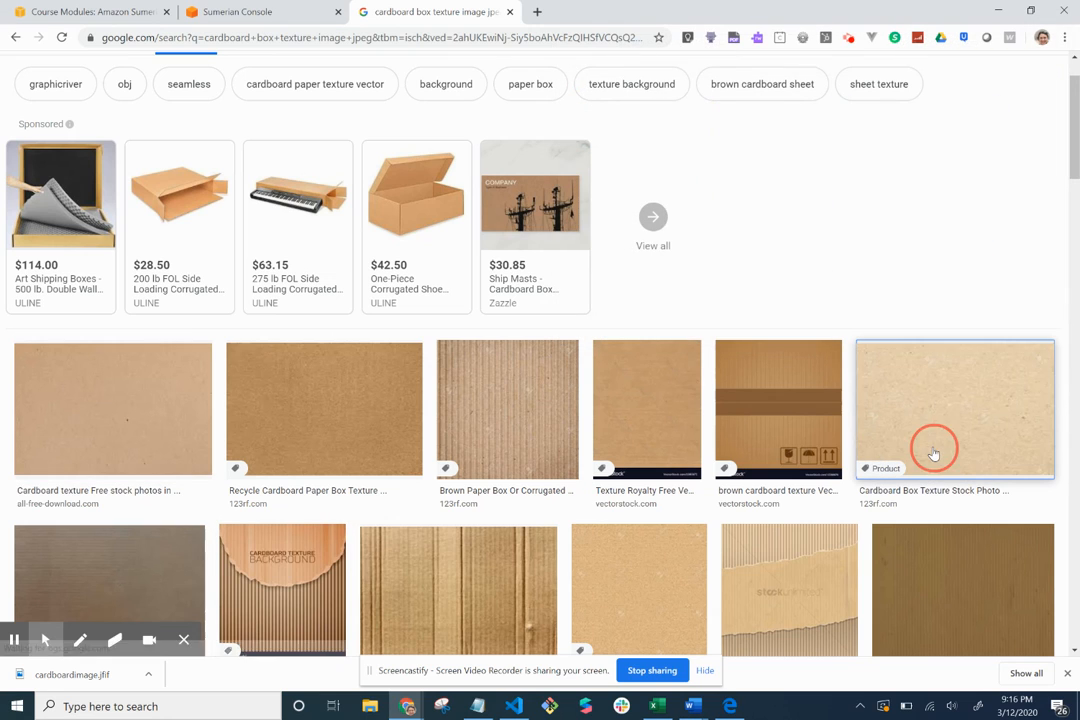
pyautogui.rightClick(933, 452)
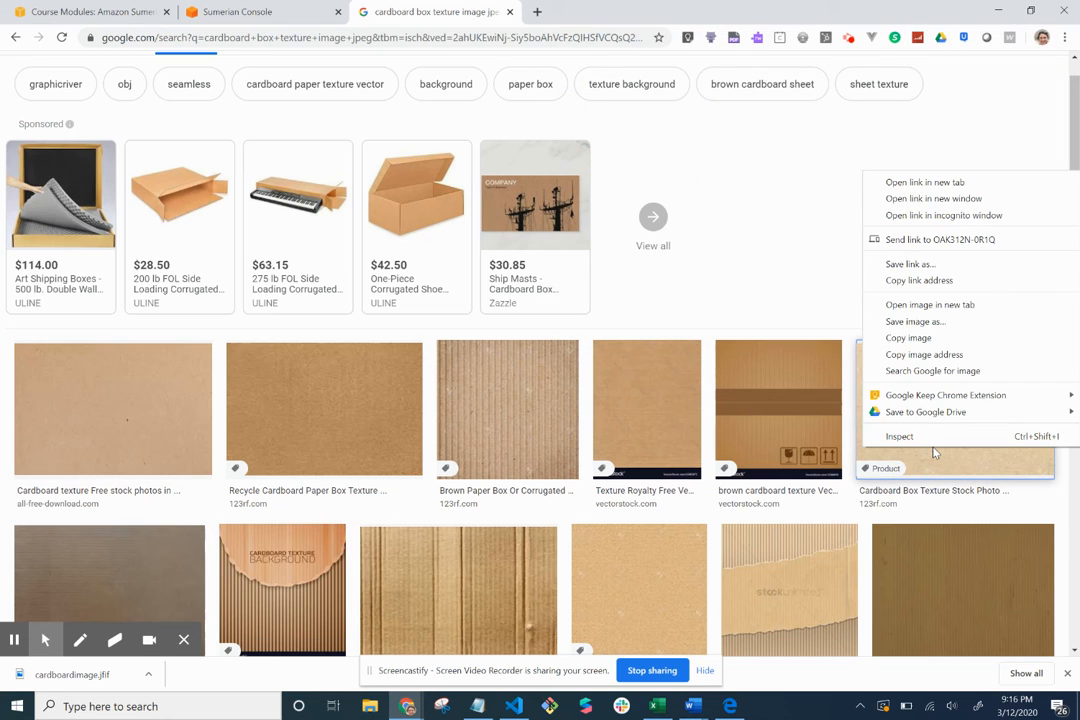
pyautogui.click(937, 324)
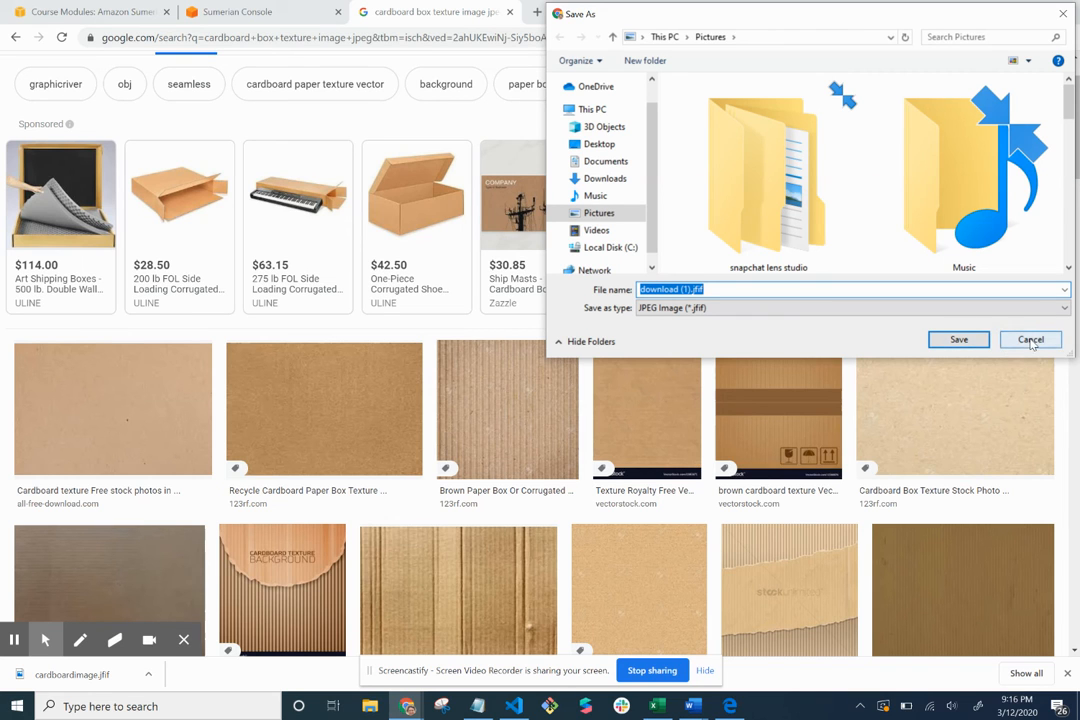
pyautogui.click(1031, 340)
# Save the first cardboard texture image from the results in the Pictures folder as cardboardtexture.jpg, with the file type All Files
pyautogui.scroll(-4, 962, 518)
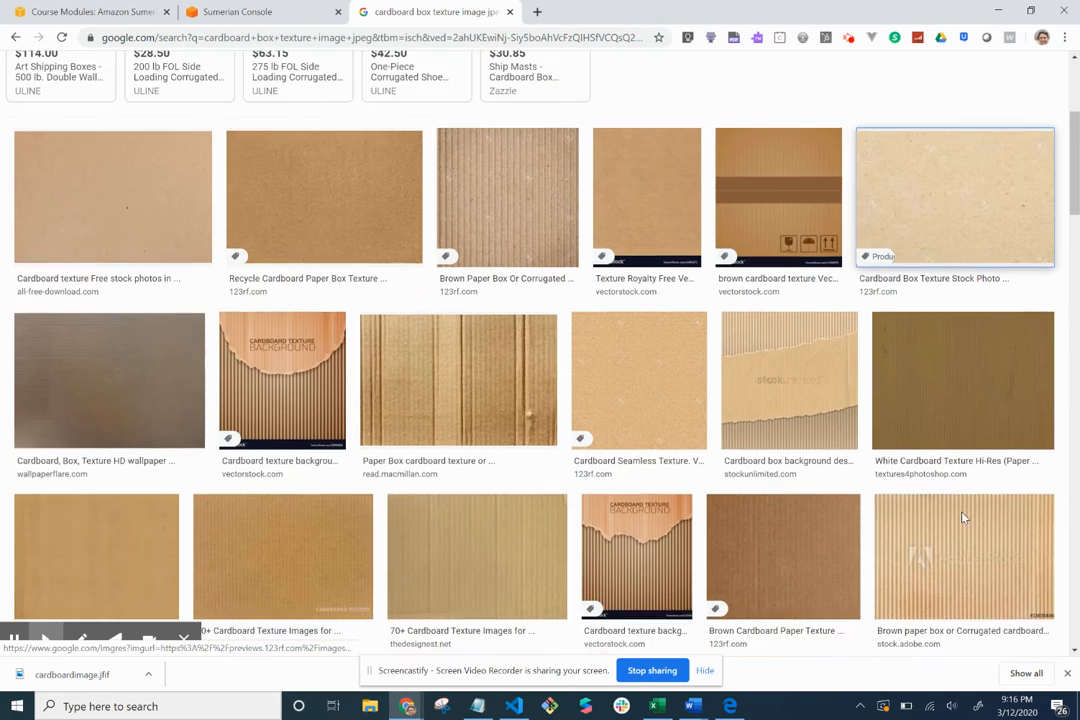
pyautogui.scroll(-2, 962, 518)
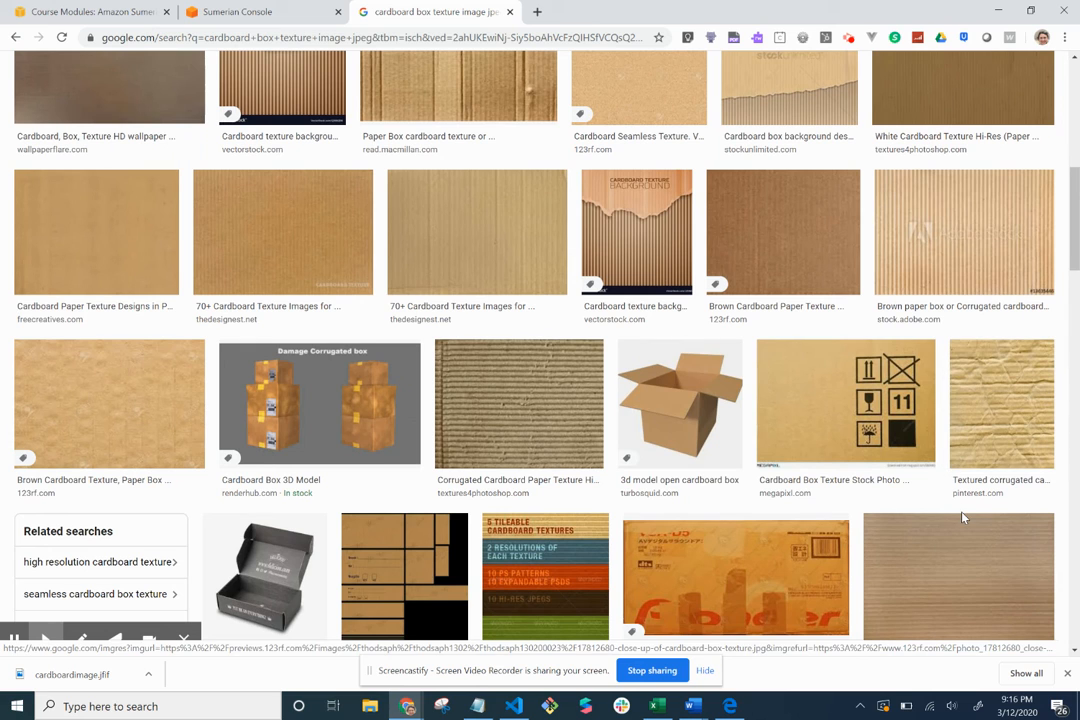
pyautogui.scroll(4, 506, 511)
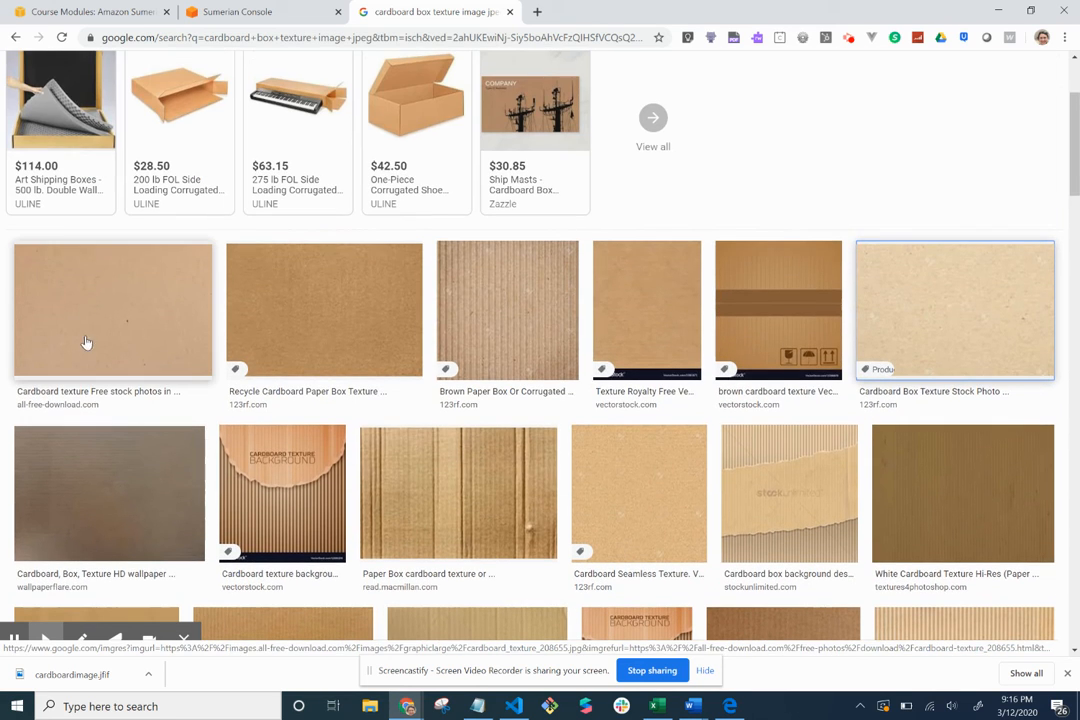
pyautogui.rightClick(158, 334)
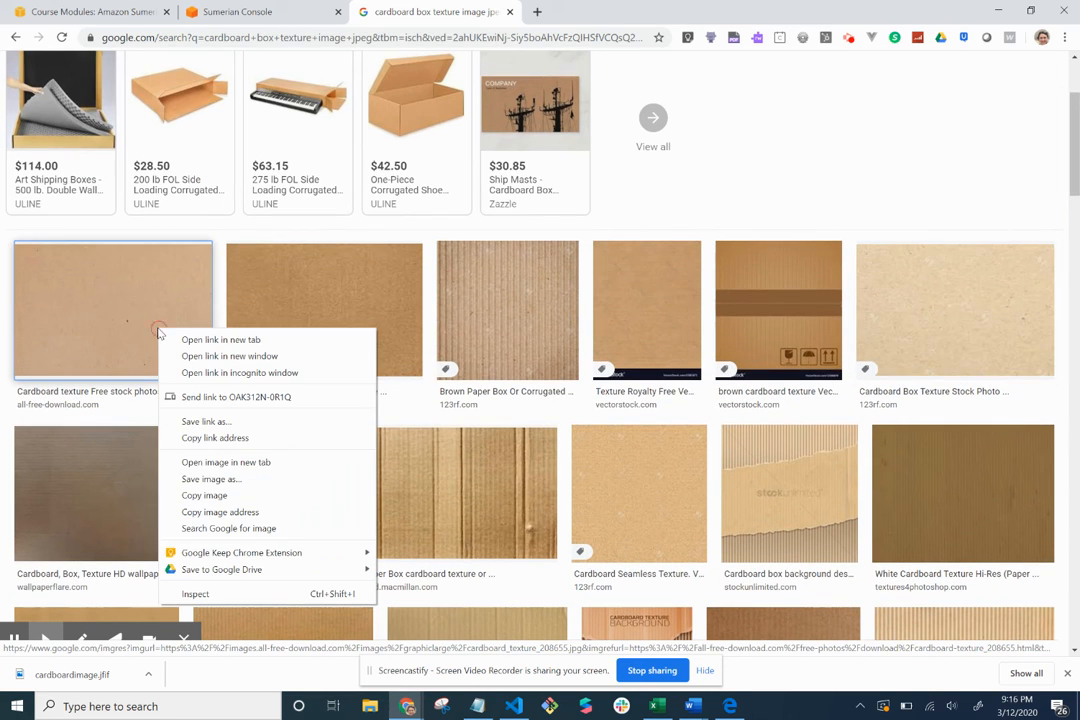
pyautogui.click(241, 489)
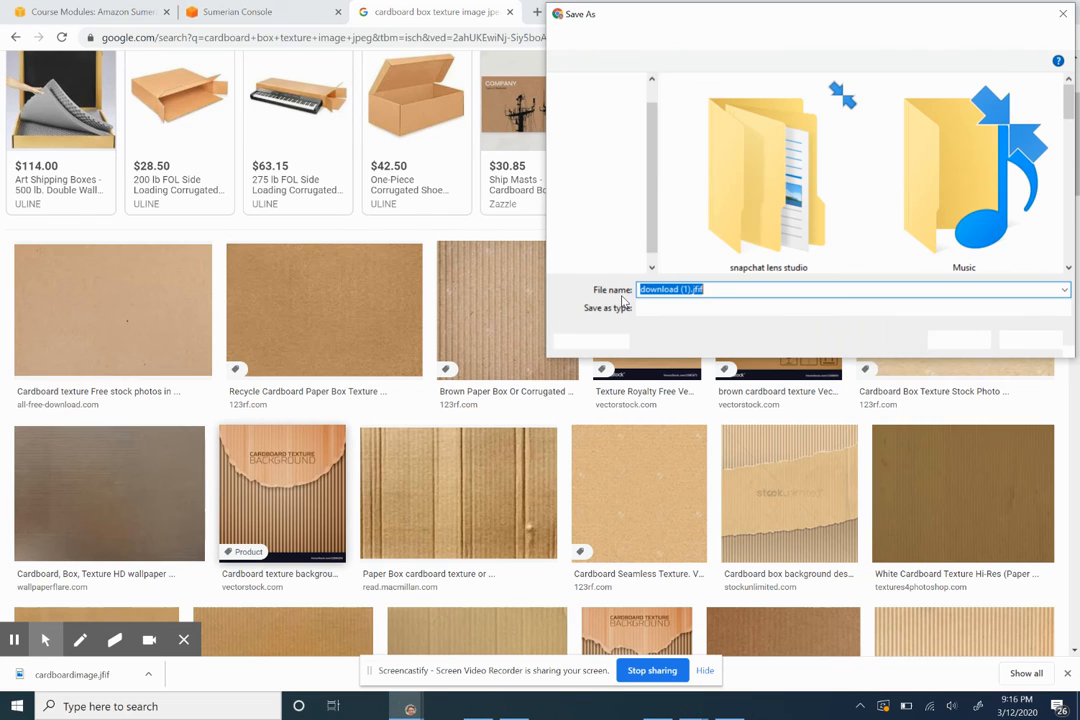
pyautogui.write('cardbu')
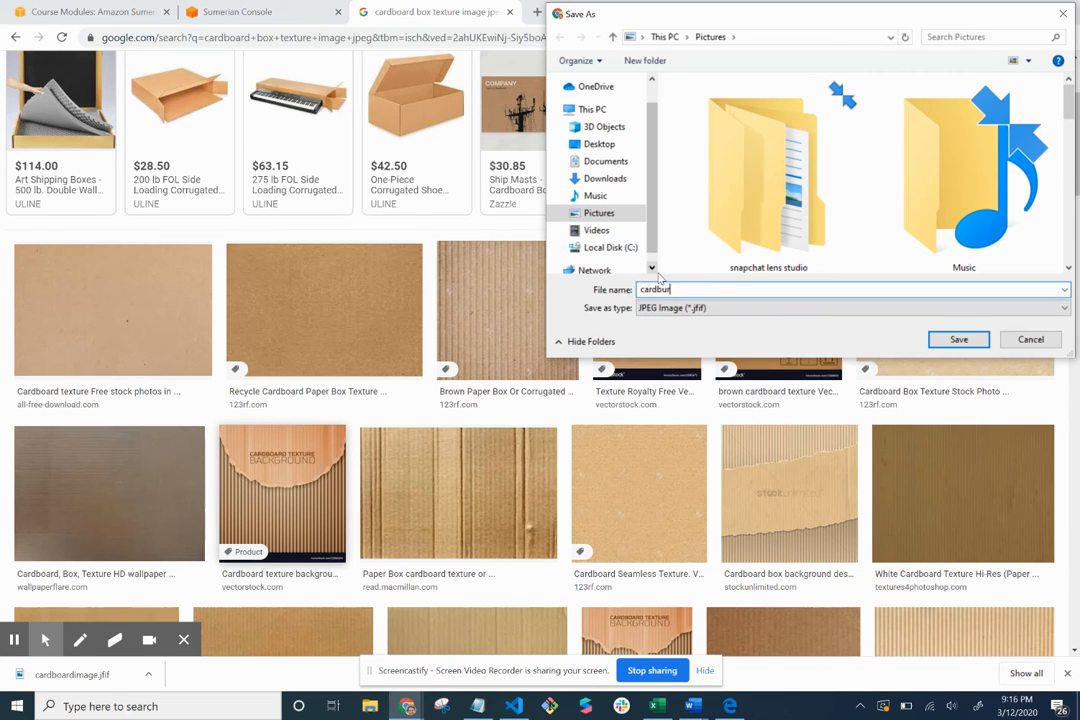
pyautogui.press('BackSpace')
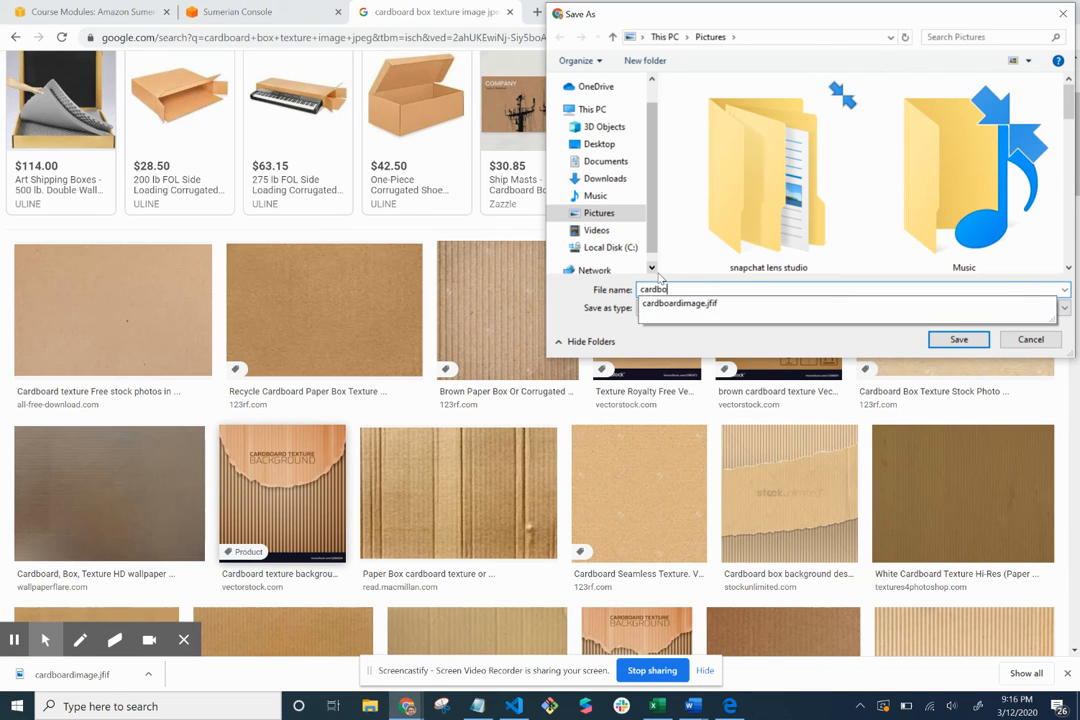
pyautogui.write('oardtexture.jpg')
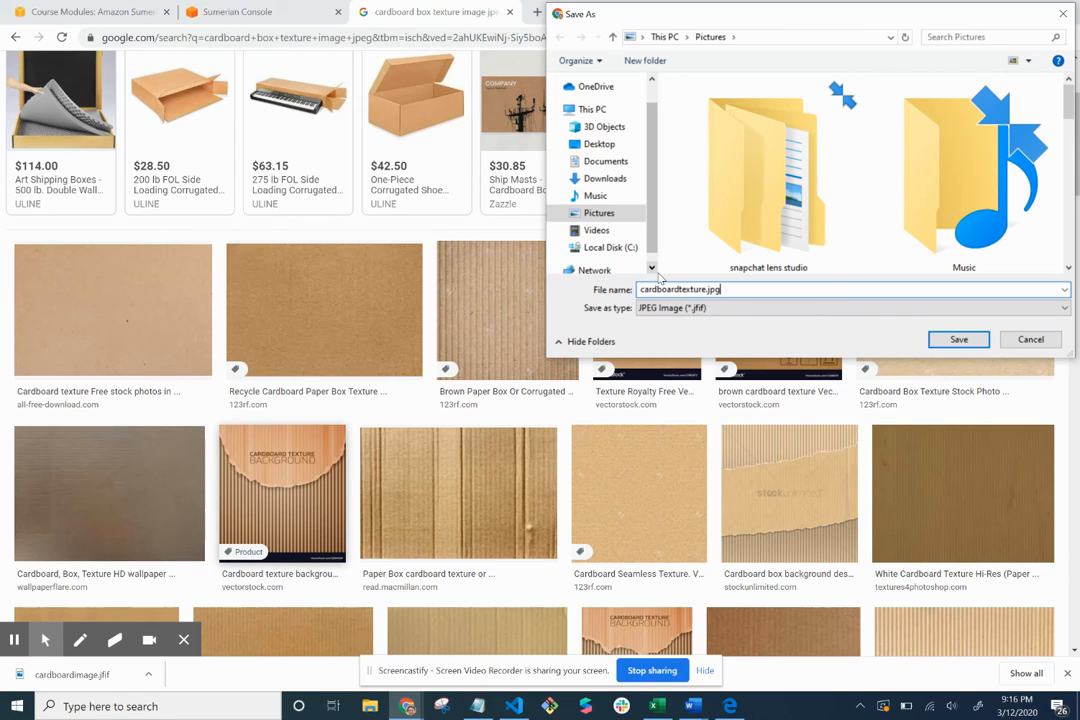
pyautogui.click(707, 312)
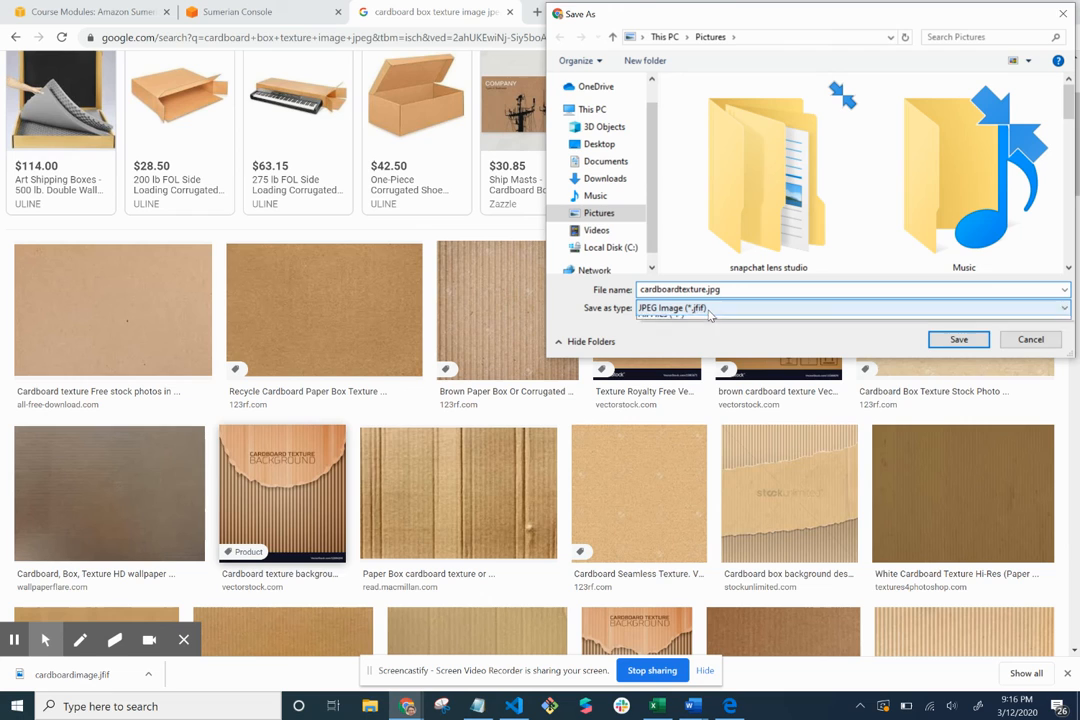
pyautogui.click(704, 335)
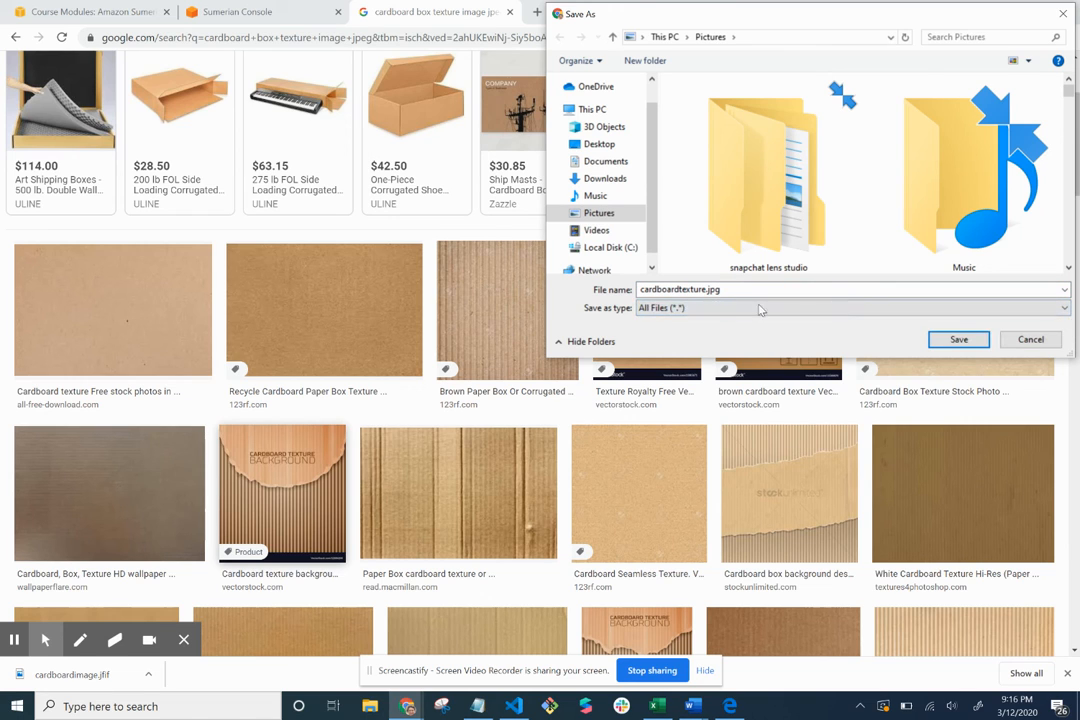
pyautogui.click(955, 340)
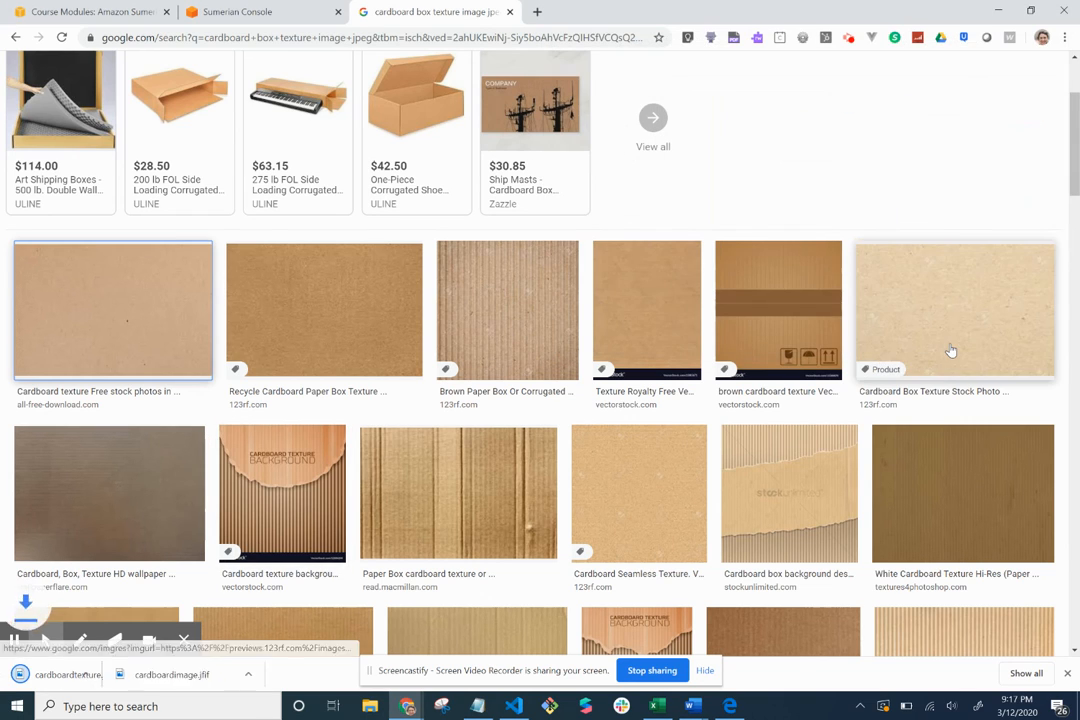
# Return to the Sumerian scene, dismiss the import error, and import cardboardtexture.jpg from the Pictures folder as an asset
pyautogui.click(287, 8)
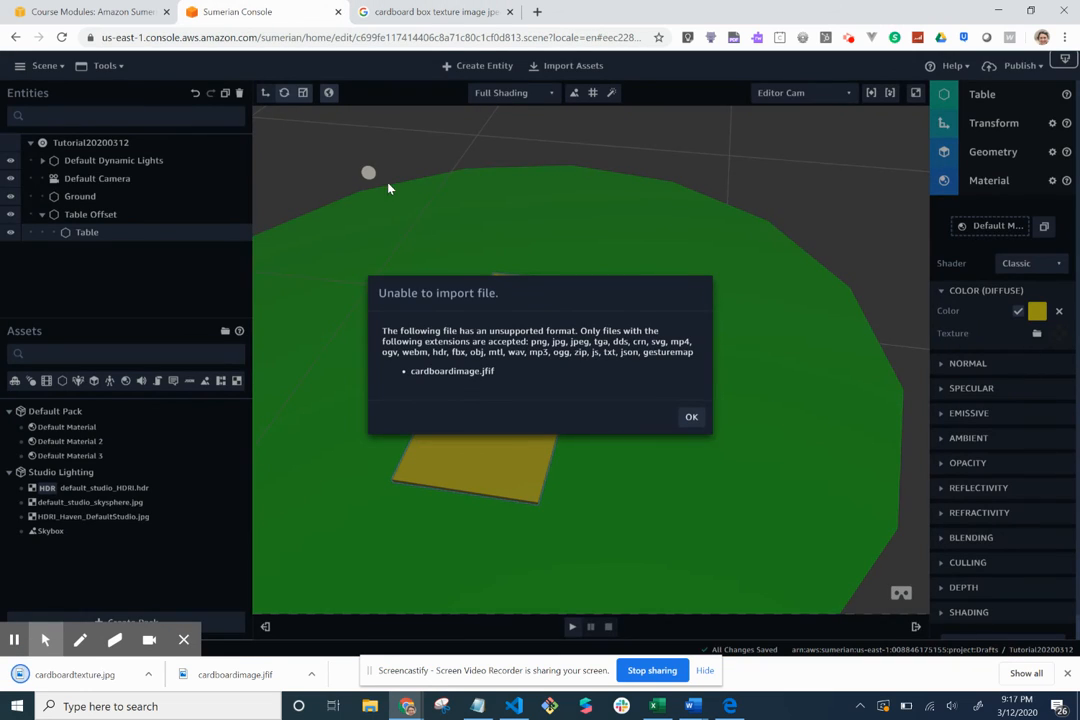
pyautogui.click(691, 417)
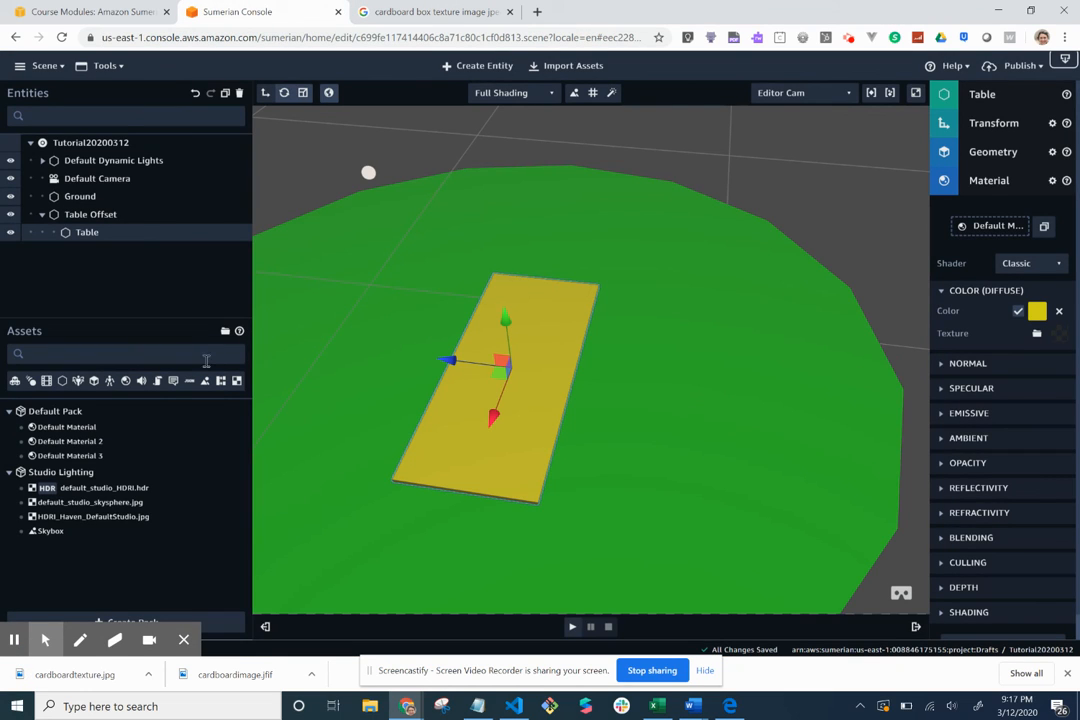
pyautogui.click(595, 65)
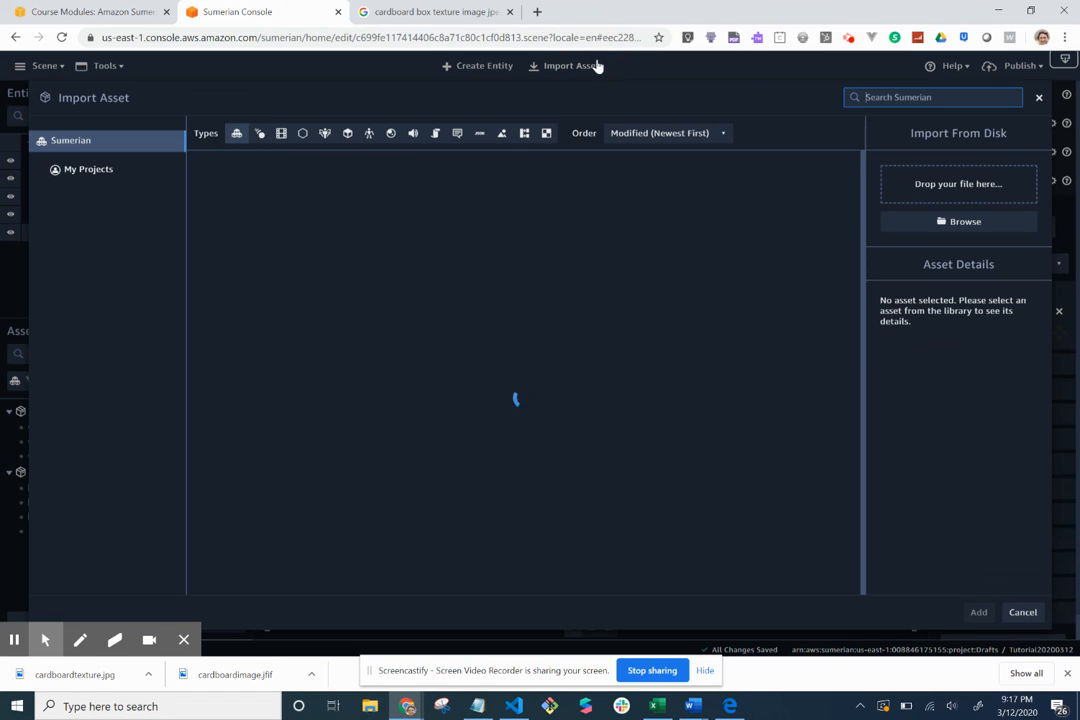
pyautogui.click(948, 222)
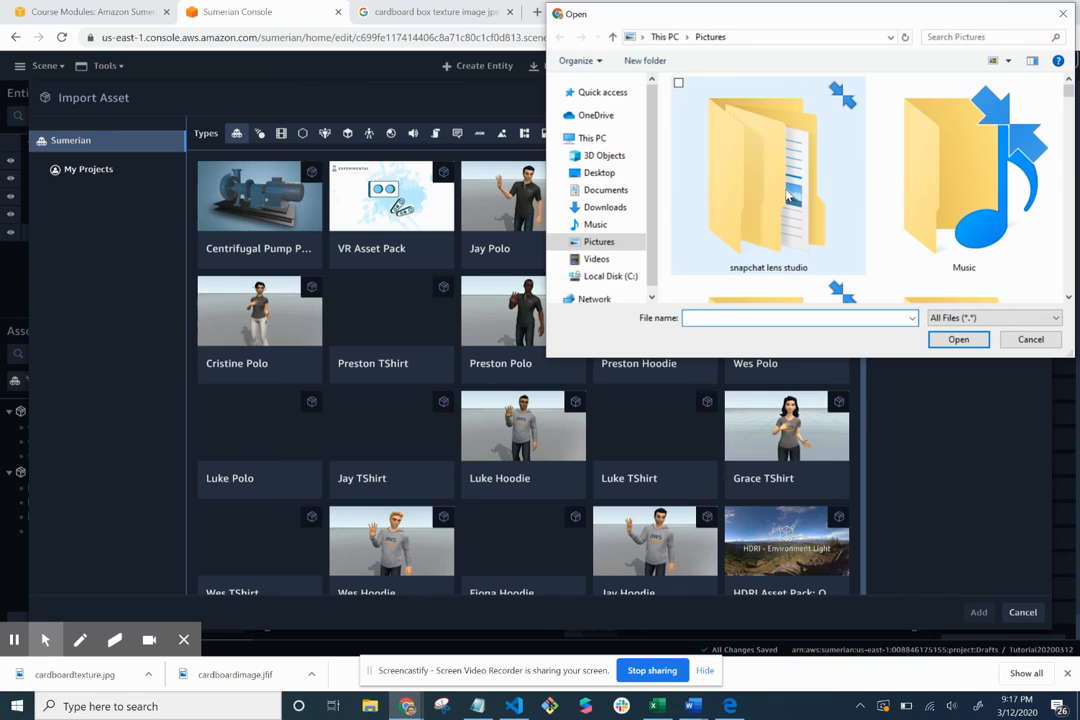
pyautogui.scroll(-2, 886, 200)
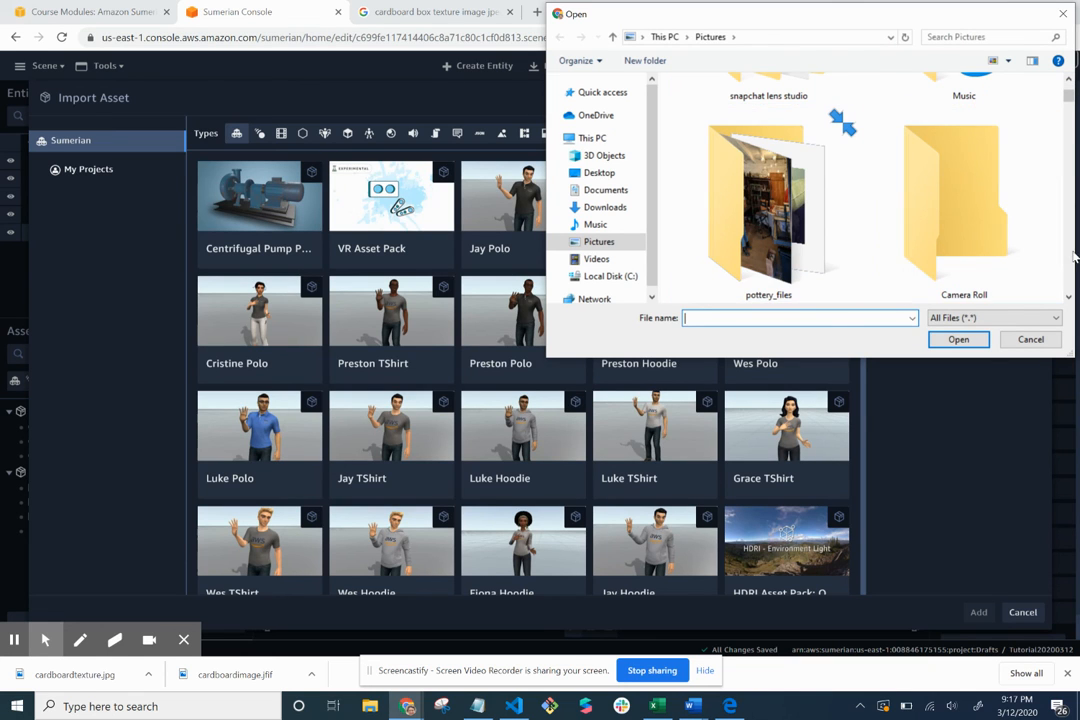
pyautogui.click(1068, 297)
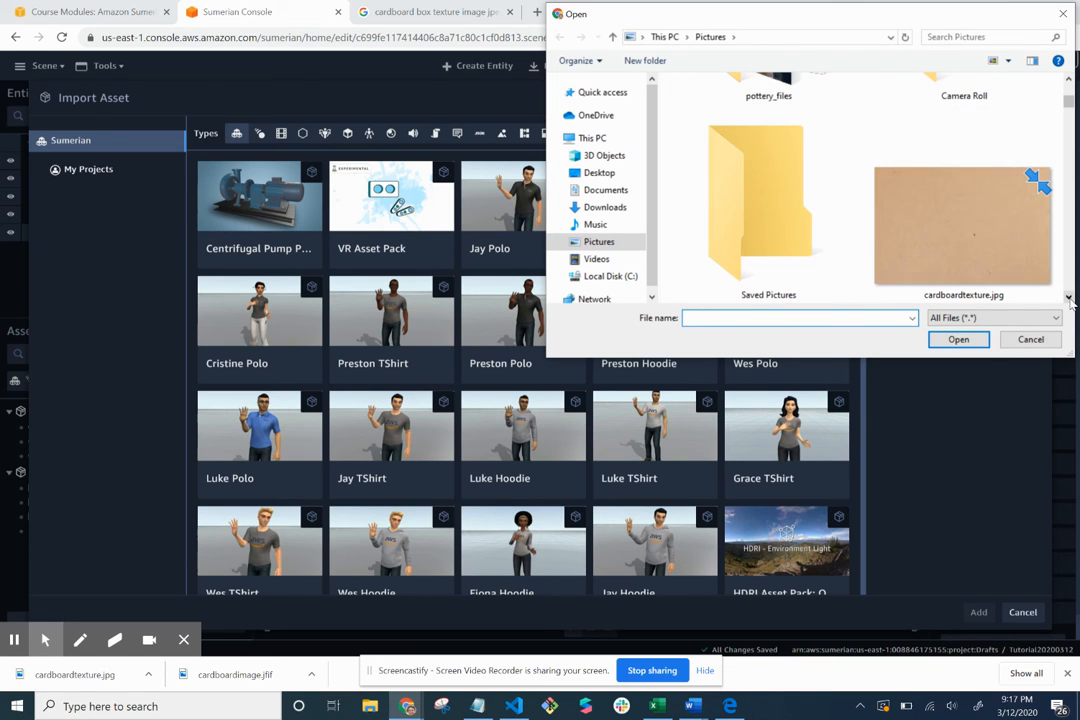
pyautogui.doubleClick(988, 245)
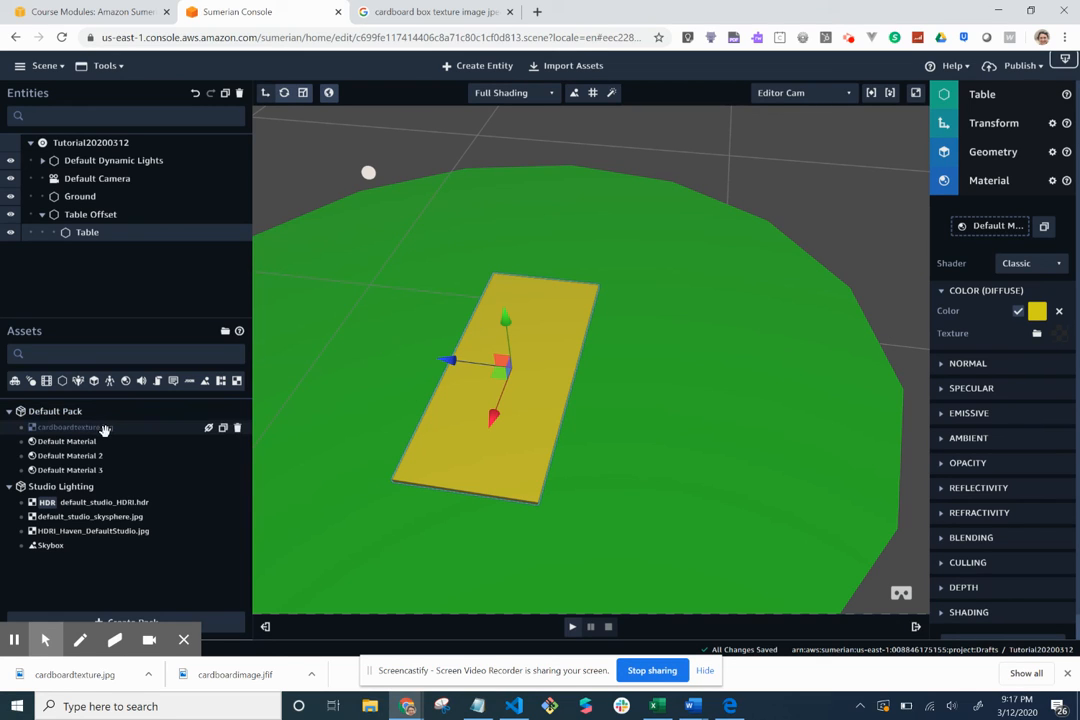
# Apply the cardboardtexture.jpg asset as the diffuse color texture of the Table's material and inspect the tabletop up close
pyautogui.moveTo(108, 430); pyautogui.dragTo(1060, 340)
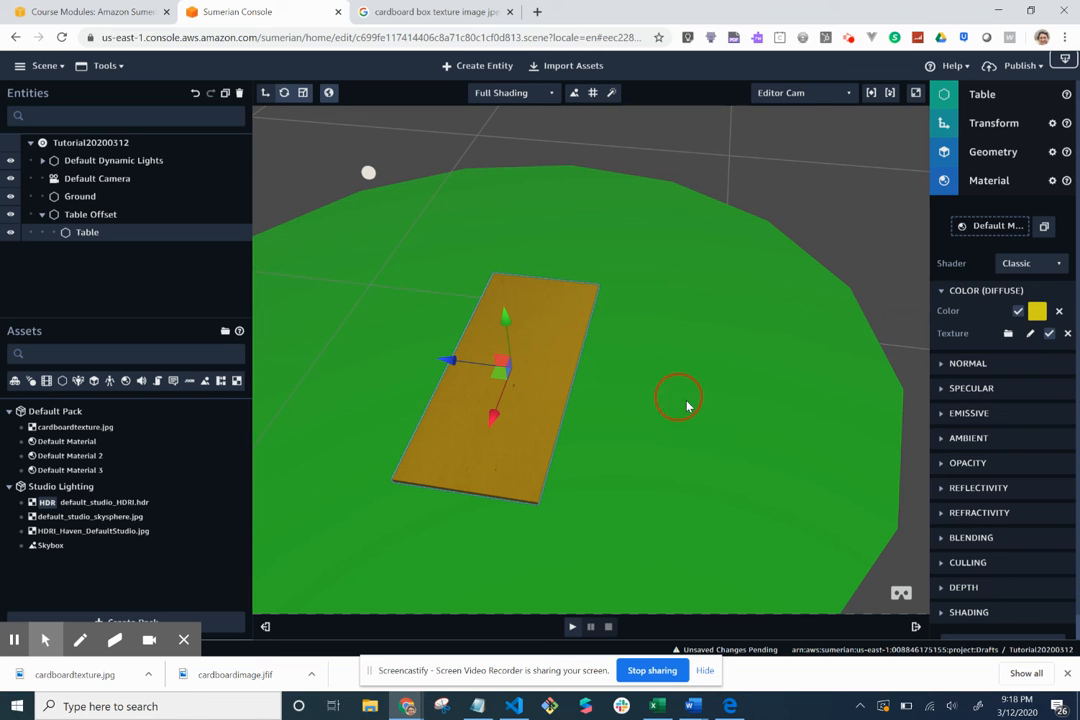
pyautogui.moveTo(686, 400)
pyautogui.mouseDown()
pyautogui.moveTo(689, 352)
pyautogui.moveTo(689, 380)
pyautogui.mouseUp()
pyautogui.scroll(10, 497, 360)
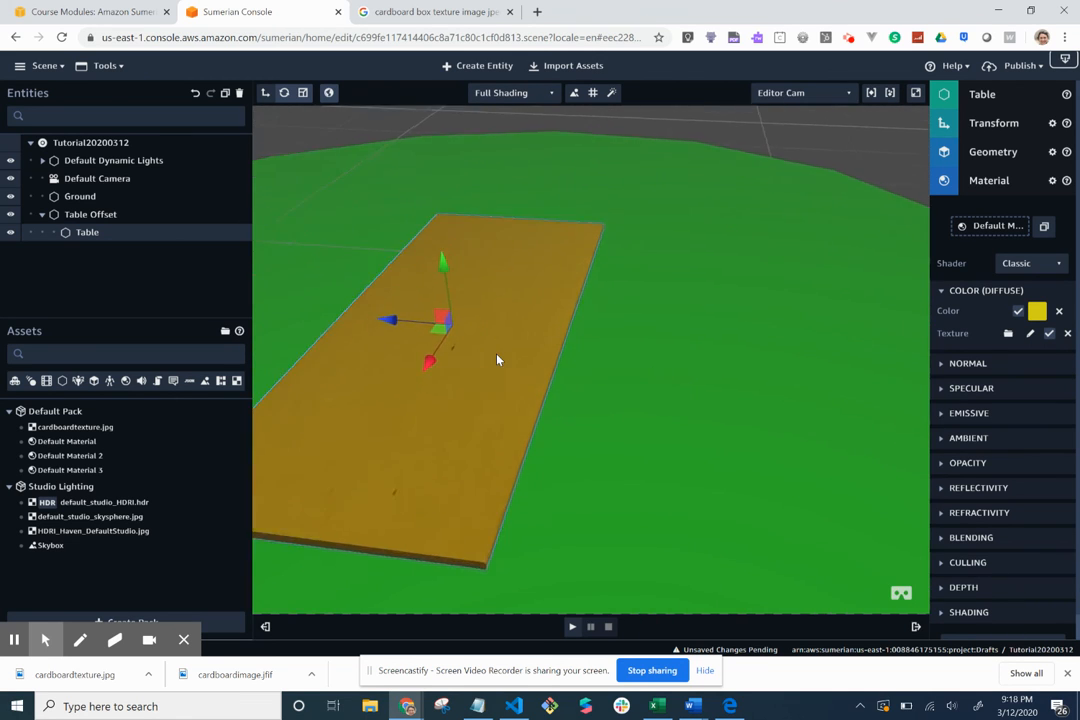
pyautogui.moveTo(497, 360); pyautogui.dragTo(551, 355)
pyautogui.scroll(-5, 552, 349)
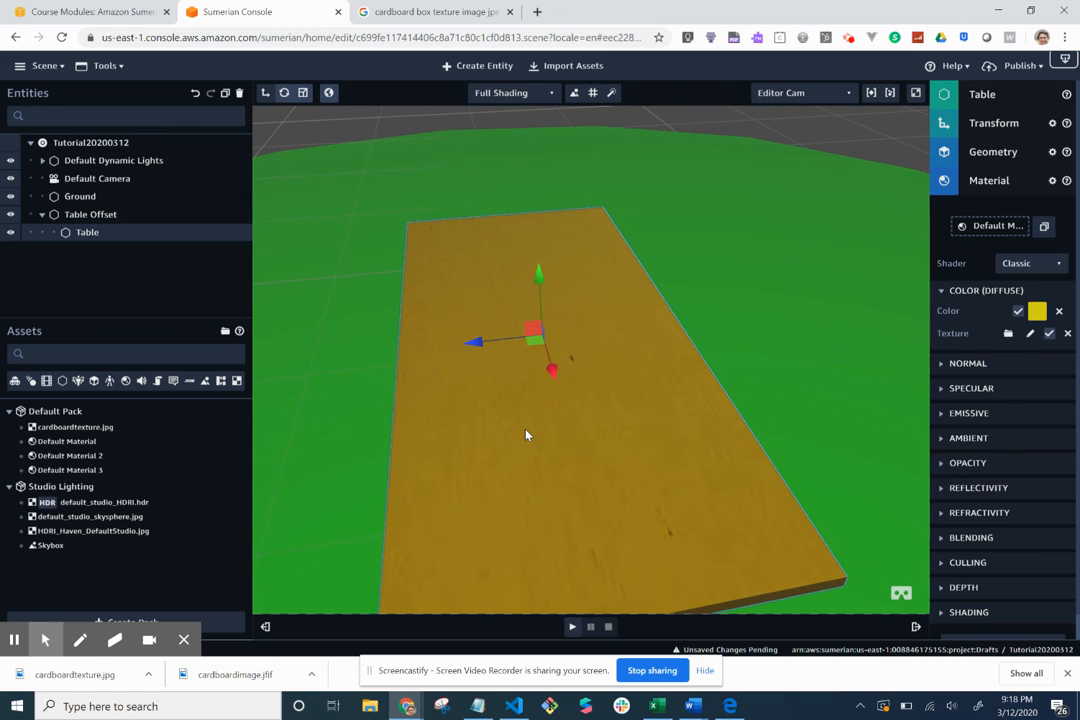
# Switch back to Google Images and search for "grass texture jpeg"
pyautogui.moveTo(405, 708)
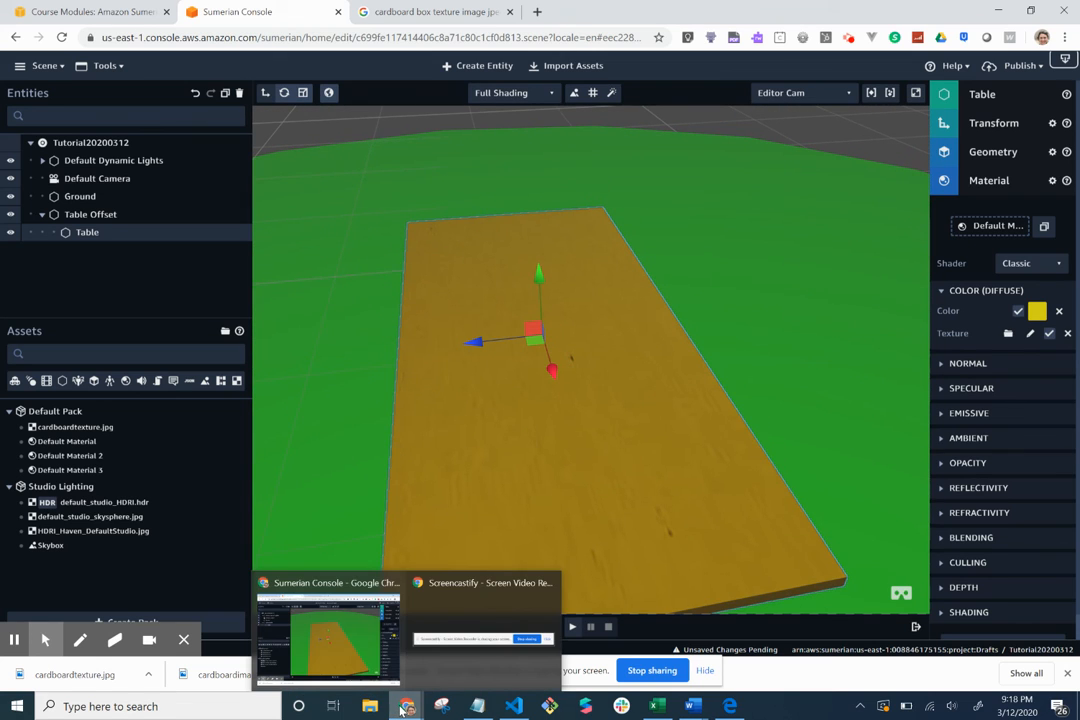
pyautogui.click(468, 13)
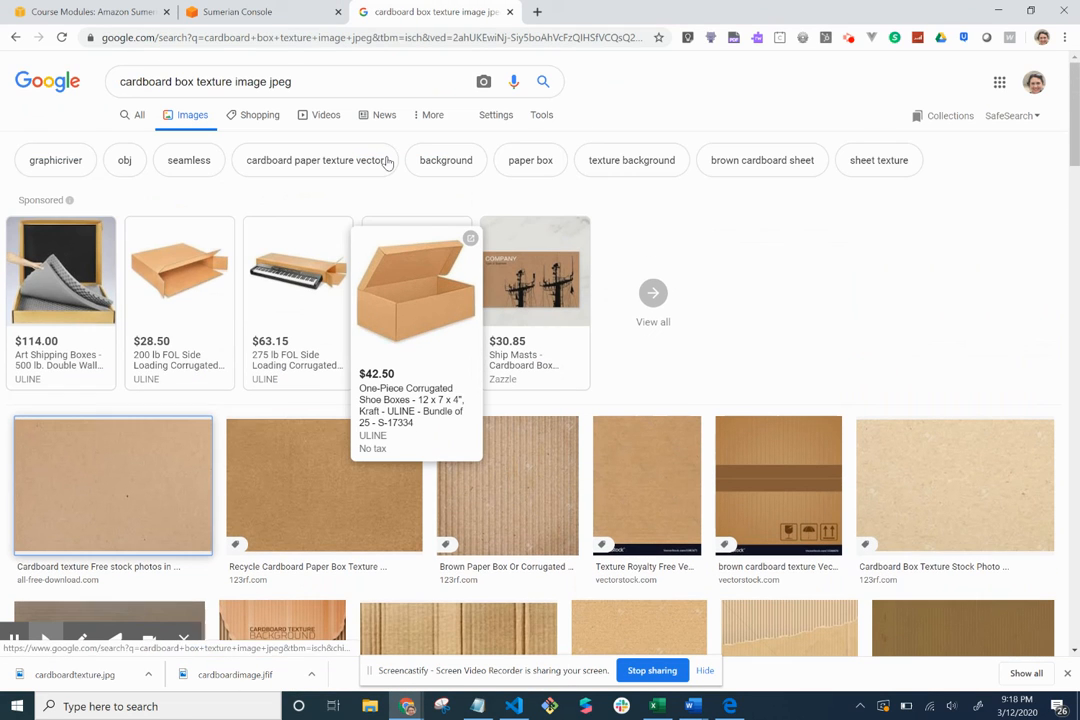
pyautogui.tripleClick(298, 82)
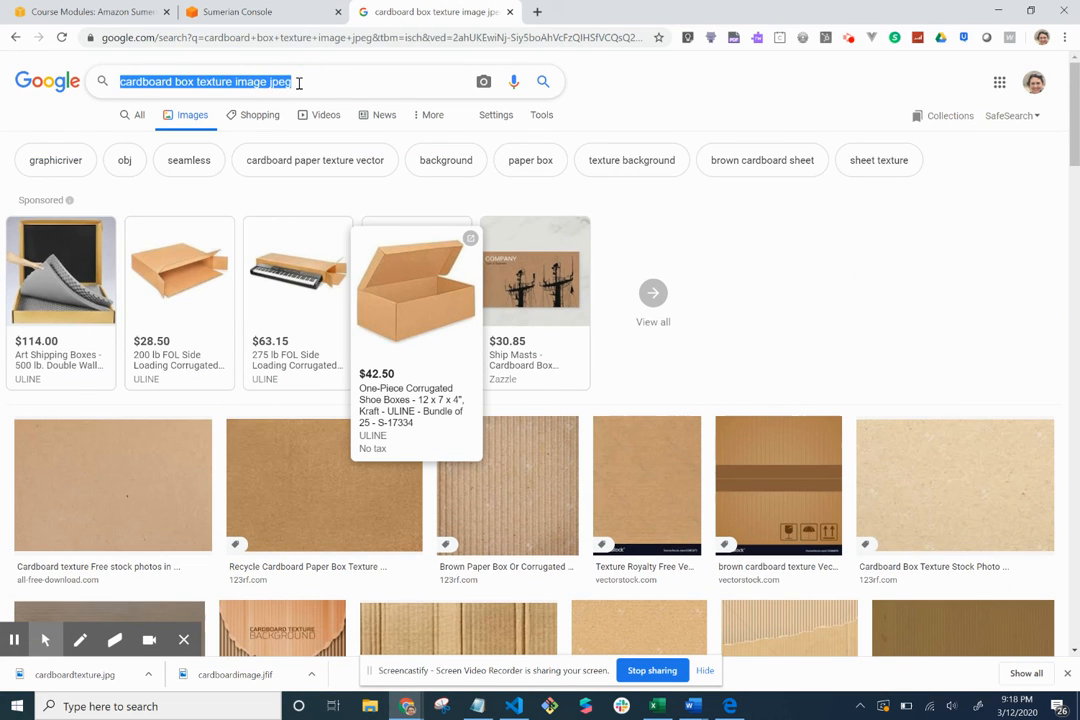
pyautogui.write('grass')
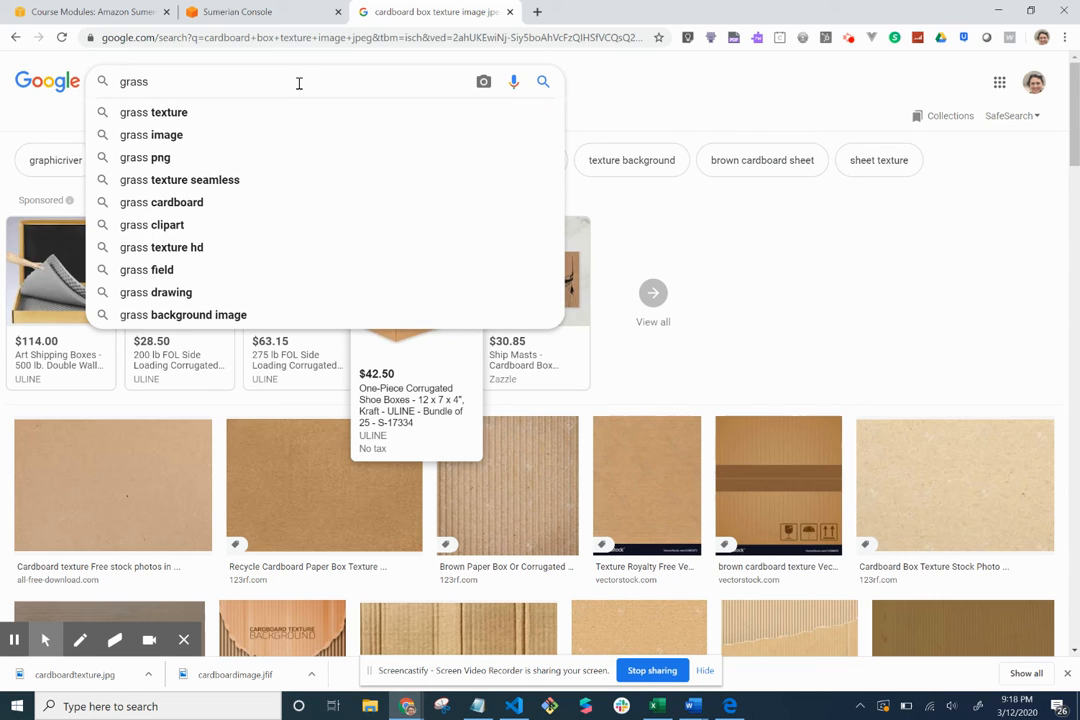
pyautogui.write(' texture ')
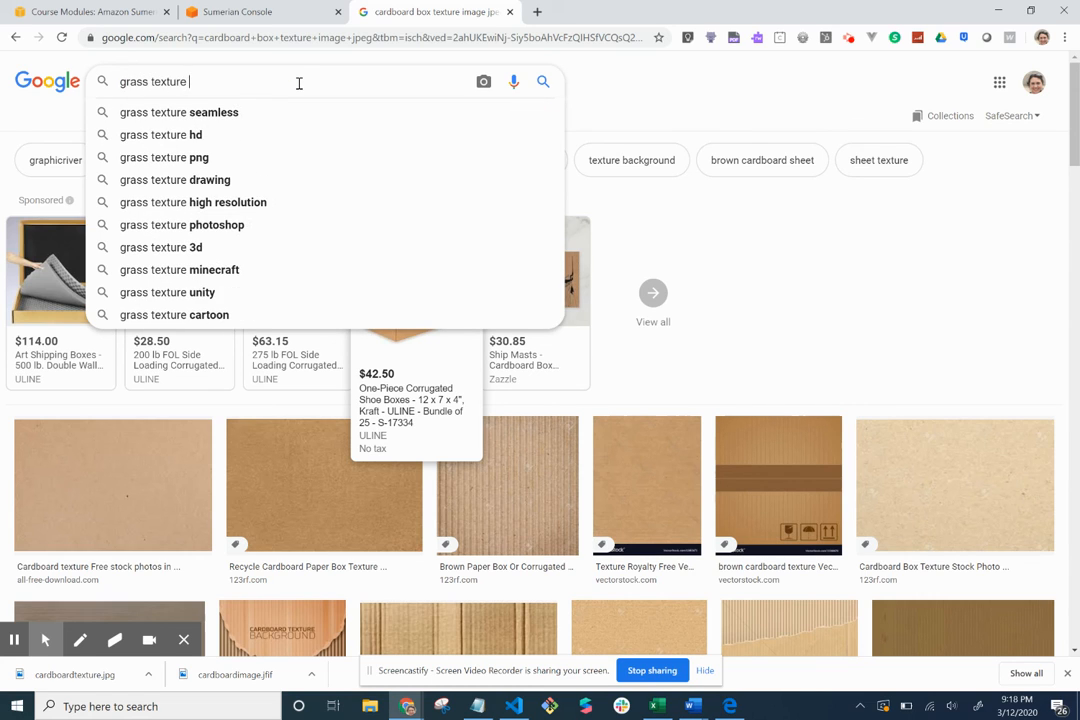
pyautogui.write('jpeg')
pyautogui.press('Return')
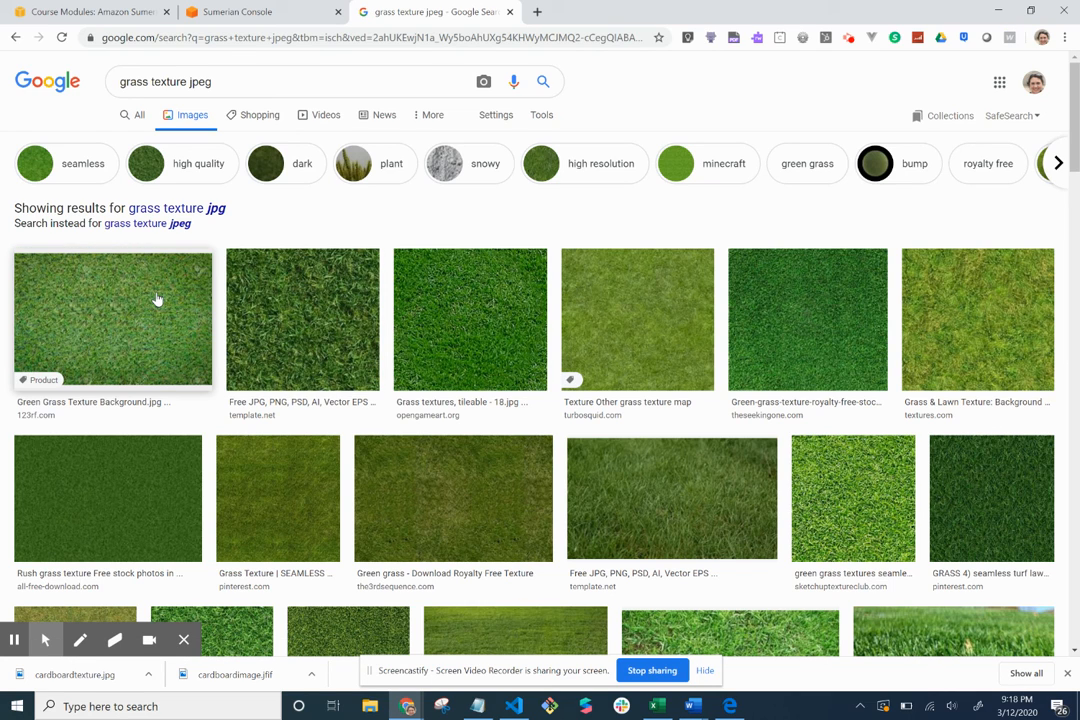
# Open the second grass image, from template.net, and save it in the Pictures folder as Dark-Green-Grass-Texture-for-Download.jpg
pyautogui.click(319, 317)
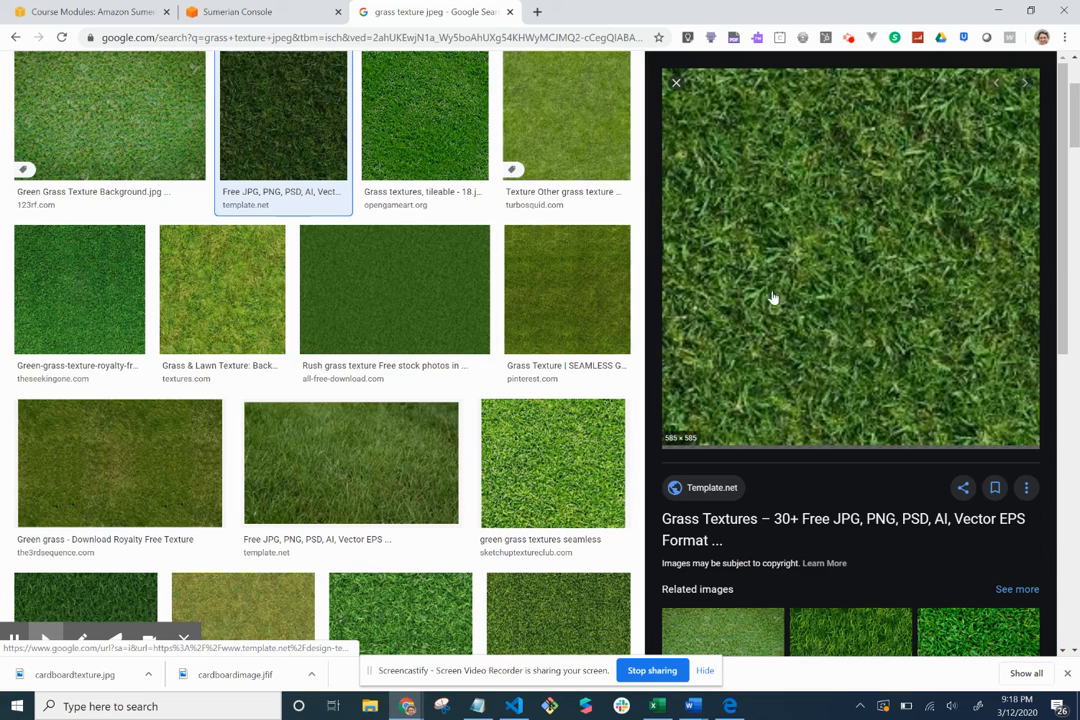
pyautogui.rightClick(810, 268)
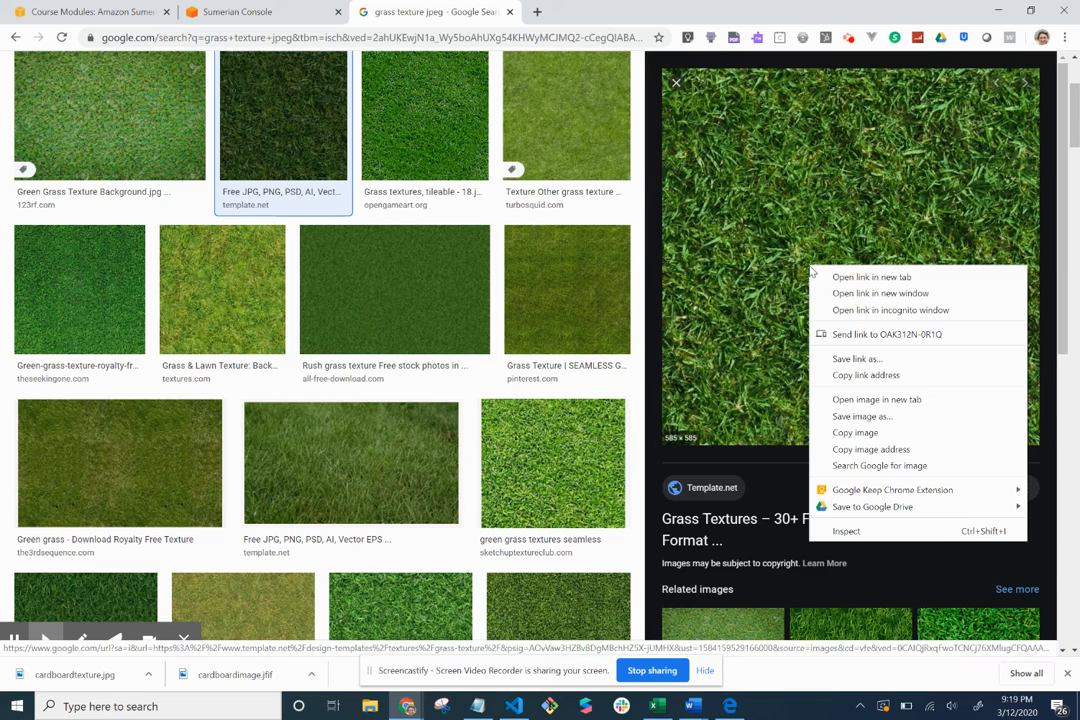
pyautogui.click(924, 414)
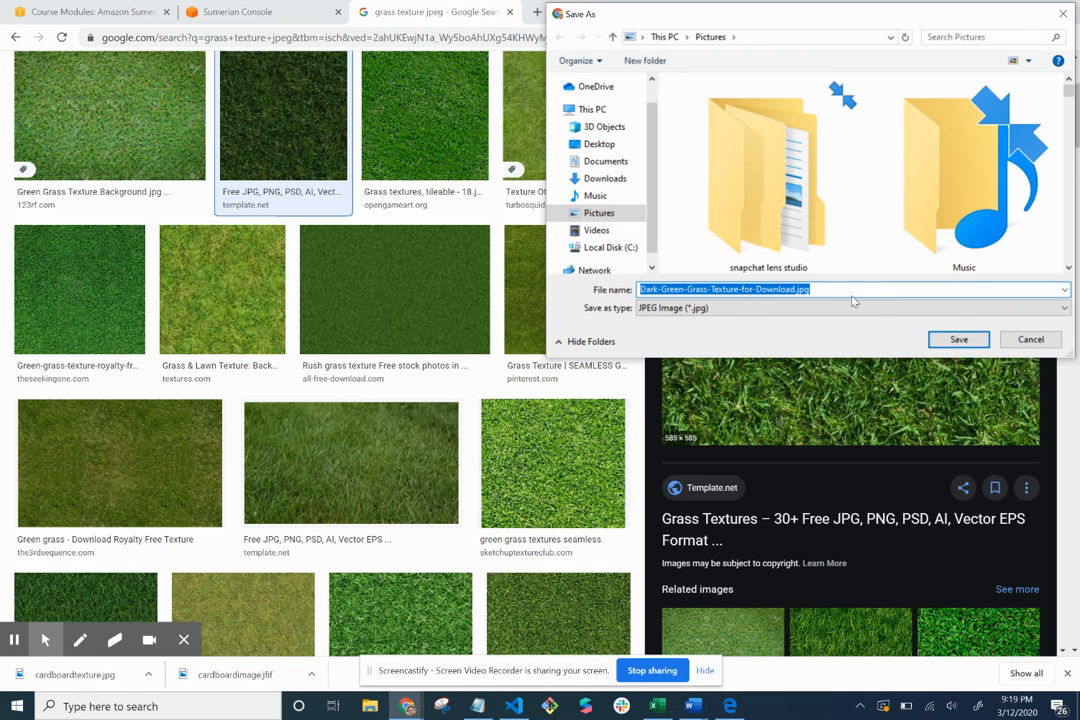
pyautogui.click(955, 340)
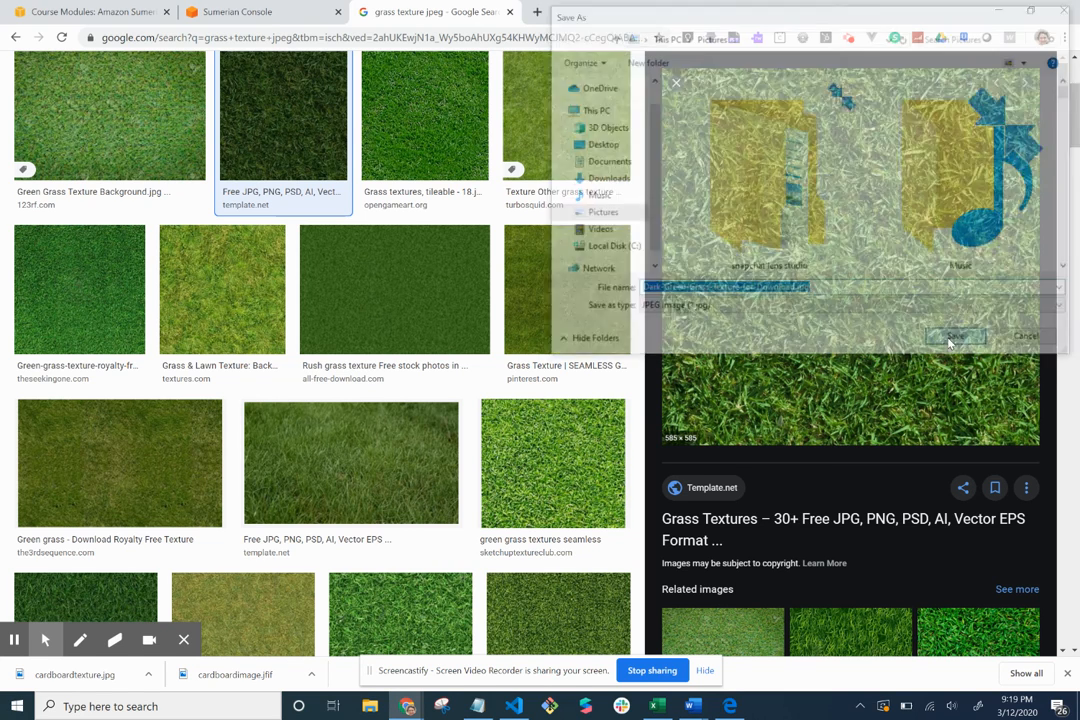
# Return to the Sumerian scene and import Dark-Green-Grass-Texture-for-Download.jpg from the Pictures folder as an asset
pyautogui.click(250, 12)
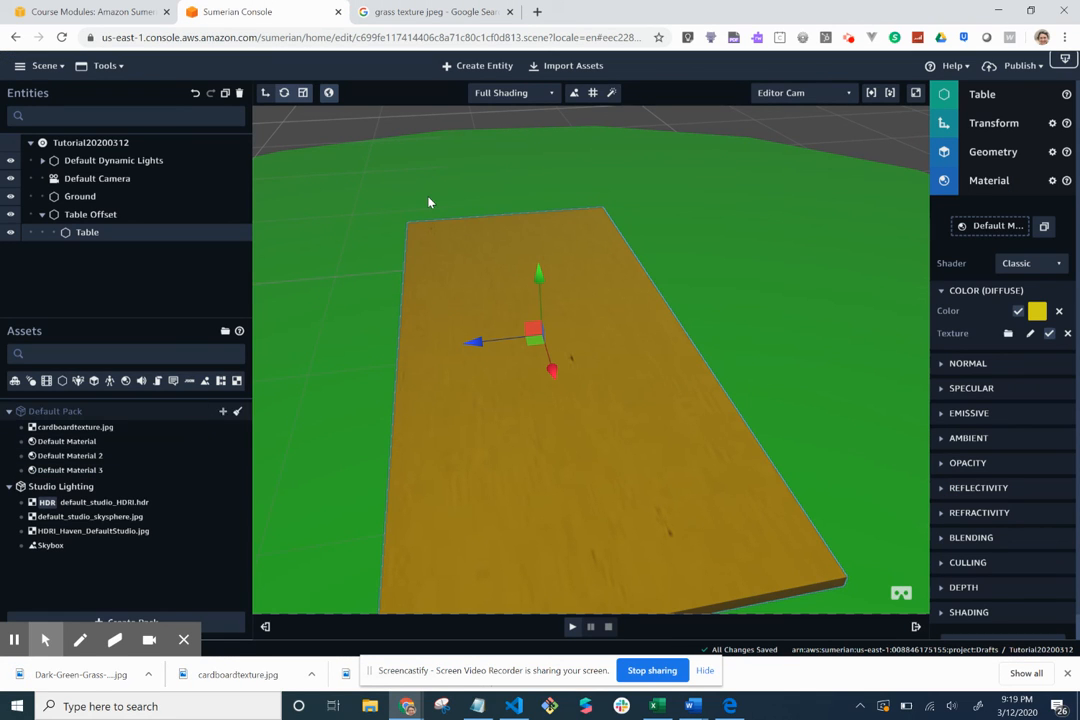
pyautogui.click(580, 67)
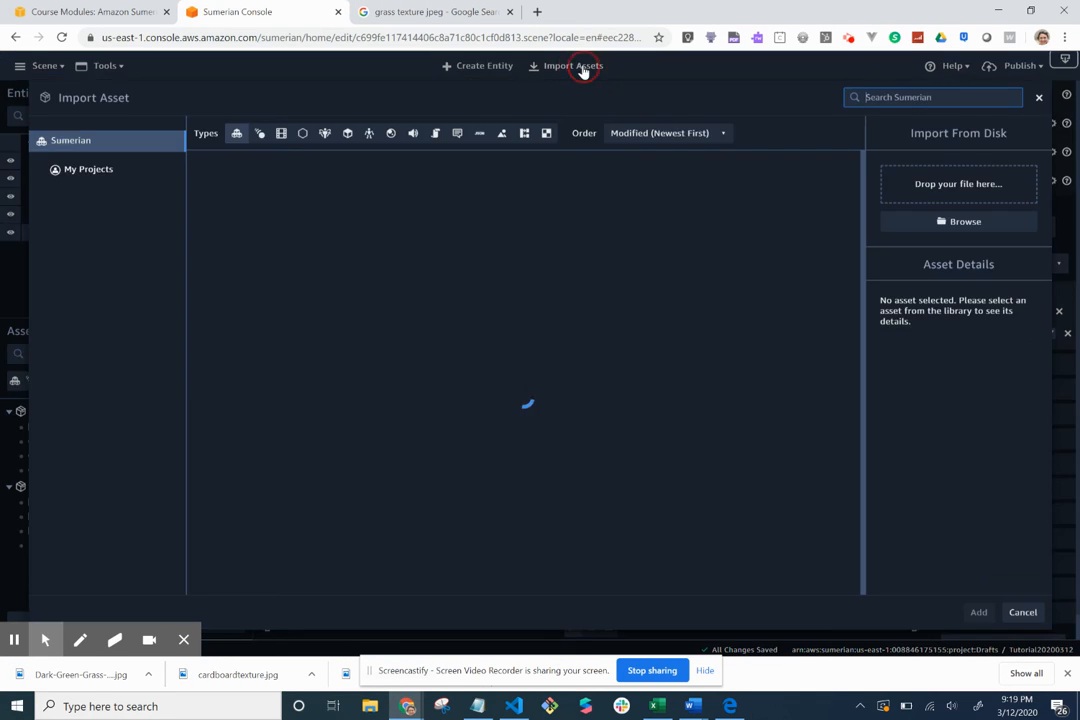
pyautogui.click(956, 224)
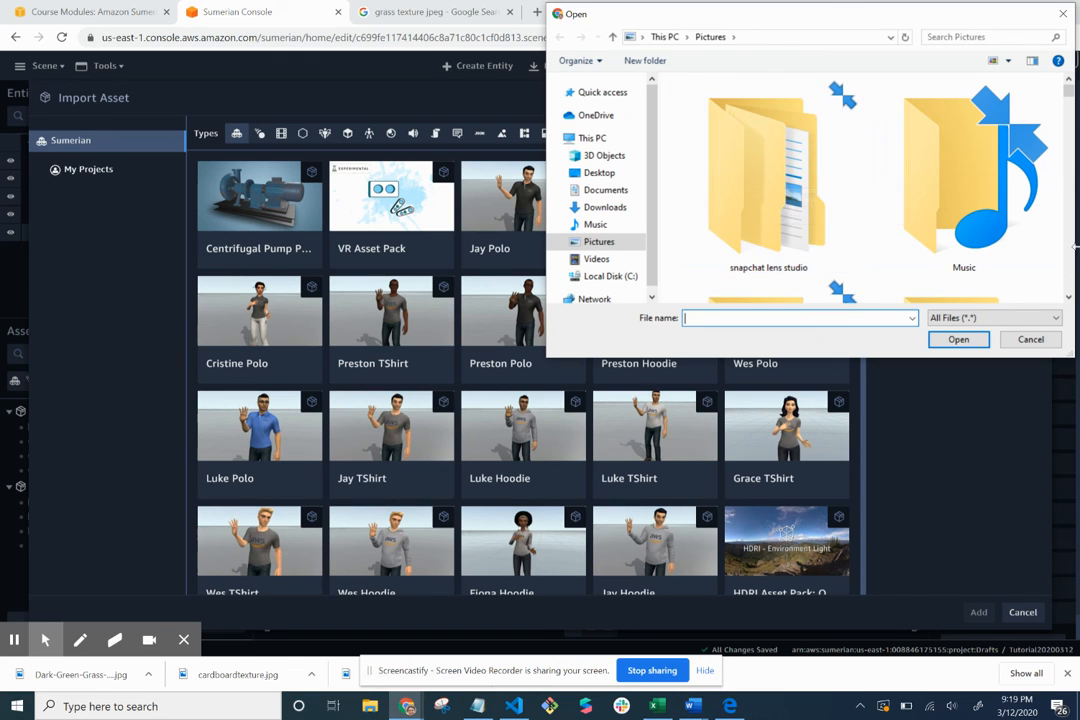
pyautogui.click(1068, 297)
pyautogui.scroll(-3, 1068, 300)
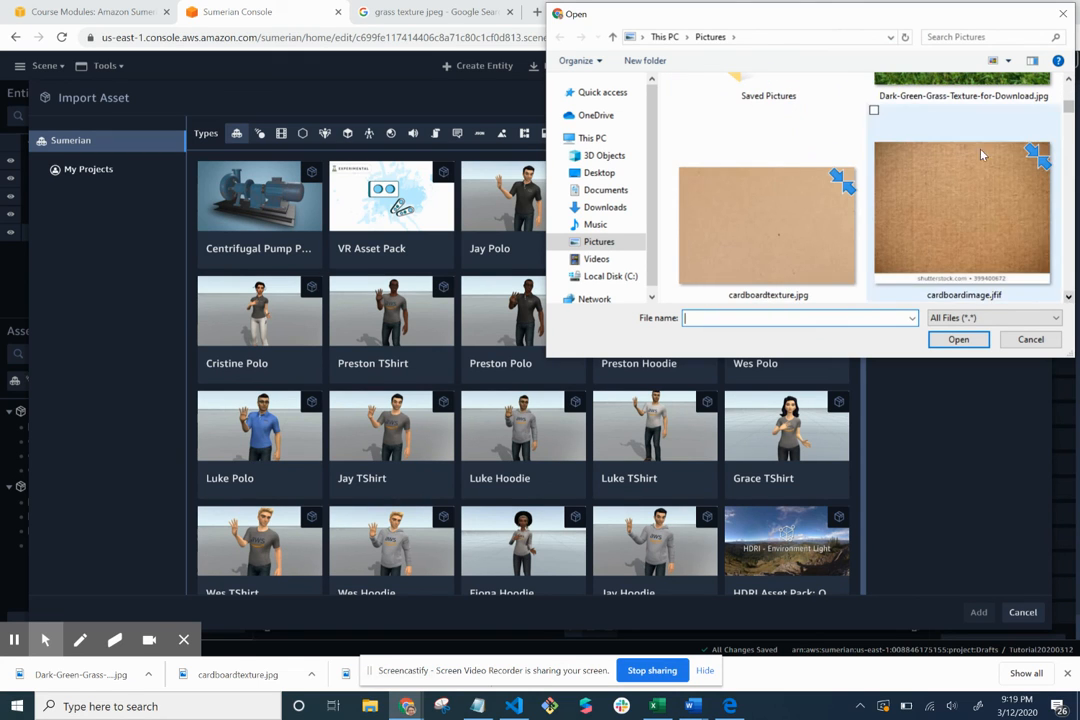
pyautogui.click(964, 97)
pyautogui.doubleClick(964, 97)
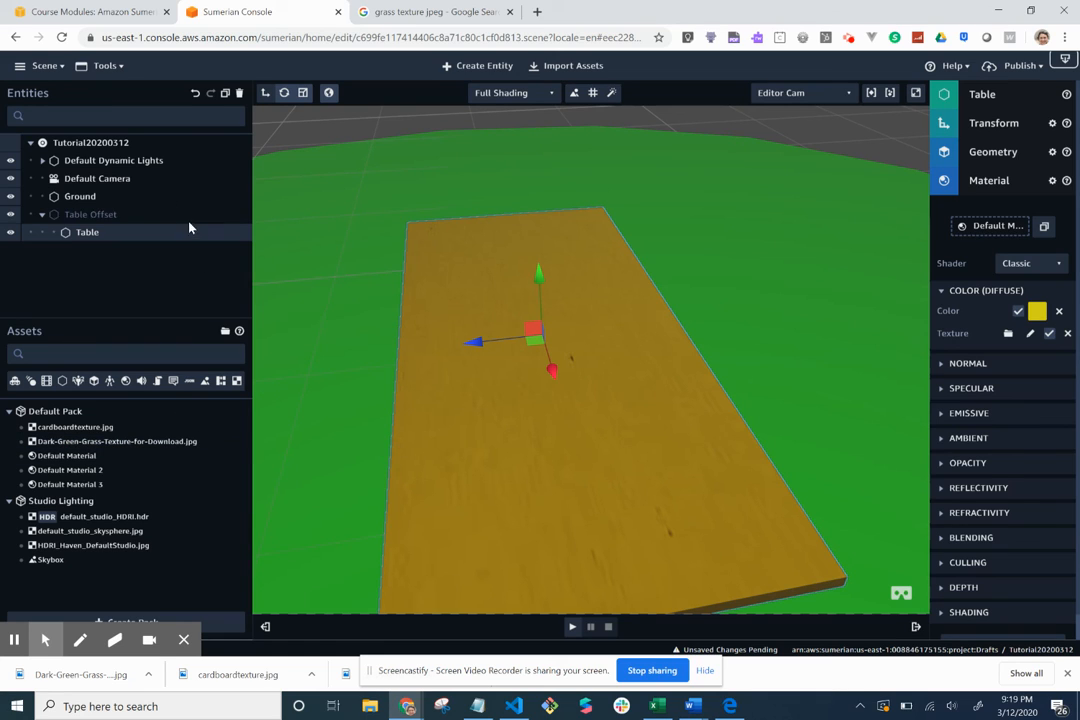
# Apply the Dark-Green-Grass-Texture-for-Download.jpg asset as the diffuse color texture of the Ground's material and inspect the whole disk
pyautogui.click(86, 196)
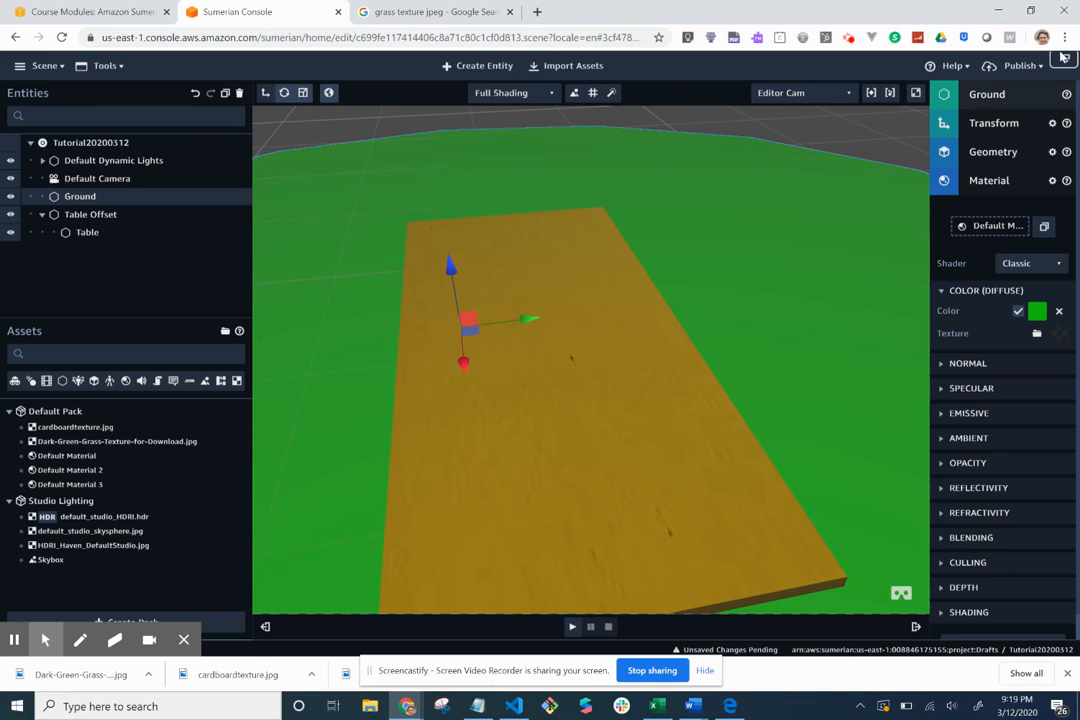
pyautogui.click(993, 94)
pyautogui.click(1020, 94)
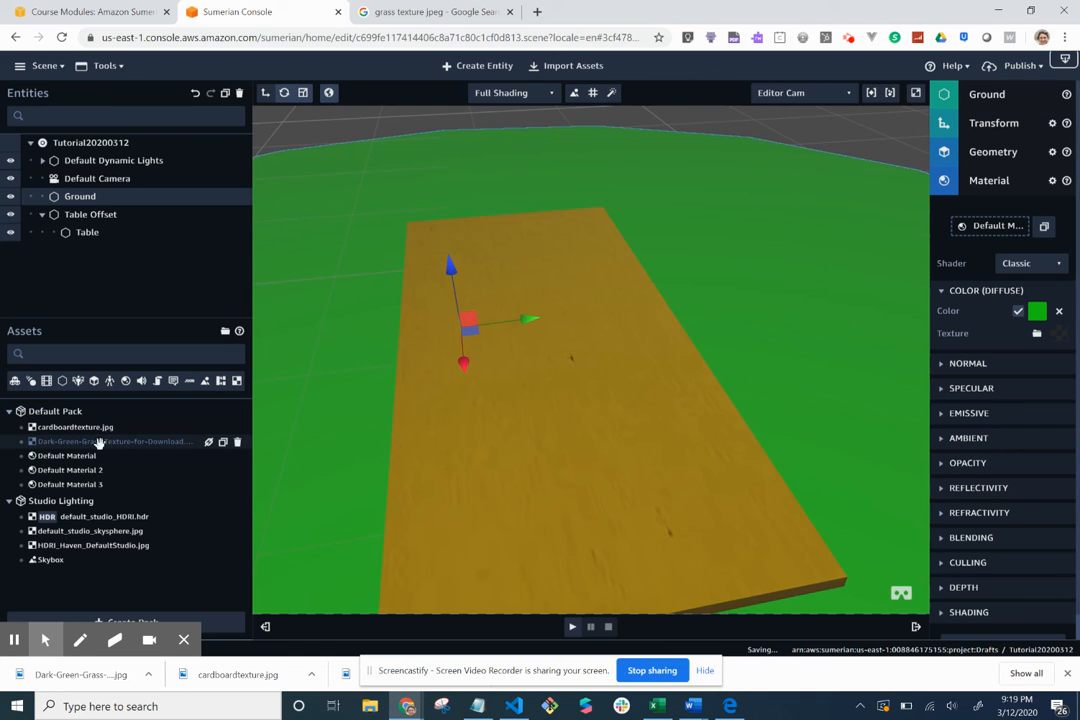
pyautogui.moveTo(99, 441); pyautogui.dragTo(1012, 336)
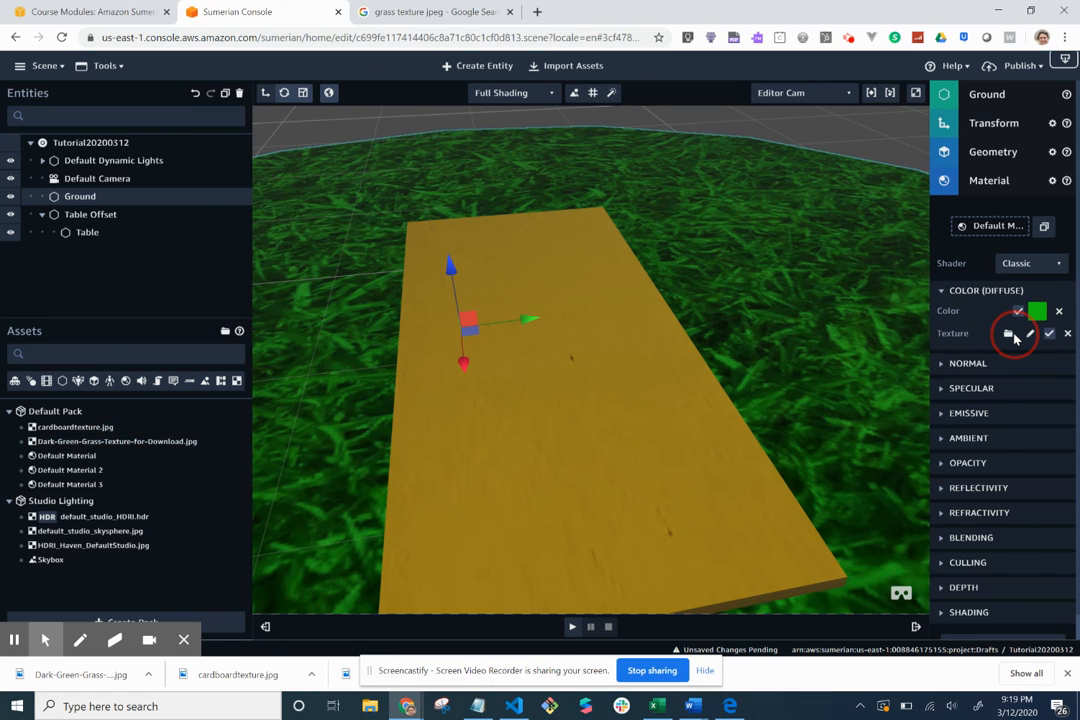
pyautogui.scroll(-3, 792, 378)
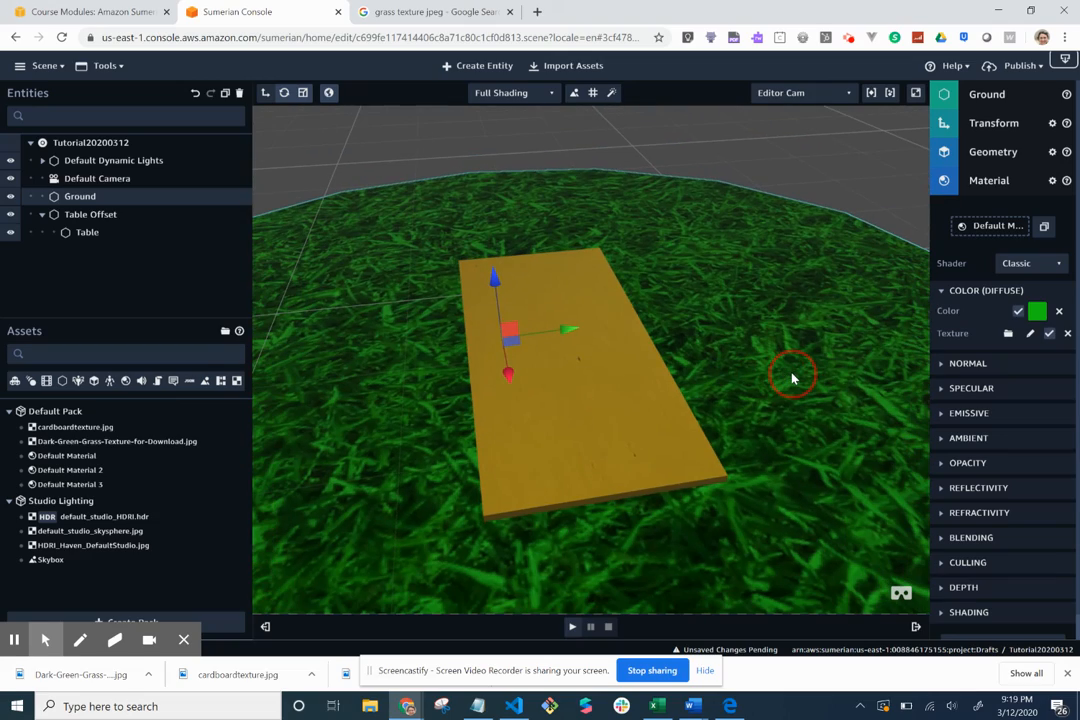
pyautogui.moveTo(792, 374)
pyautogui.mouseDown()
pyautogui.moveTo(791, 335)
pyautogui.moveTo(779, 327)
pyautogui.moveTo(794, 398)
pyautogui.mouseUp()
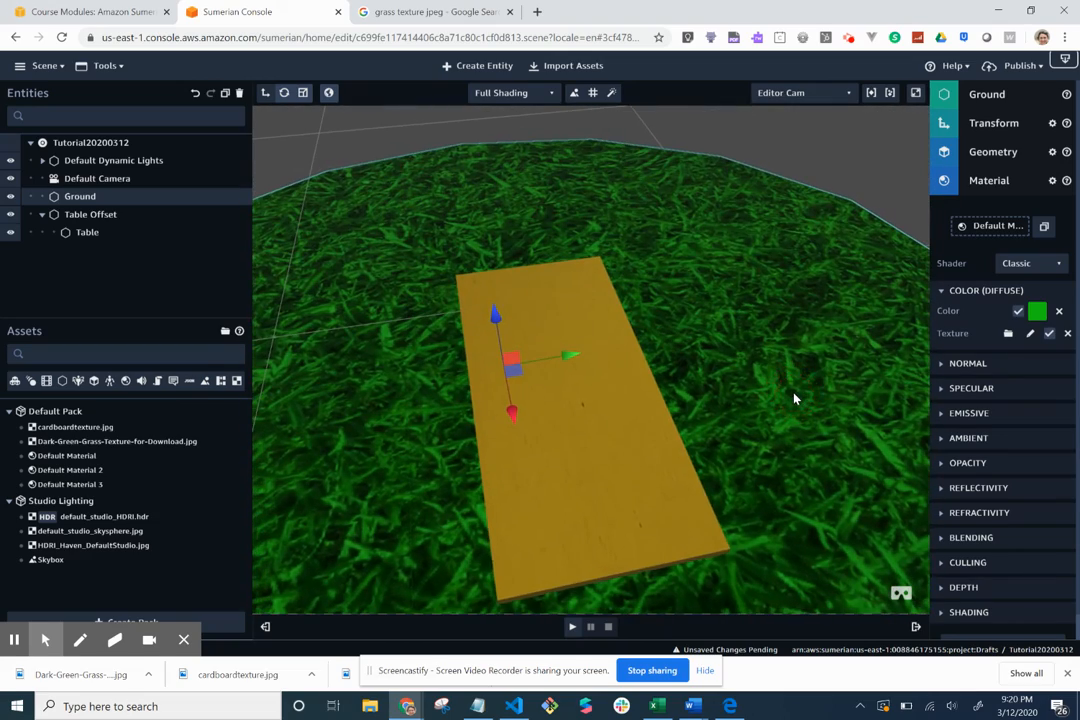
pyautogui.scroll(-5, 794, 398)
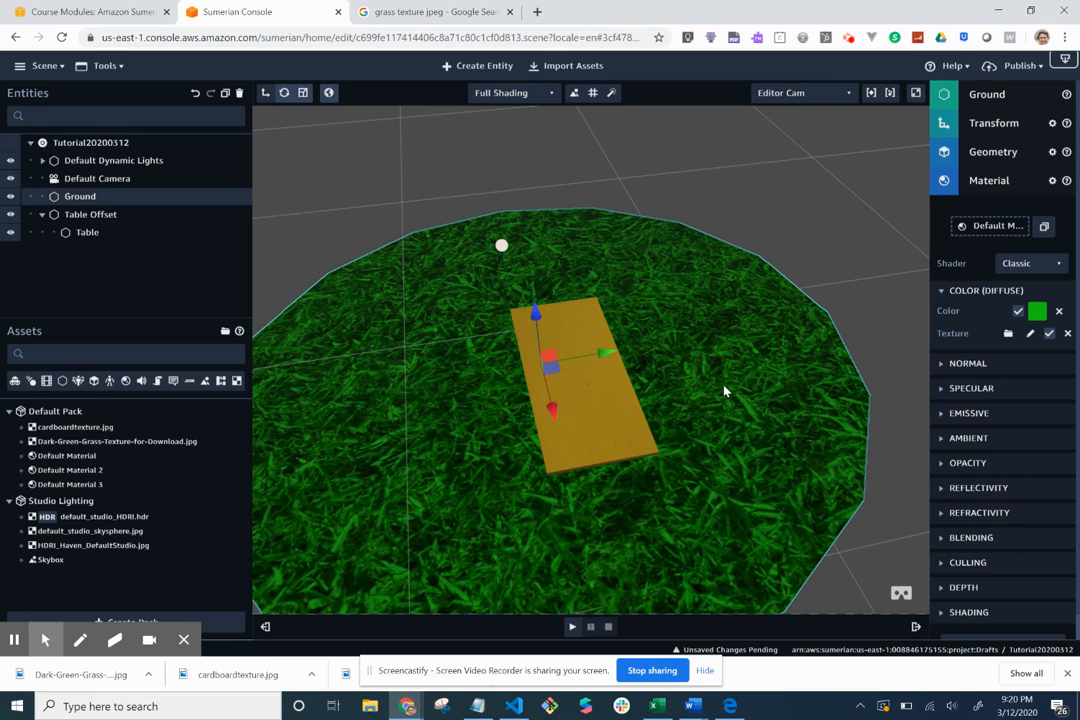
# Open the course lesson "03. Changing Material and Color" in the AWS Educate modules, and return to the Sumerian scene
pyautogui.click(92, 12)
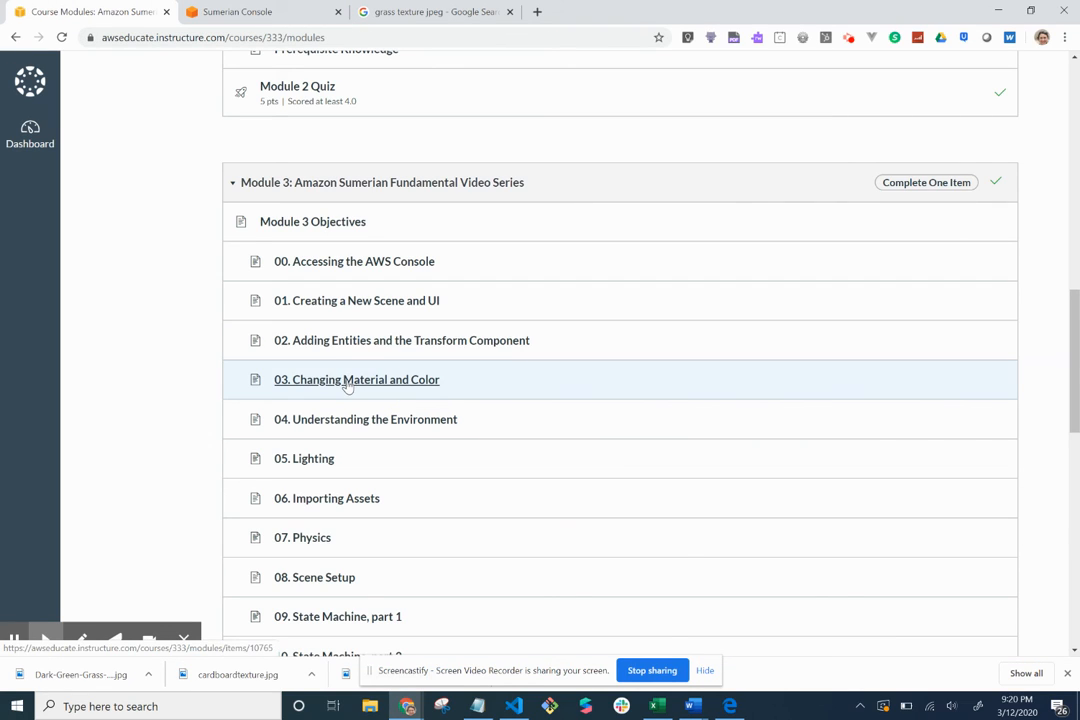
pyautogui.click(348, 384)
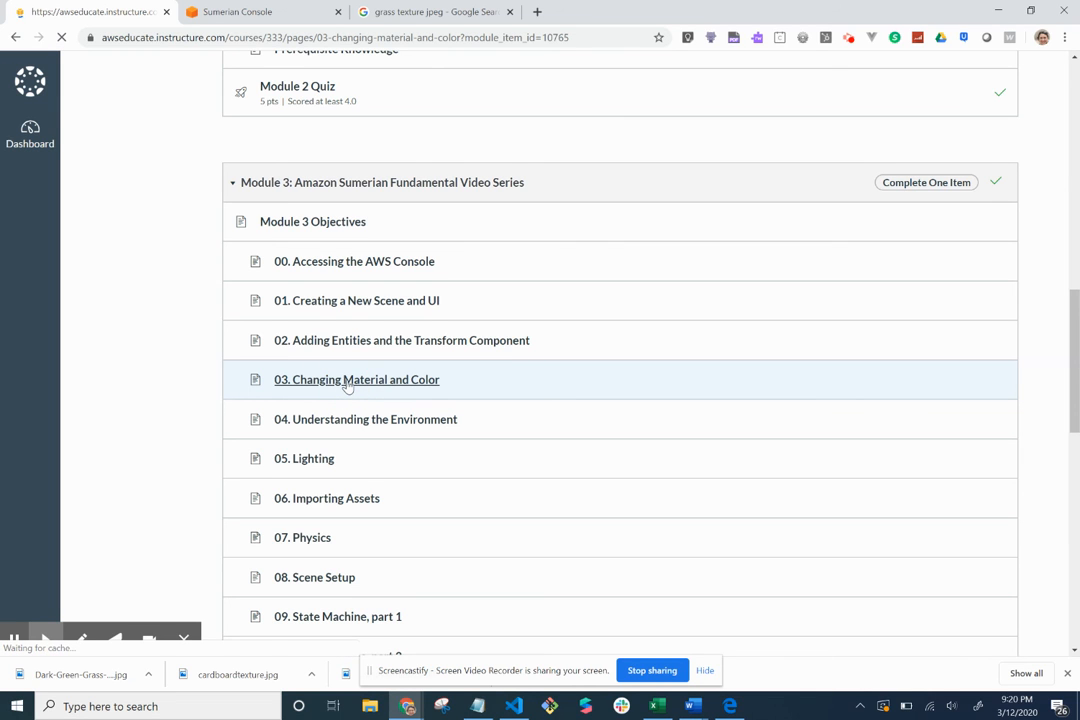
pyautogui.click(438, 13)
pyautogui.click(300, 13)
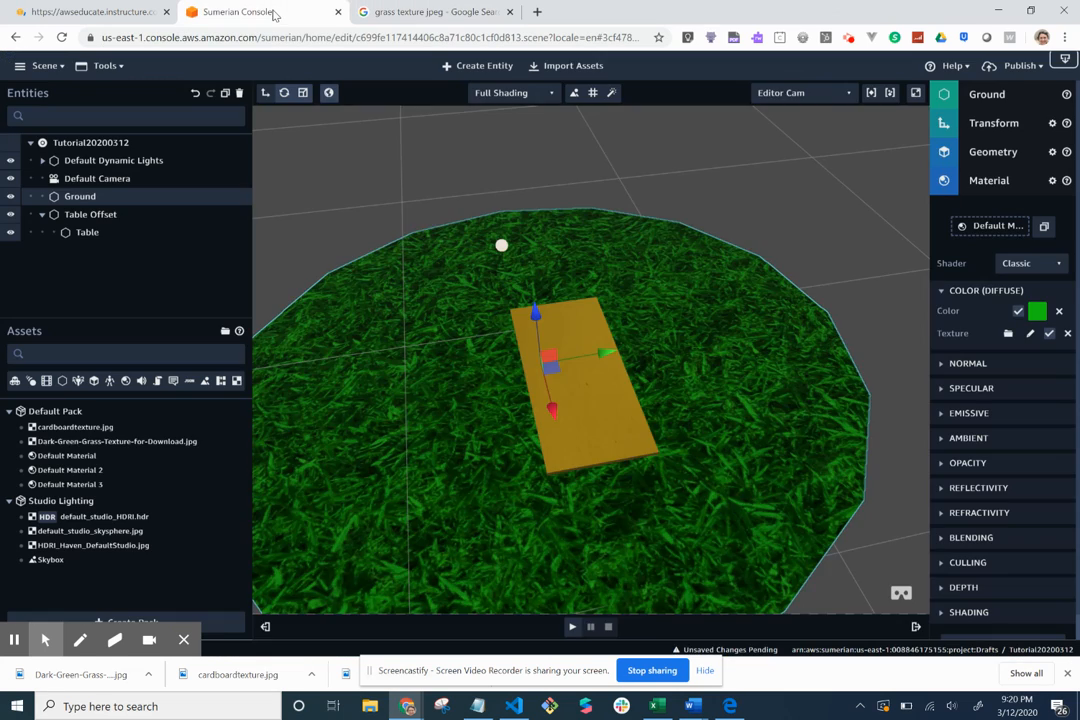